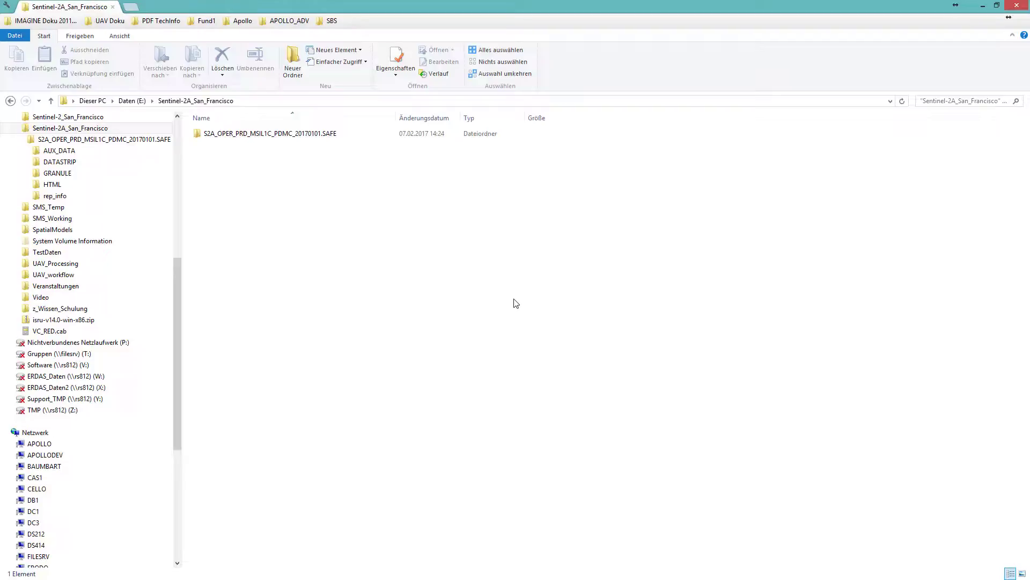
pyautogui.click(302, 135)
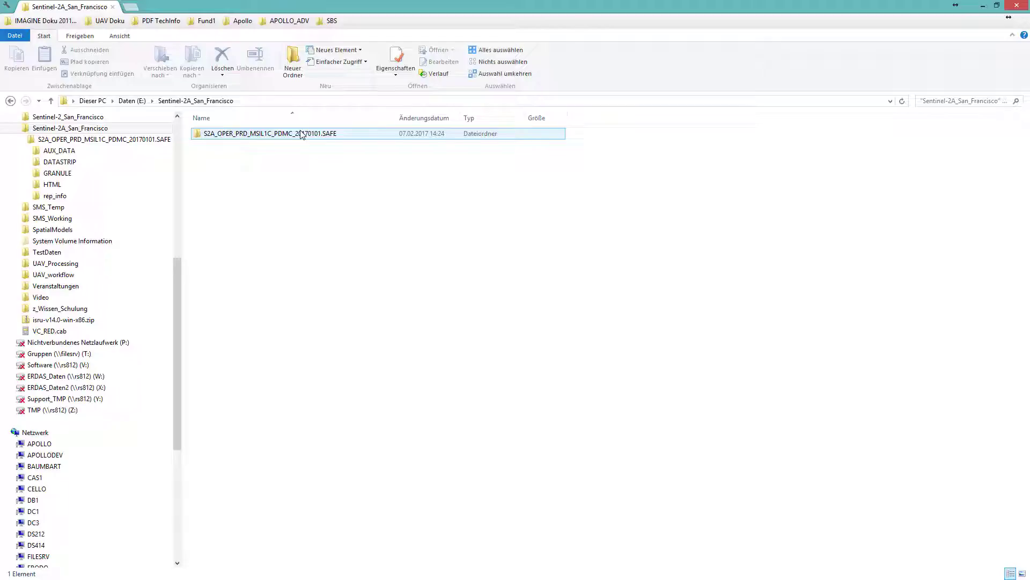
pyautogui.doubleClick(302, 134)
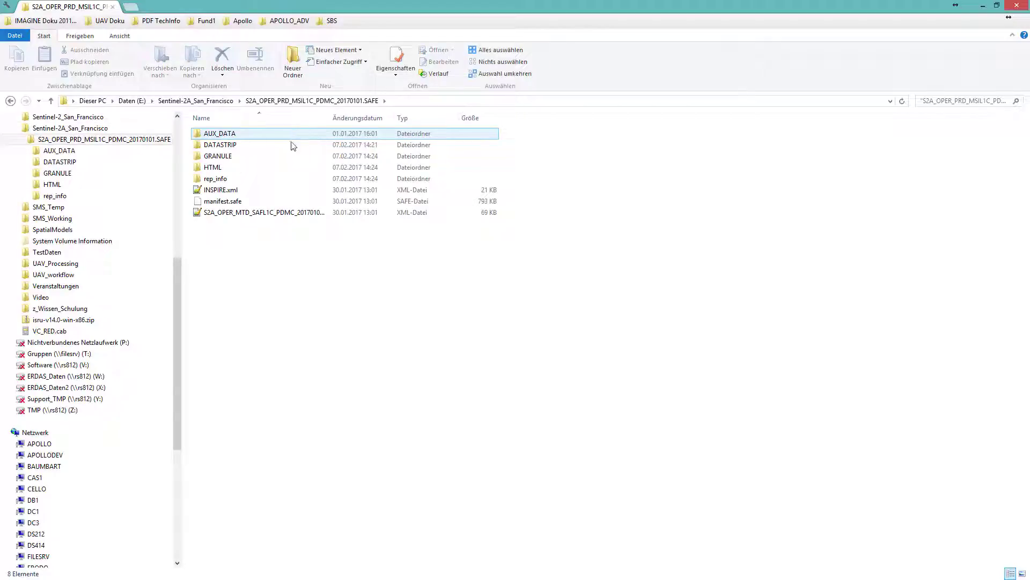
pyautogui.click(292, 156)
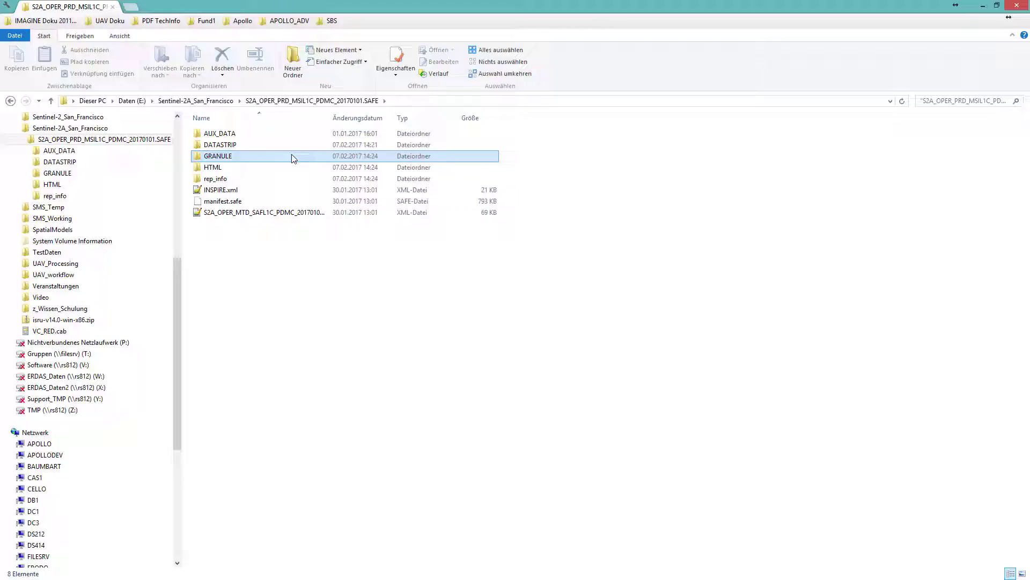
pyautogui.doubleClick(294, 156)
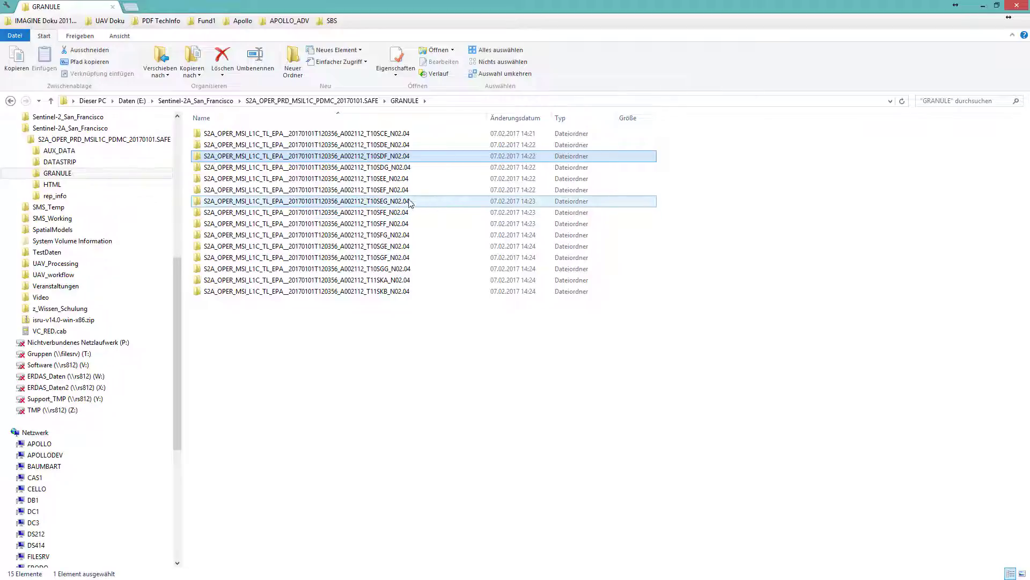
pyautogui.click(400, 203)
pyautogui.doubleClick(427, 207)
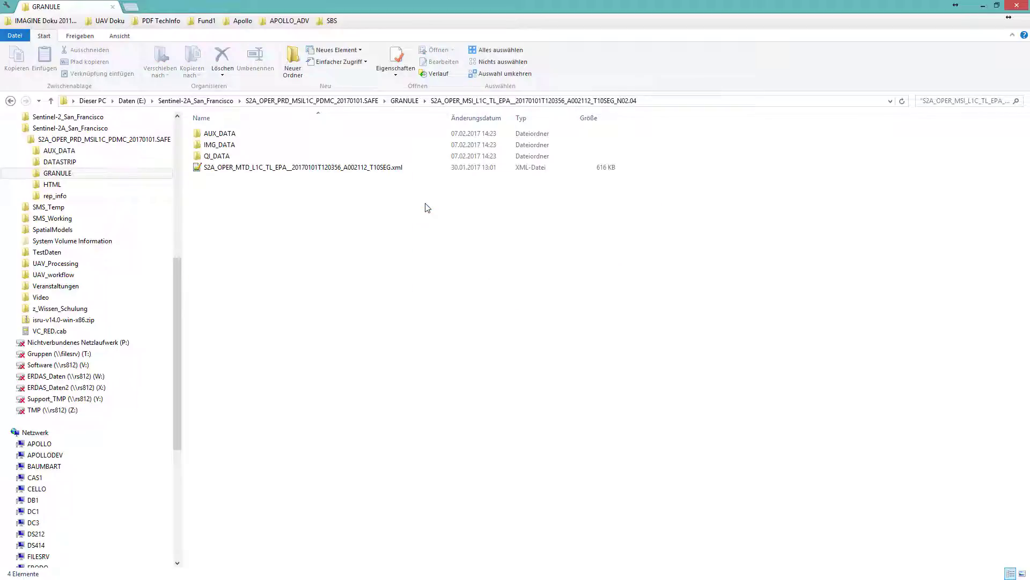
pyautogui.click(355, 171)
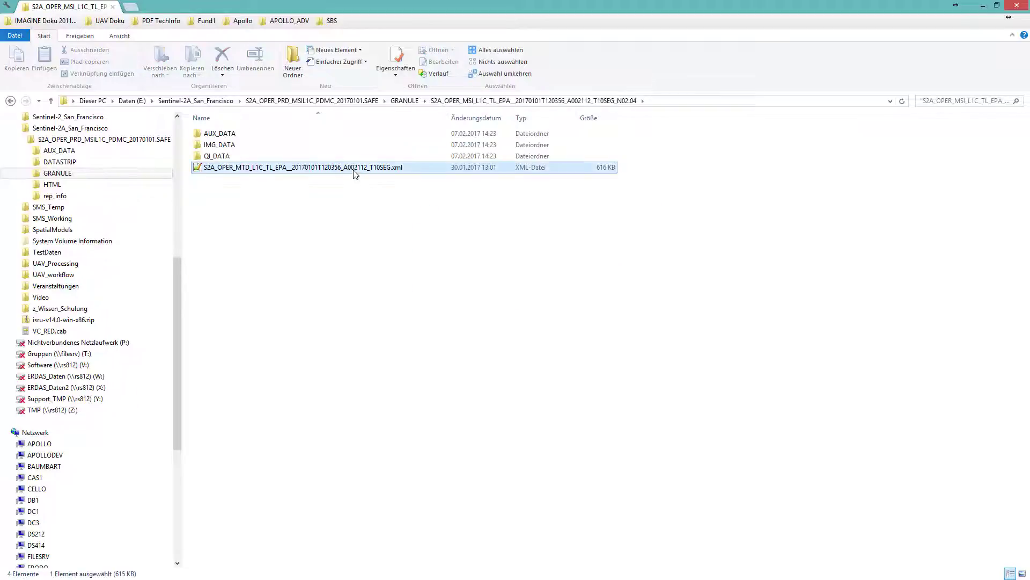
pyautogui.doubleClick(232, 145)
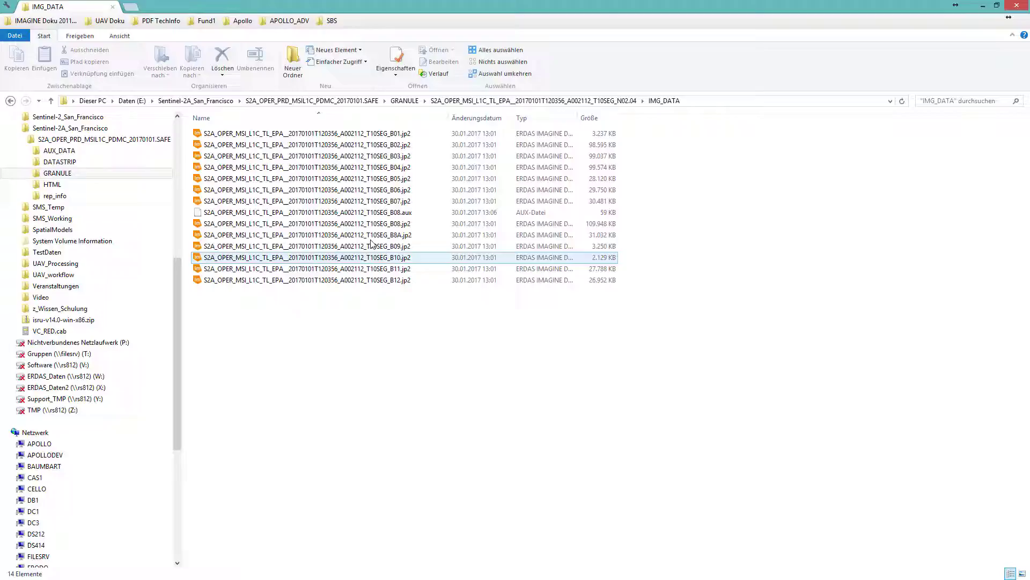
pyautogui.click(214, 103)
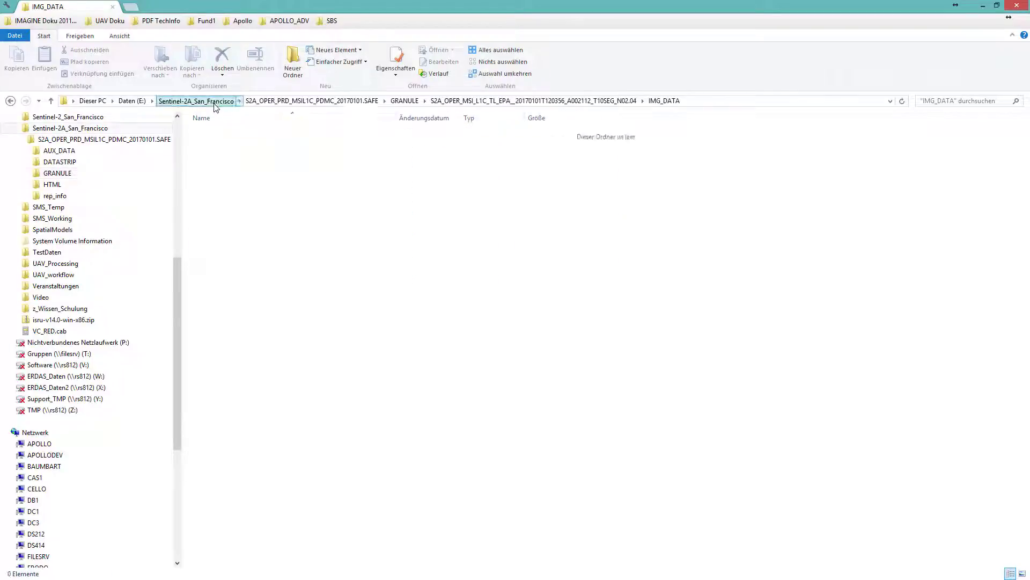
# Create two new folders named ATCOR_project and ATCOR_output beside the SAFE folder.
pyautogui.click(289, 70)
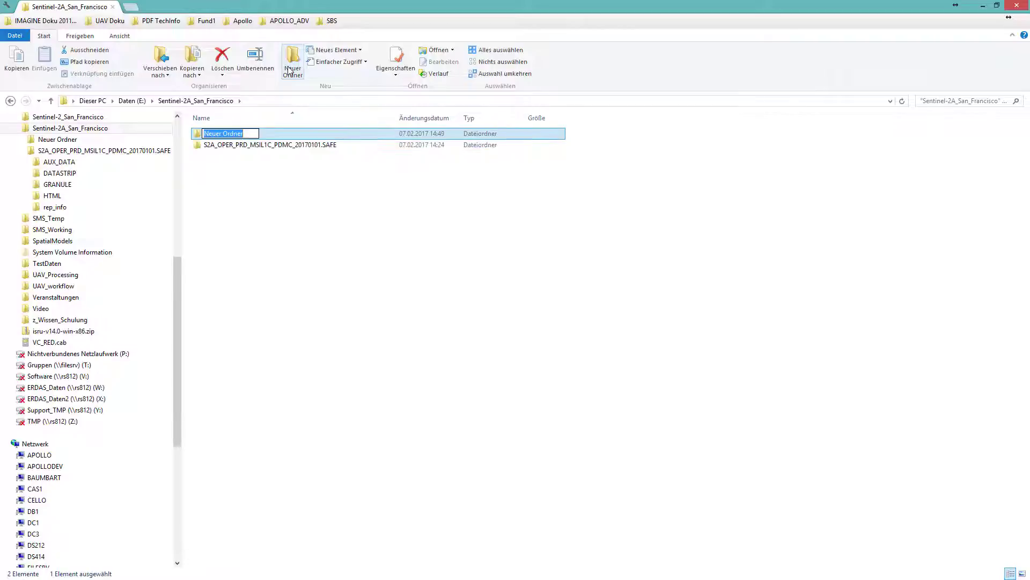
pyautogui.write('ATCOR_project')
pyautogui.press('Return')
pyautogui.click(290, 70)
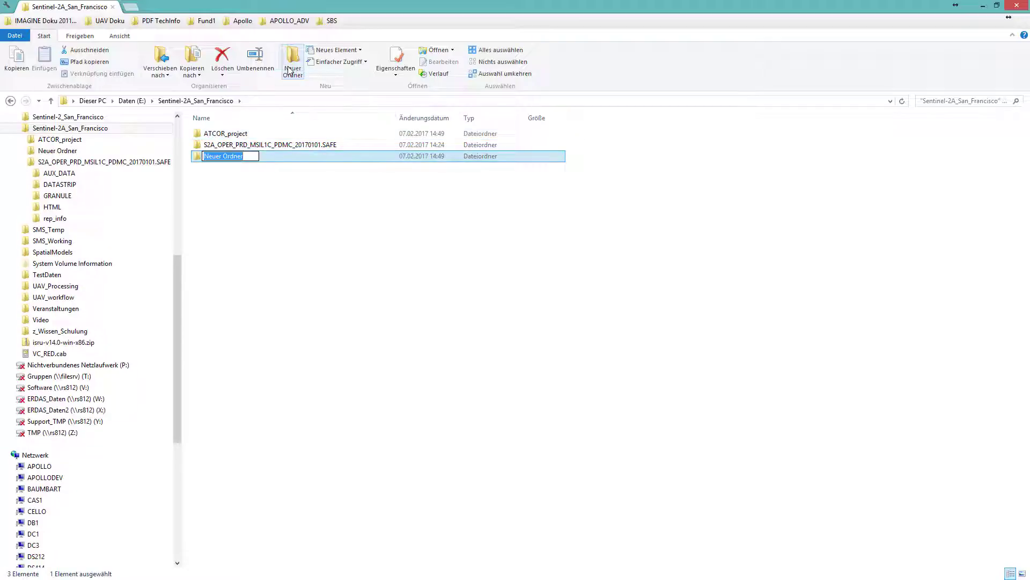
pyautogui.write('ATCOR_output')
pyautogui.press('Return')
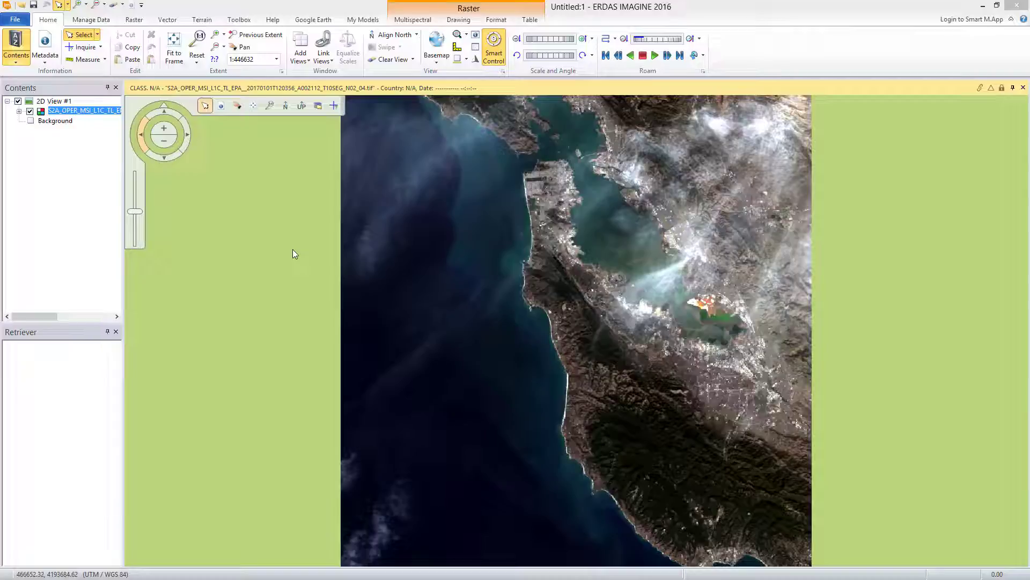
# Switch to the Toolbox ribbon to reach the Spatial Model Editor.
pyautogui.click(247, 21)
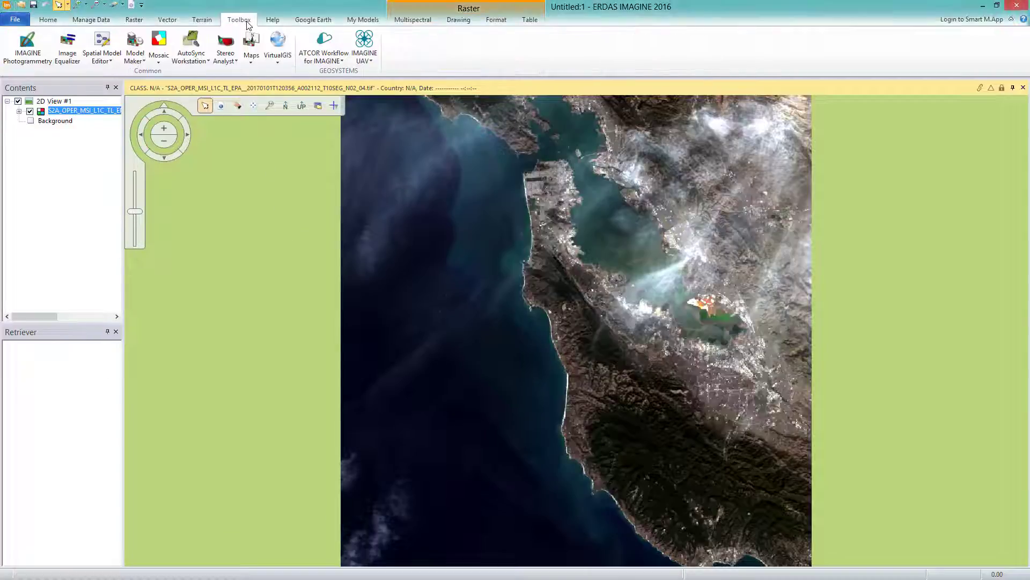
# Open the Spatial Model Editor, close the 2D image view and expand the GEOSYSTEMS ATCOR operators.
pyautogui.click(96, 40)
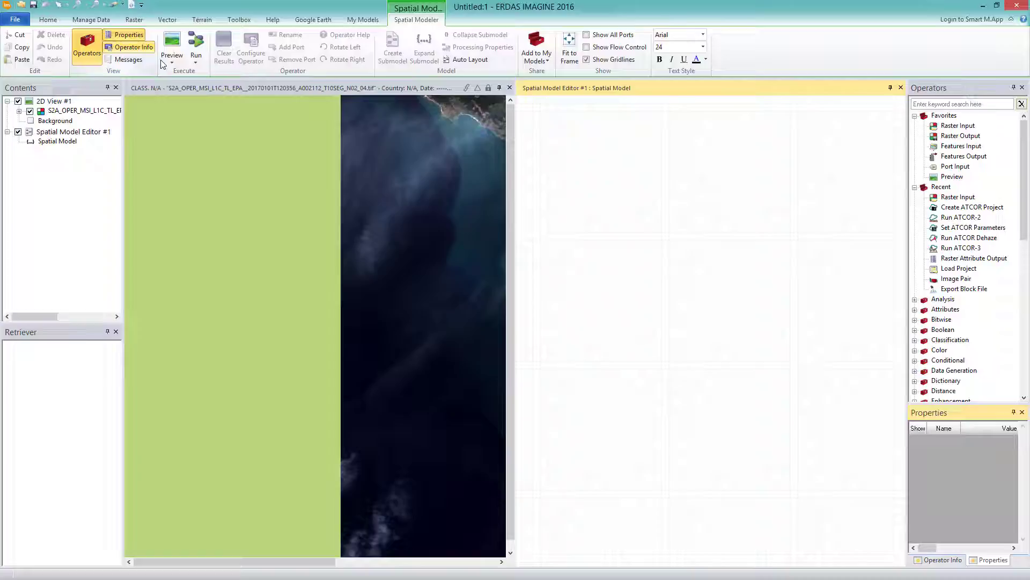
pyautogui.click(510, 88)
pyautogui.click(509, 88)
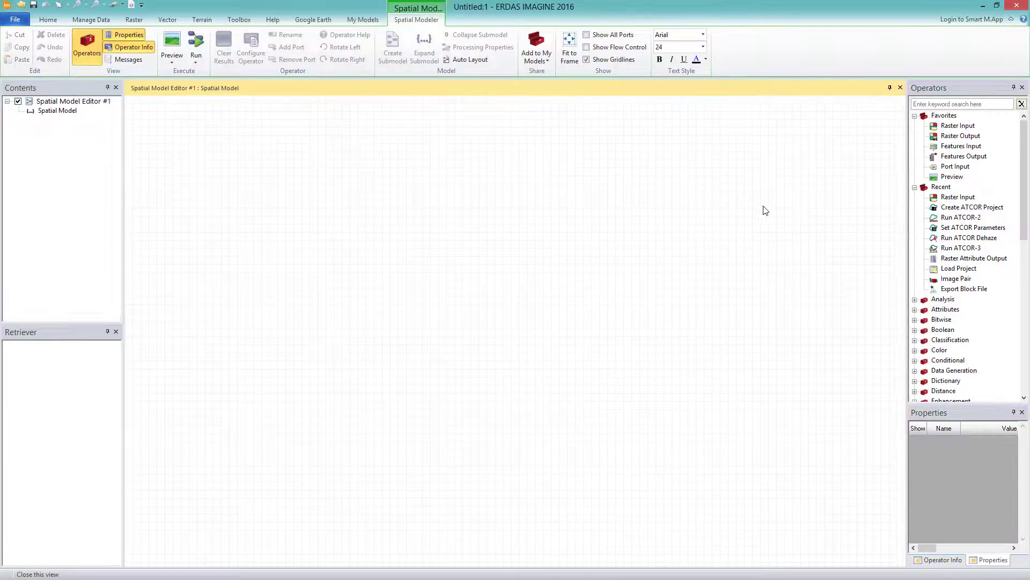
pyautogui.moveTo(1026, 232); pyautogui.dragTo(1028, 324)
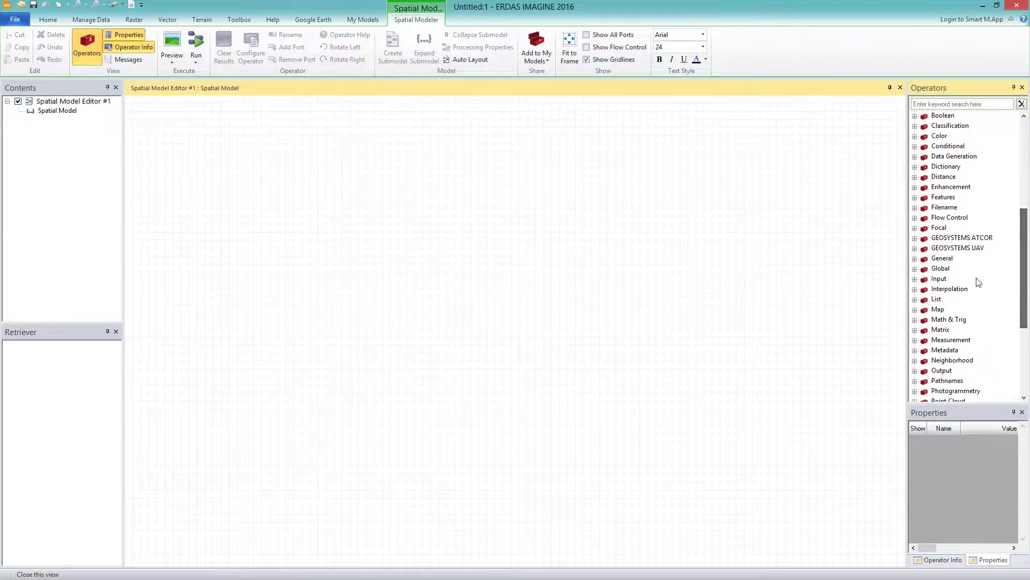
pyautogui.click(916, 240)
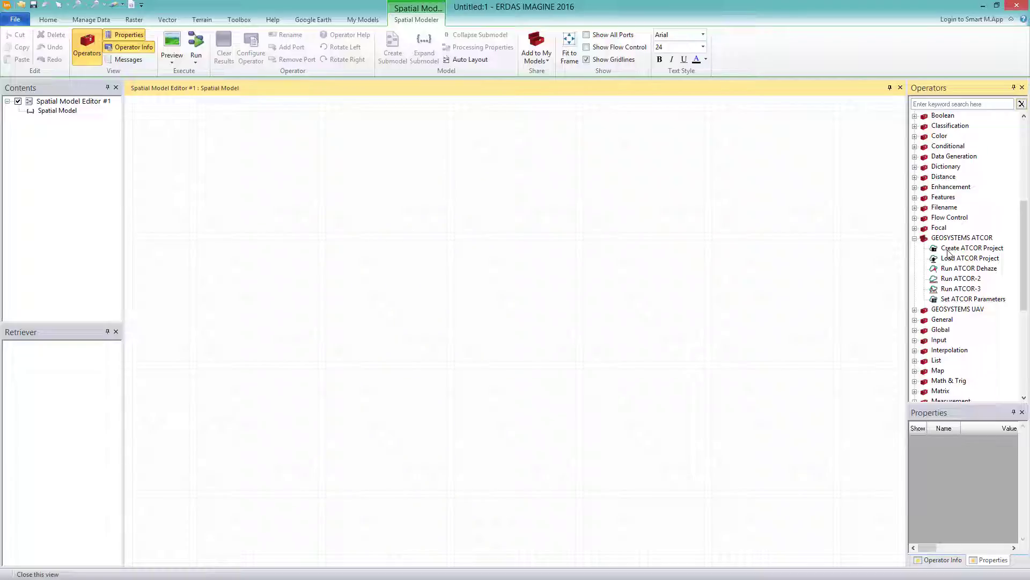
# Place Create ATCOR Project, Run ATCOR Dehaze, Set ATCOR Parameters and Run ATCOR-2 on the canvas.
pyautogui.moveTo(949, 253); pyautogui.dragTo(289, 176)
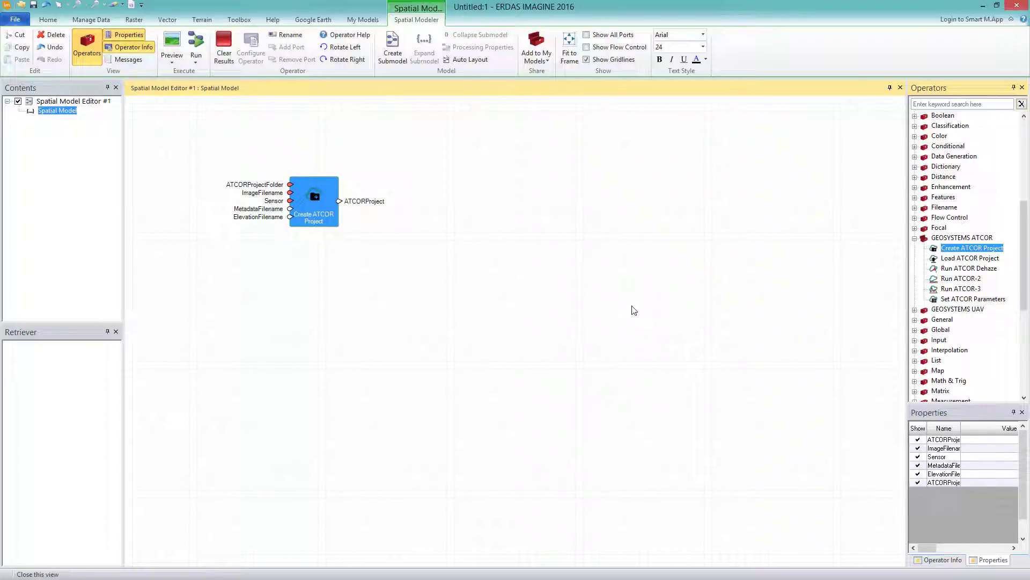
pyautogui.moveTo(946, 271); pyautogui.dragTo(438, 274)
pyautogui.click(463, 345)
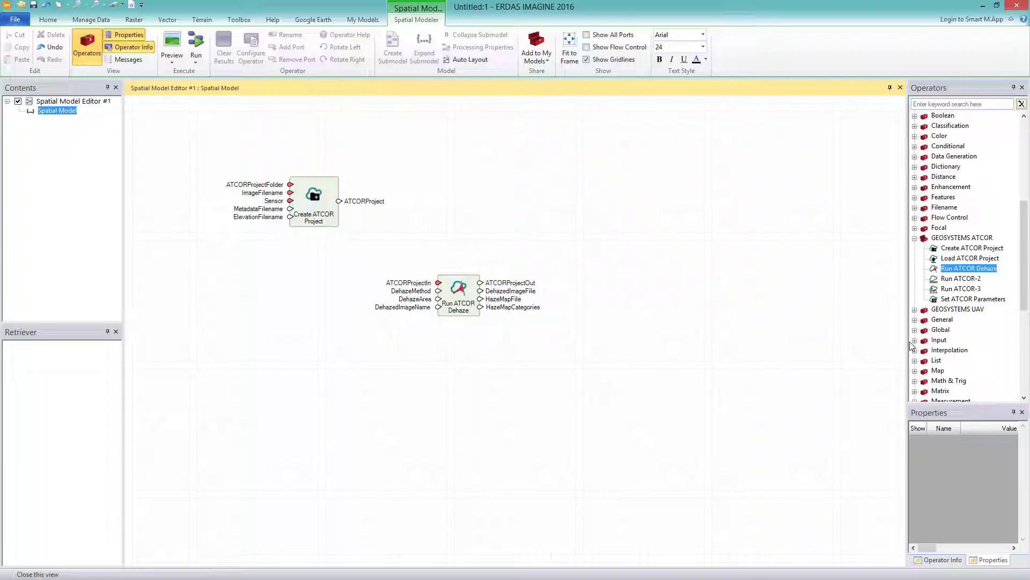
pyautogui.moveTo(989, 299); pyautogui.dragTo(571, 361)
pyautogui.click(612, 440)
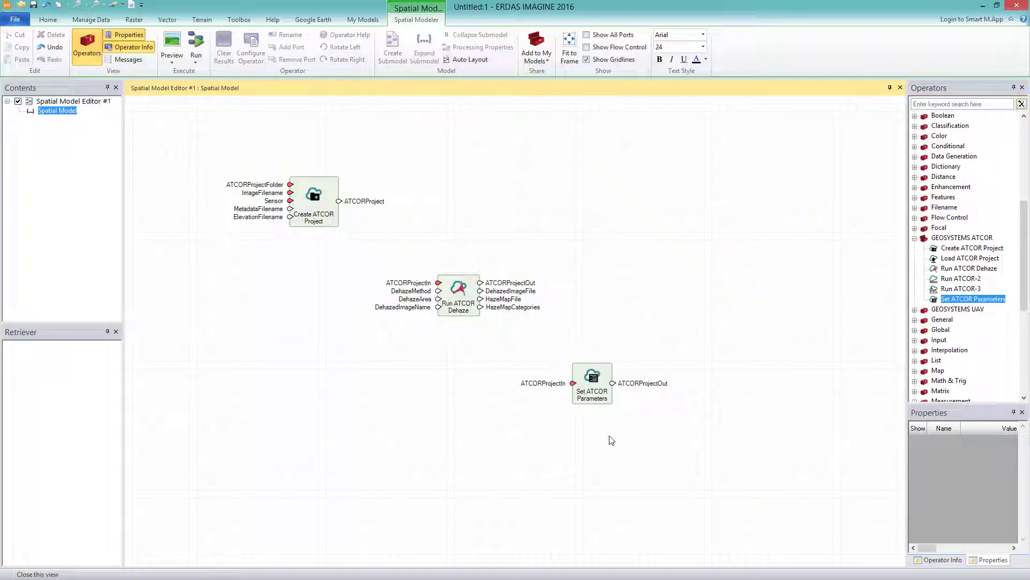
pyautogui.moveTo(958, 279); pyautogui.dragTo(775, 260)
pyautogui.click(814, 337)
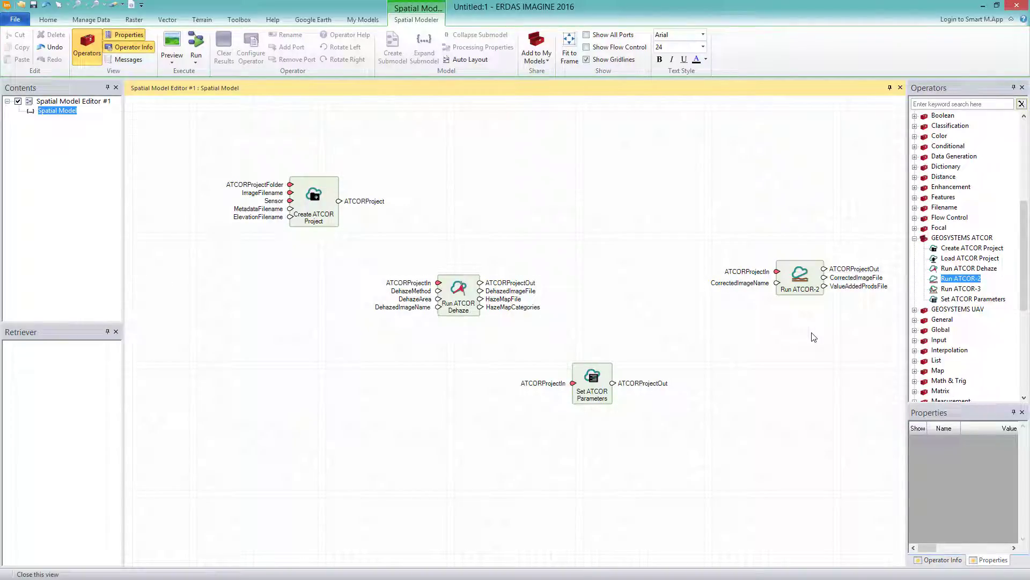
# Wire the ATCORProject ports: Create Project → Dehaze → Set Parameters → Run ATCOR-2.
pyautogui.moveTo(339, 201); pyautogui.dragTo(439, 283)
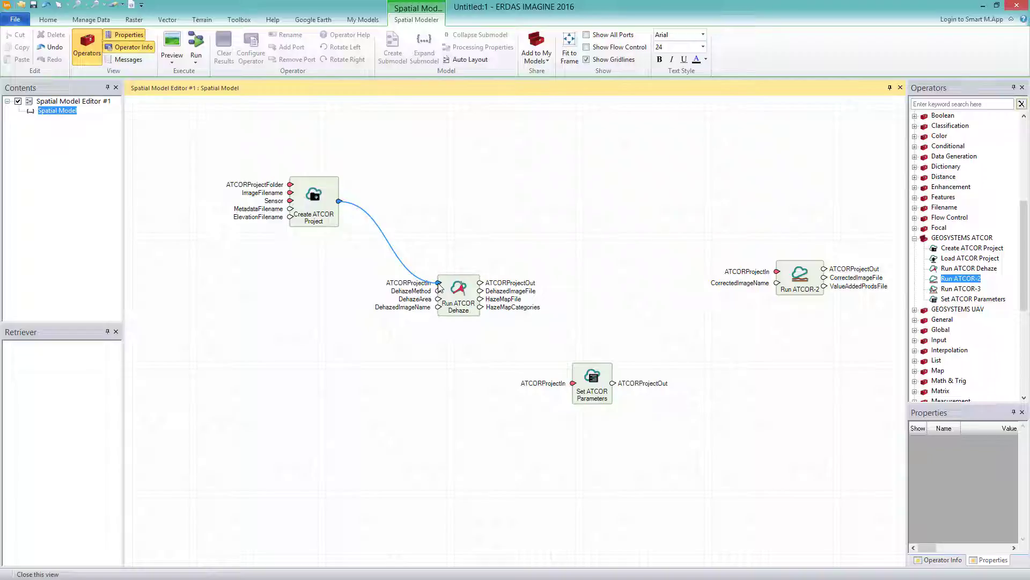
pyautogui.moveTo(439, 285); pyautogui.dragTo(439, 285)
pyautogui.moveTo(481, 285); pyautogui.dragTo(580, 394)
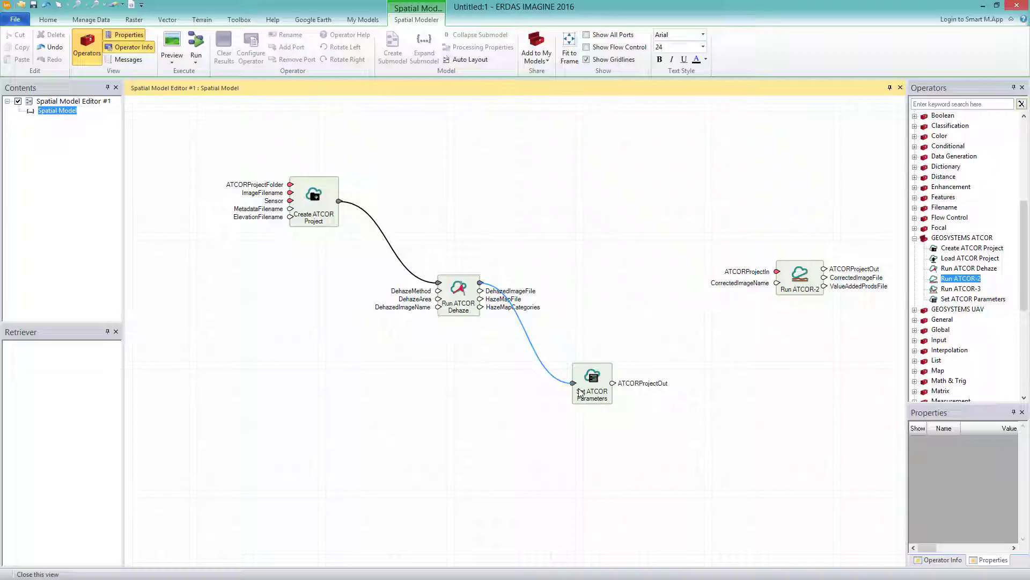
pyautogui.moveTo(581, 393); pyautogui.dragTo(772, 274)
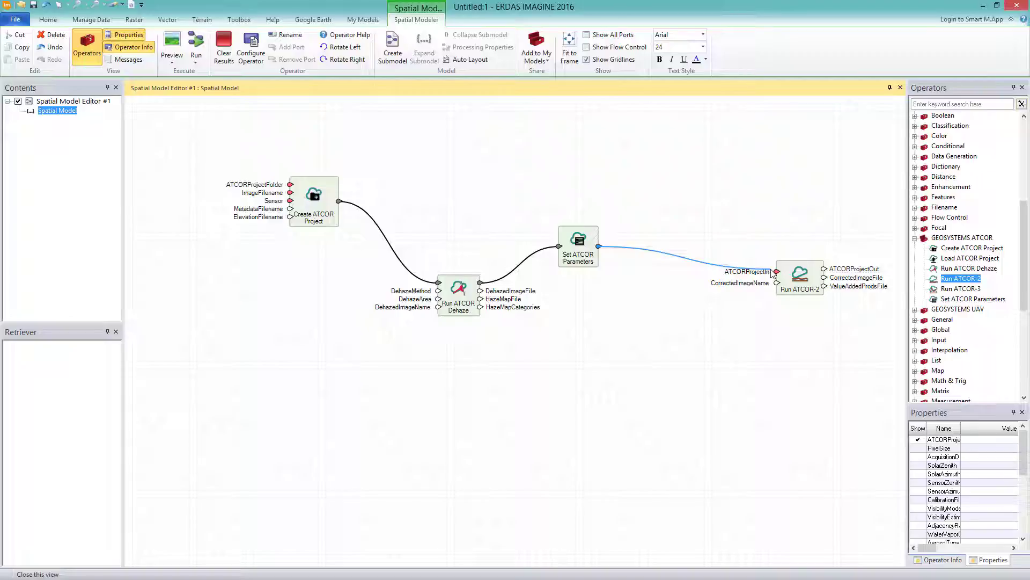
pyautogui.moveTo(773, 274); pyautogui.dragTo(772, 273)
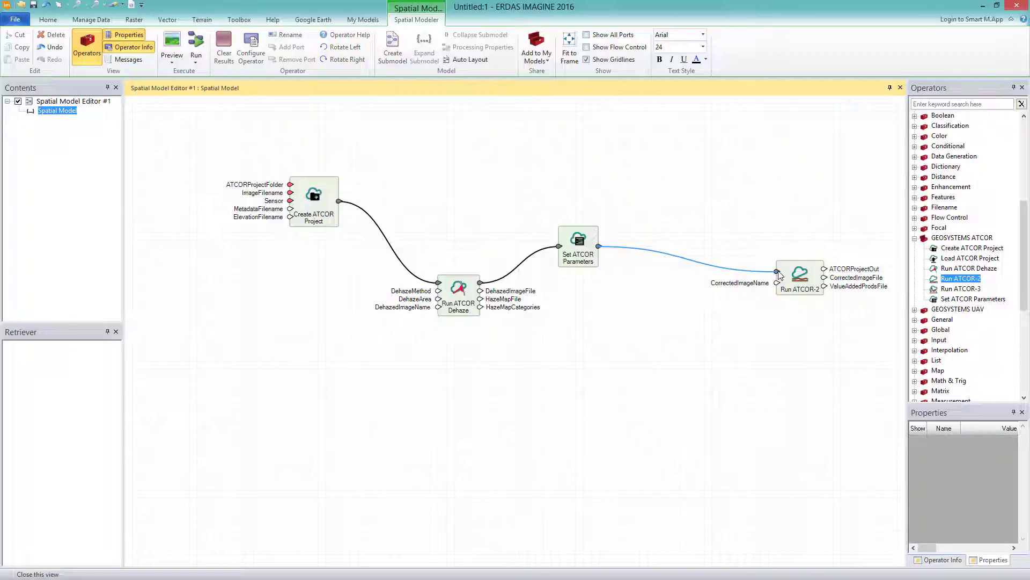
# Set the project folder to ATCOR_project and the input to the T10SEG tile metadata XML.
pyautogui.doubleClick(293, 185)
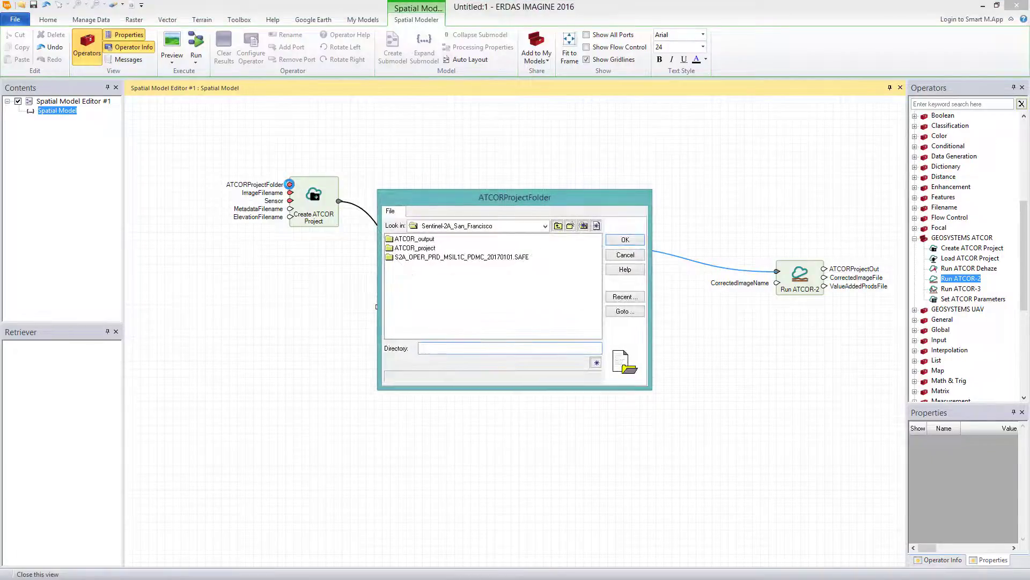
pyautogui.doubleClick(404, 248)
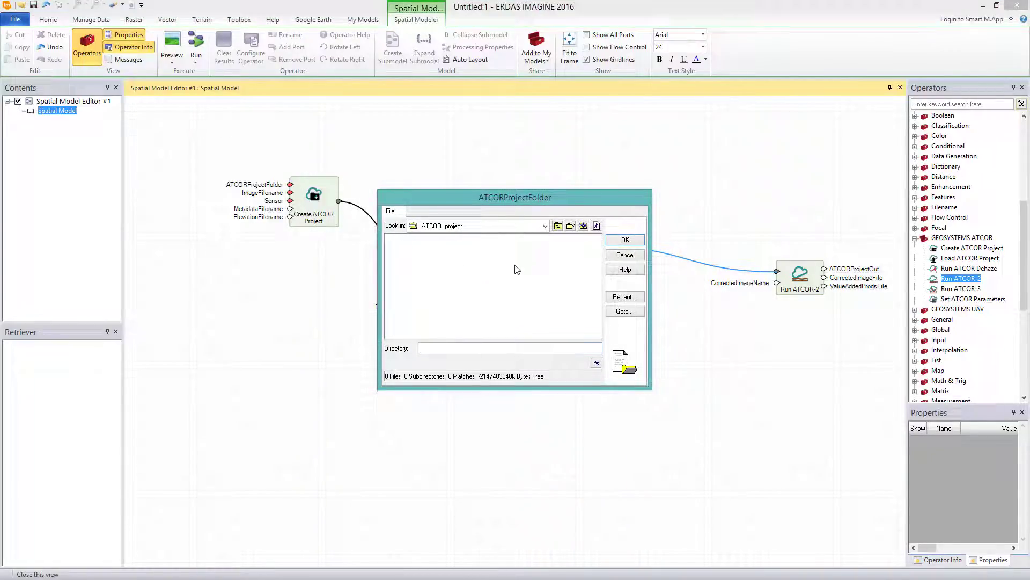
pyautogui.click(626, 240)
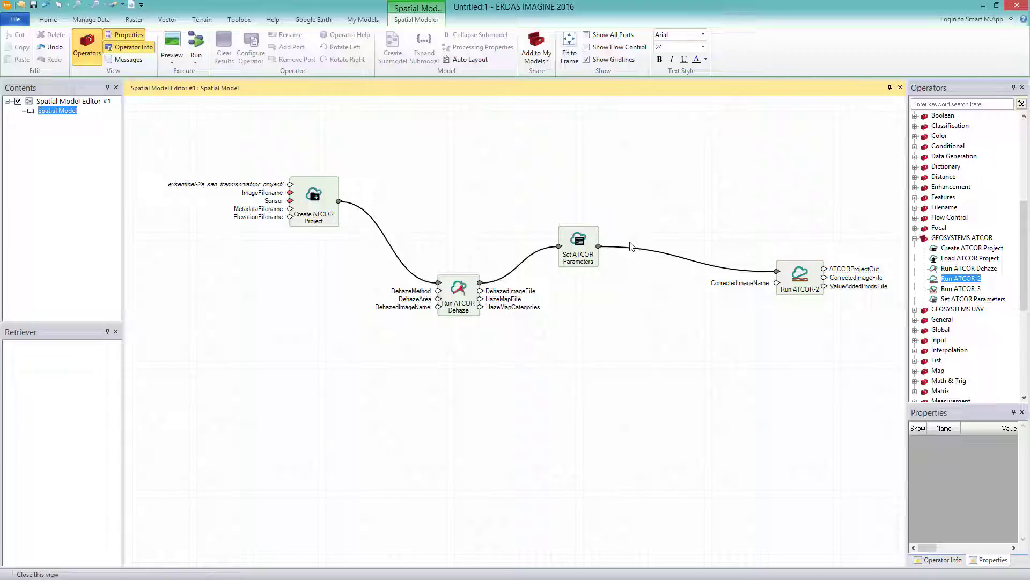
pyautogui.doubleClick(290, 193)
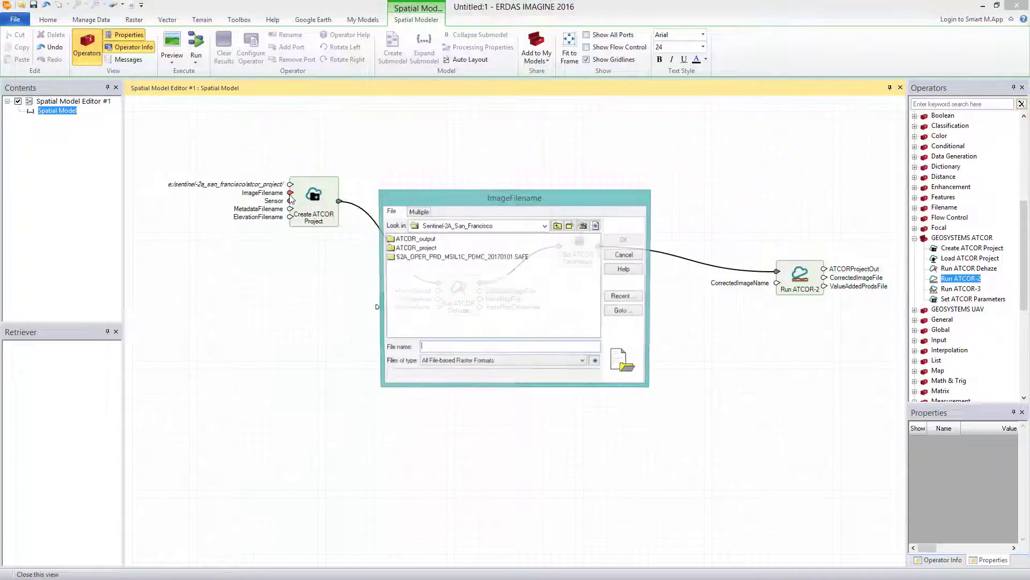
pyautogui.doubleClick(421, 257)
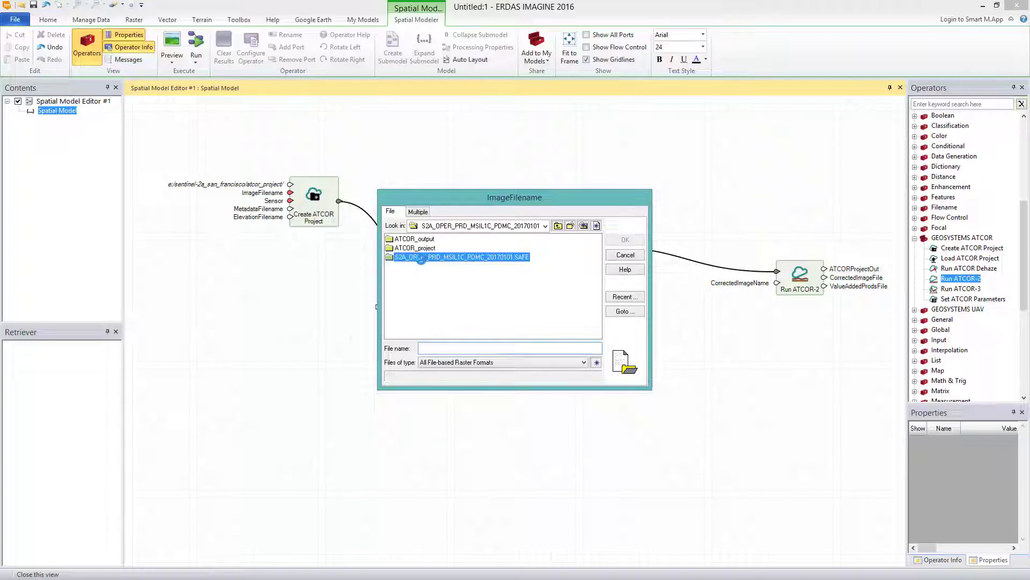
pyautogui.doubleClick(423, 257)
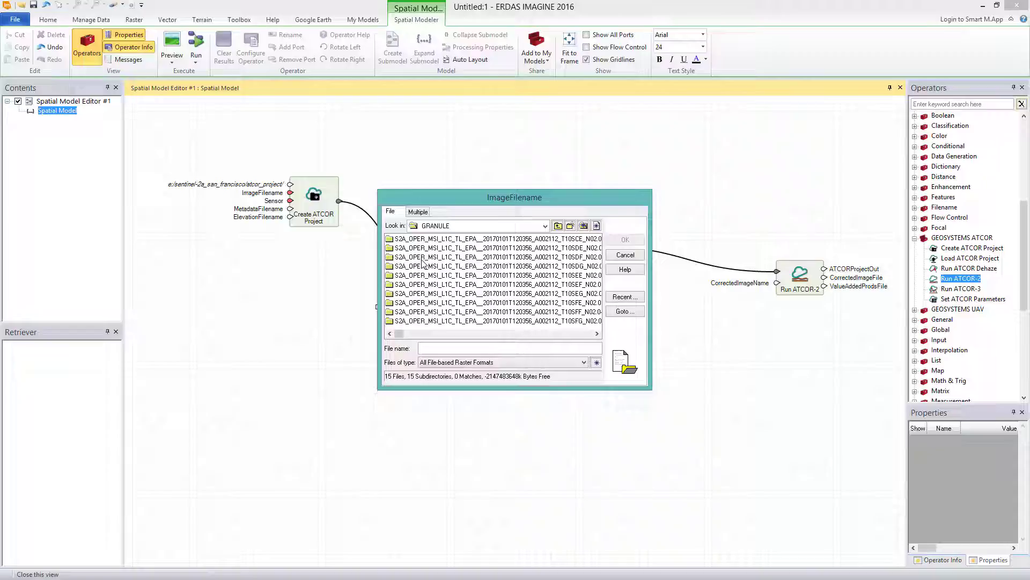
pyautogui.doubleClick(502, 294)
pyautogui.click(493, 271)
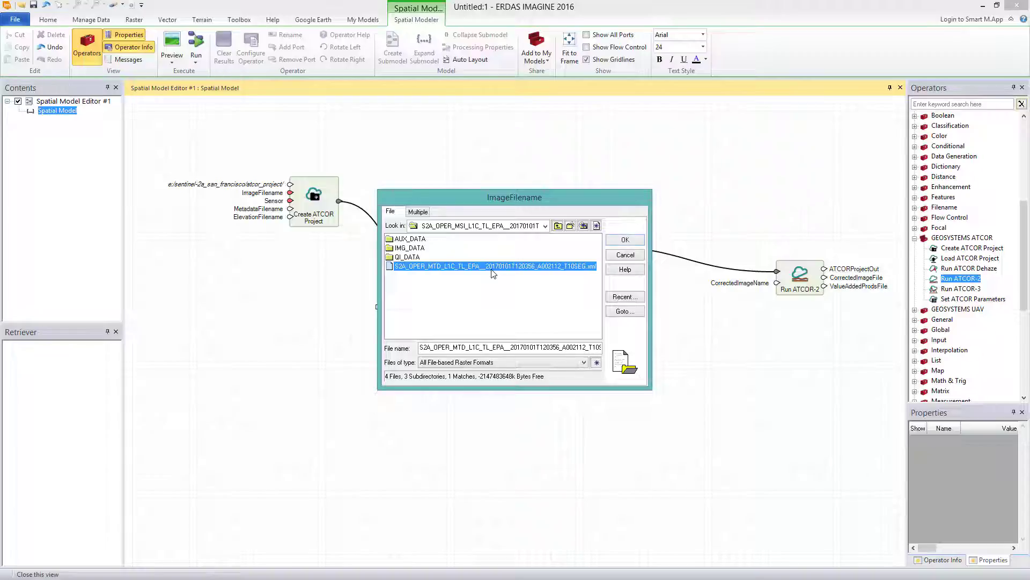
pyautogui.click(622, 239)
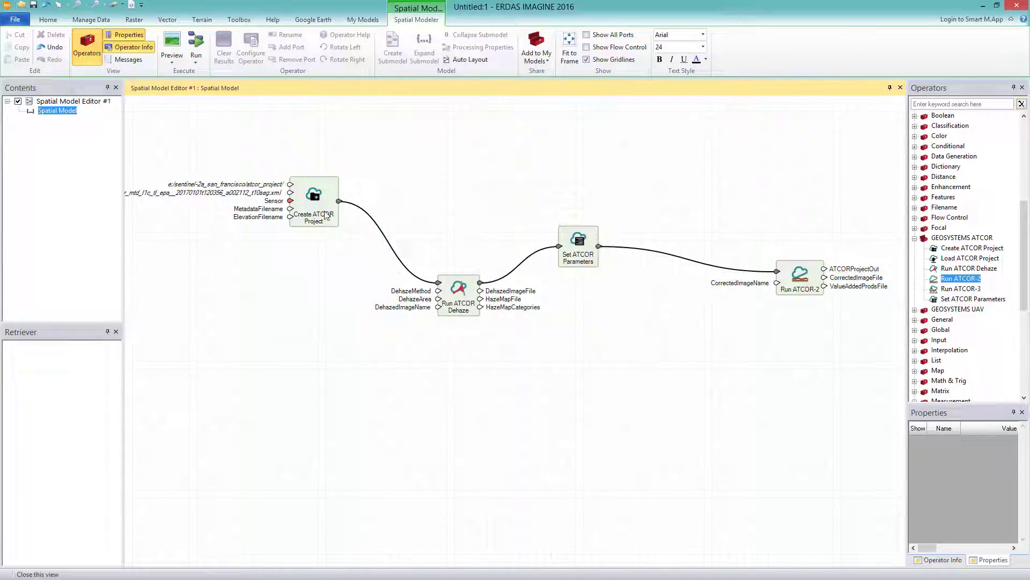
# Set the Create ATCOR Project sensor to Sentinel-2 13 Bands.
pyautogui.doubleClick(291, 202)
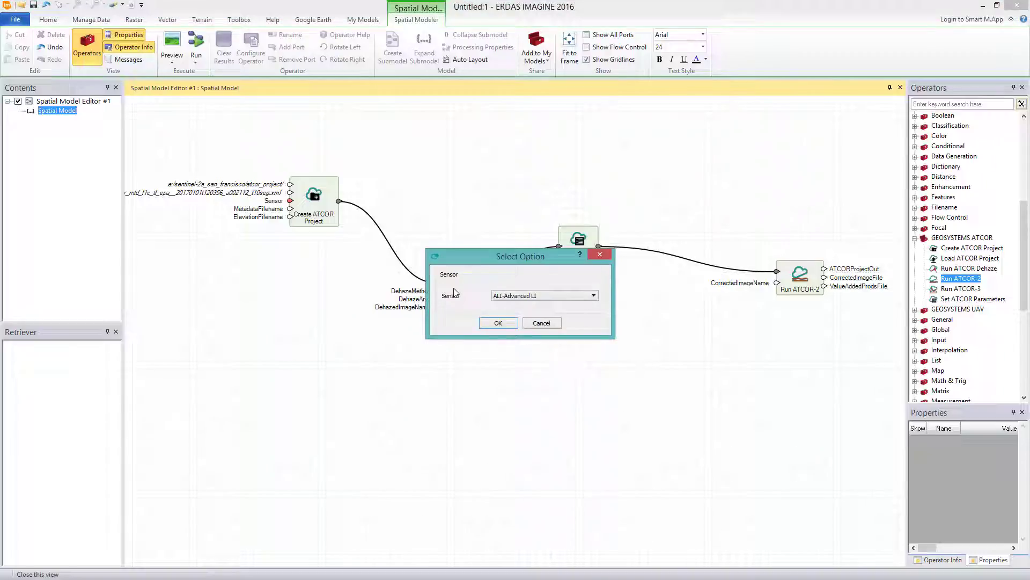
pyautogui.click(541, 295)
pyautogui.scroll(-10, 544, 317)
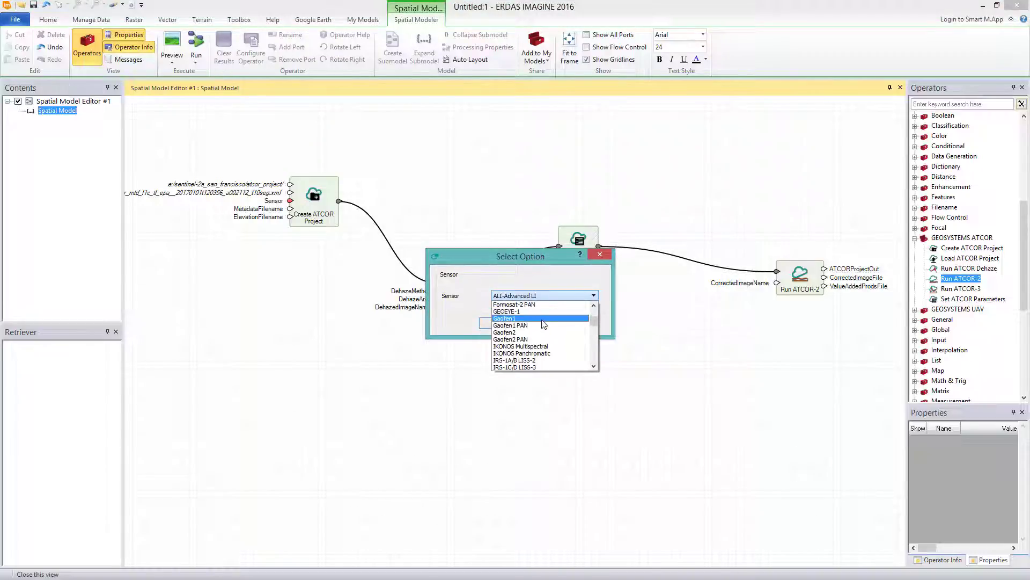
pyautogui.scroll(-5, 544, 329)
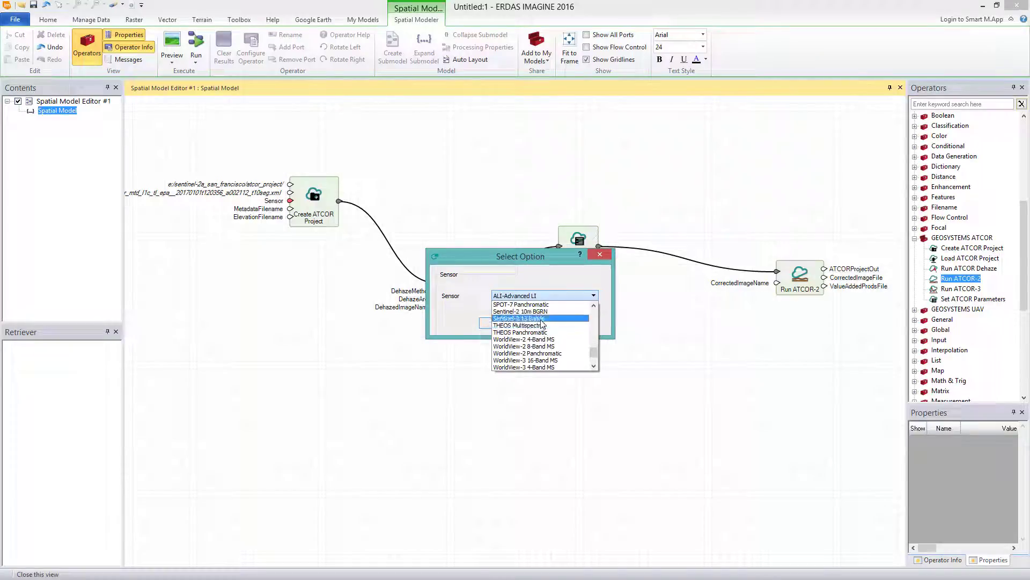
pyautogui.click(541, 319)
pyautogui.click(504, 324)
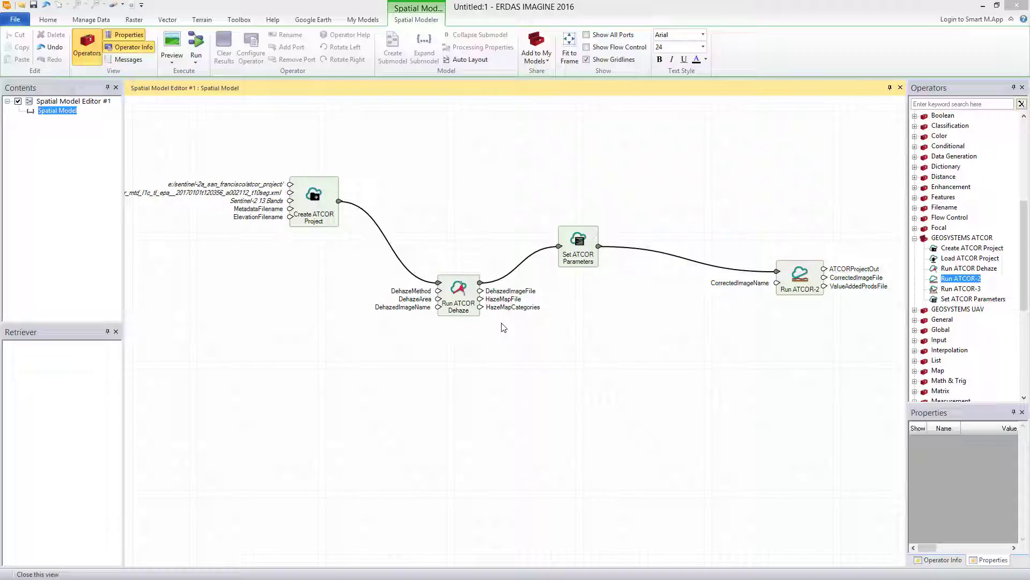
# Set the dehaze method to auto and the dehaze area to land and water pixels.
pyautogui.doubleClick(440, 293)
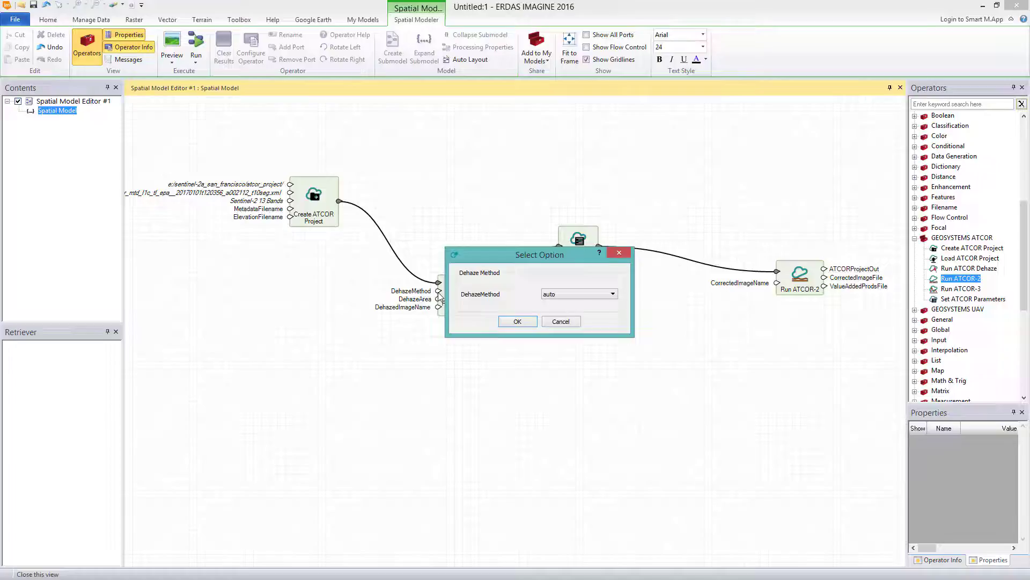
pyautogui.click(577, 295)
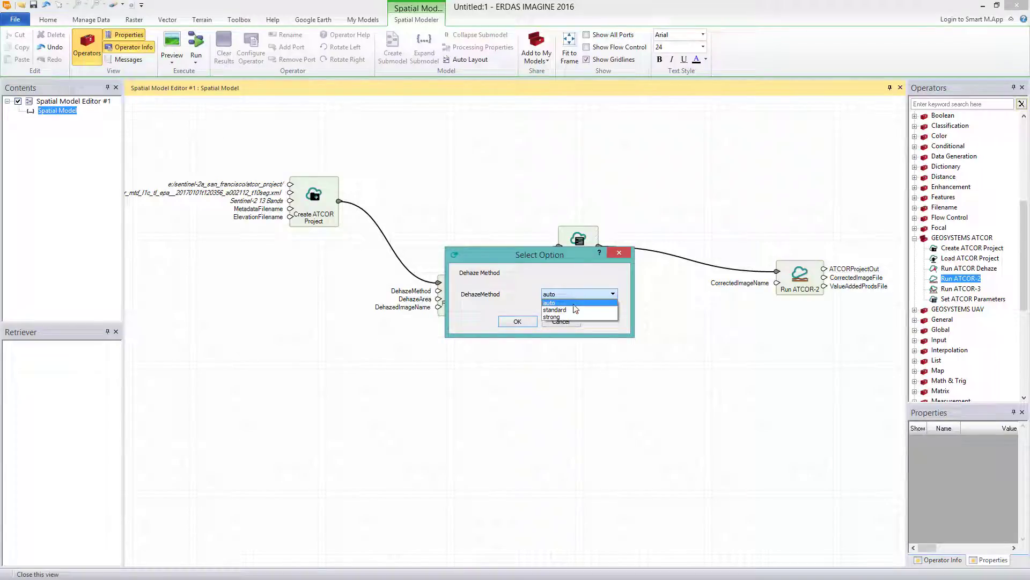
pyautogui.click(575, 303)
pyautogui.click(518, 321)
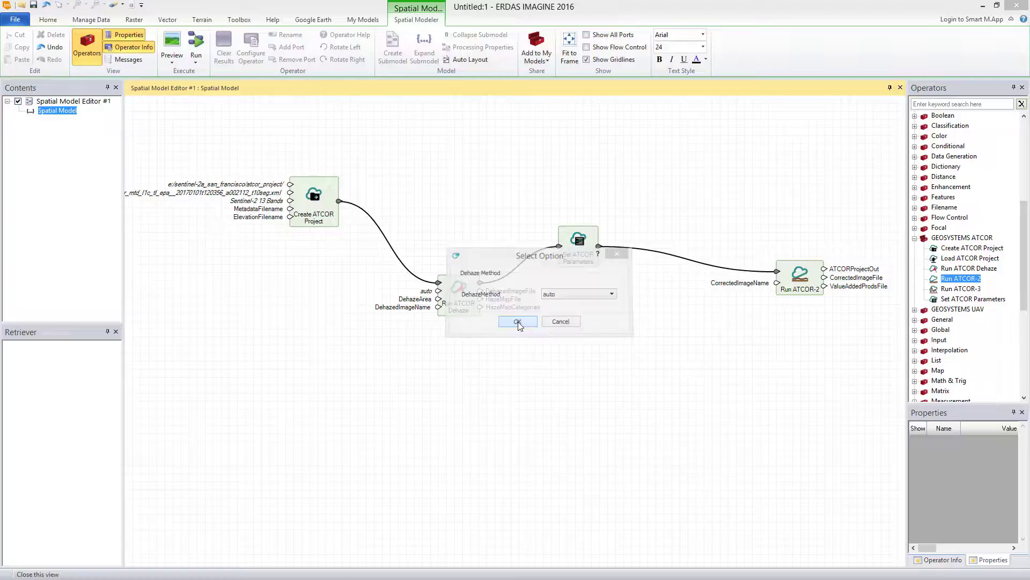
pyautogui.doubleClick(440, 300)
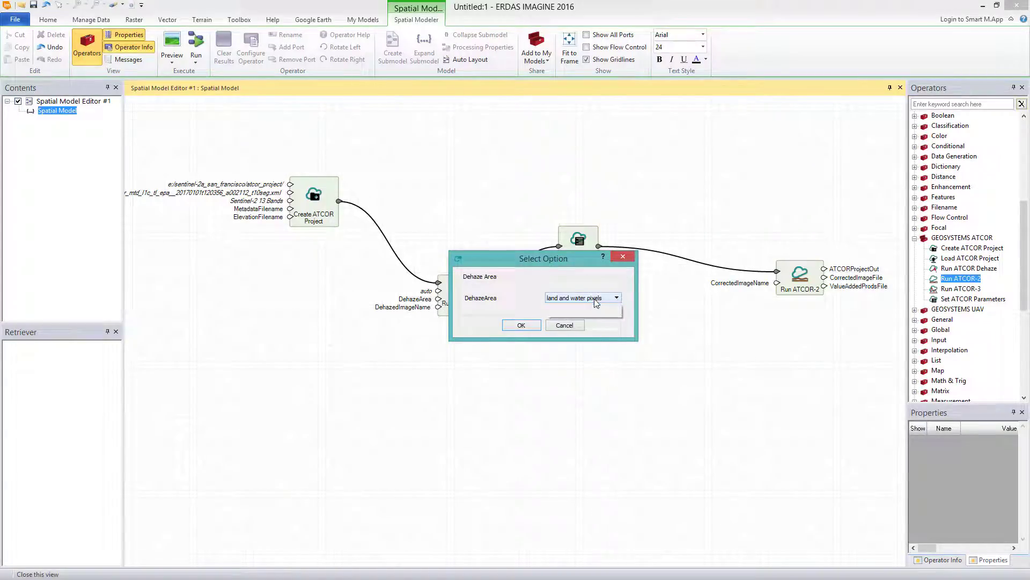
pyautogui.click(523, 326)
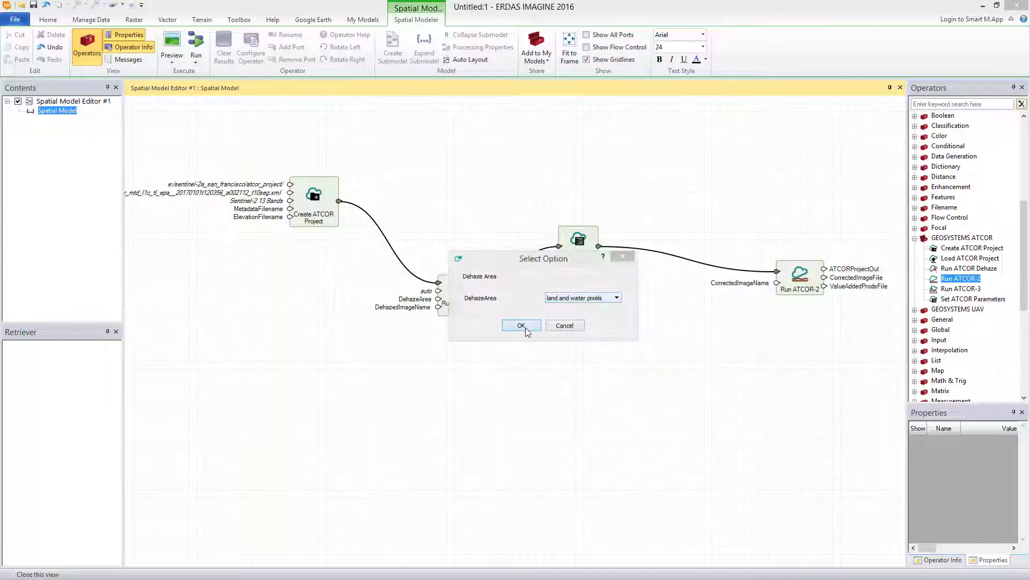
# Save the dehazed output as 20151117_dehaze.tif in the ATCOR_output folder.
pyautogui.doubleClick(439, 308)
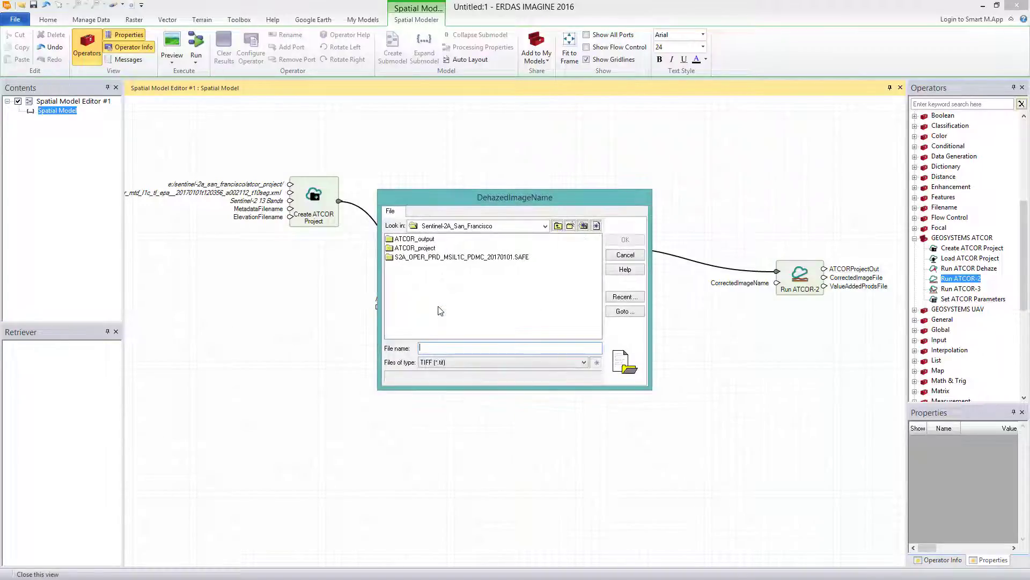
pyautogui.doubleClick(420, 243)
pyautogui.click(449, 345)
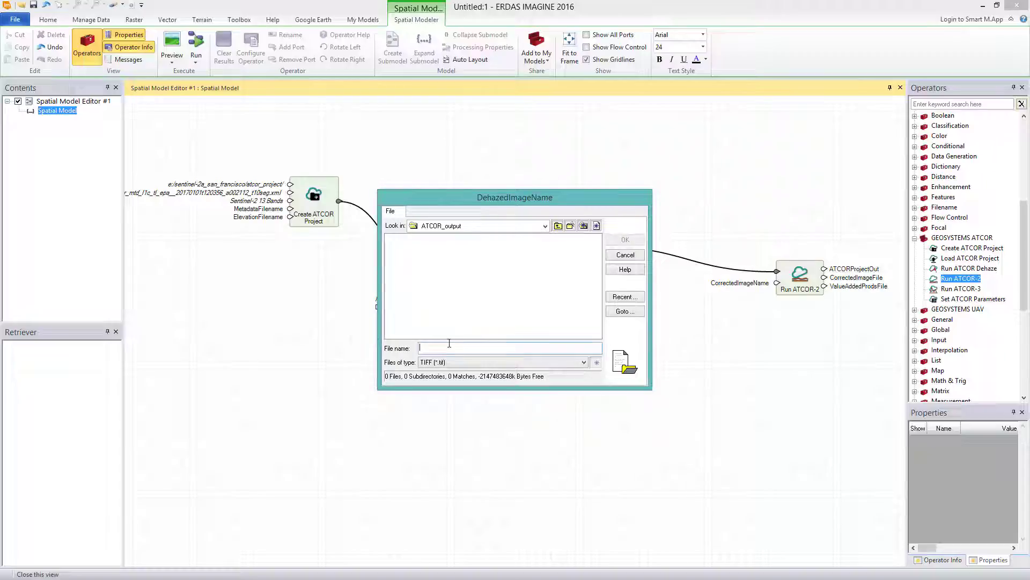
pyautogui.write('20151117_dehaze')
pyautogui.click(625, 241)
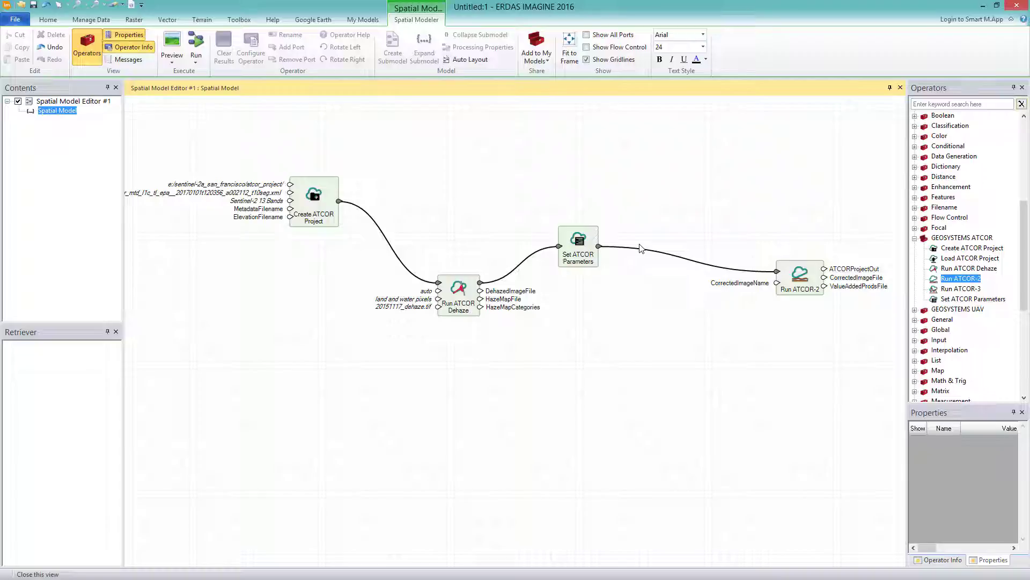
# Expose WaterVaporCategory, AerosolType and ValueAddedProds as input ports of Set ATCOR Parameters.
pyautogui.click(584, 258)
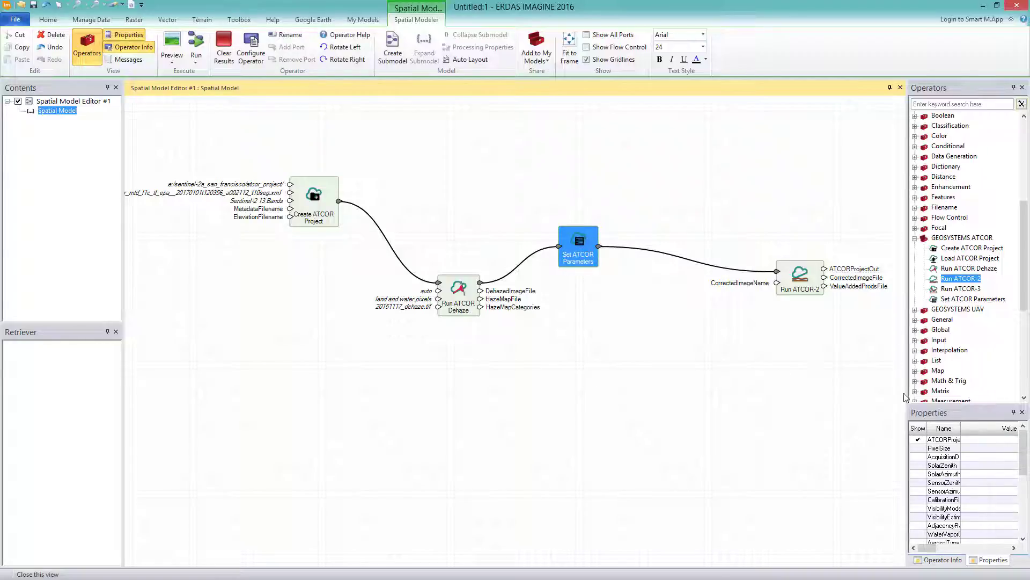
pyautogui.moveTo(907, 397); pyautogui.dragTo(749, 397)
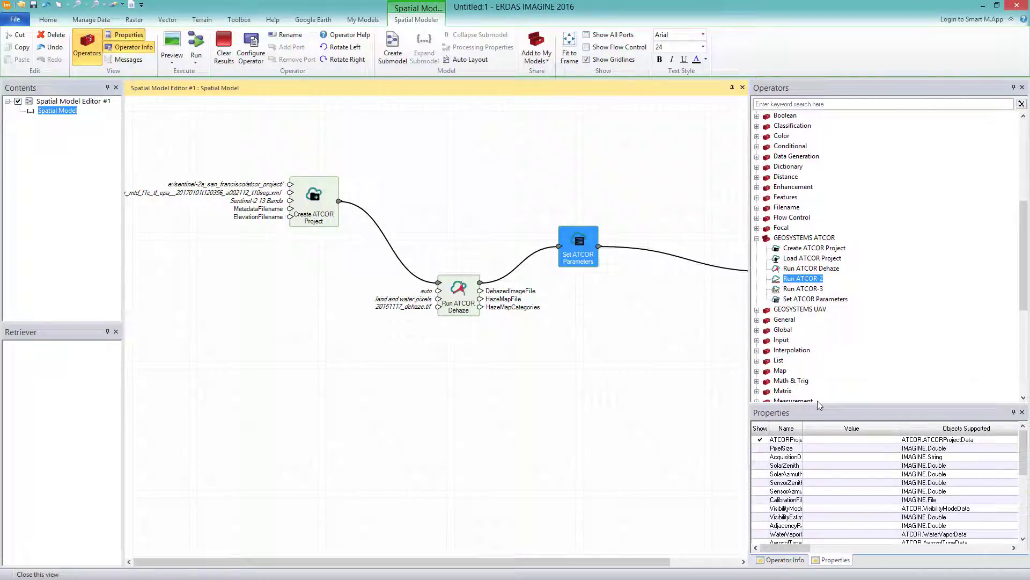
pyautogui.moveTo(817, 401); pyautogui.dragTo(883, 232)
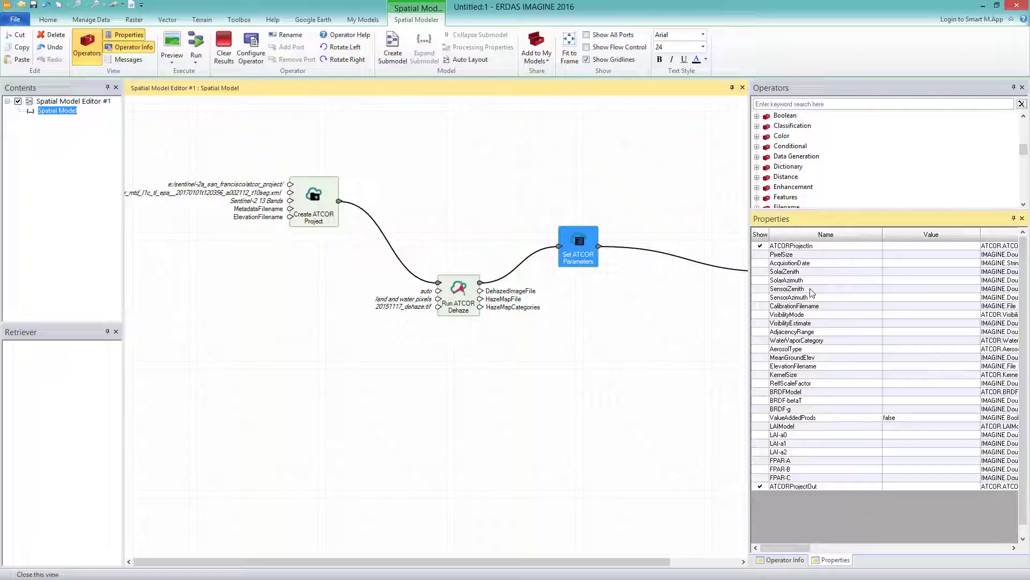
pyautogui.click(761, 340)
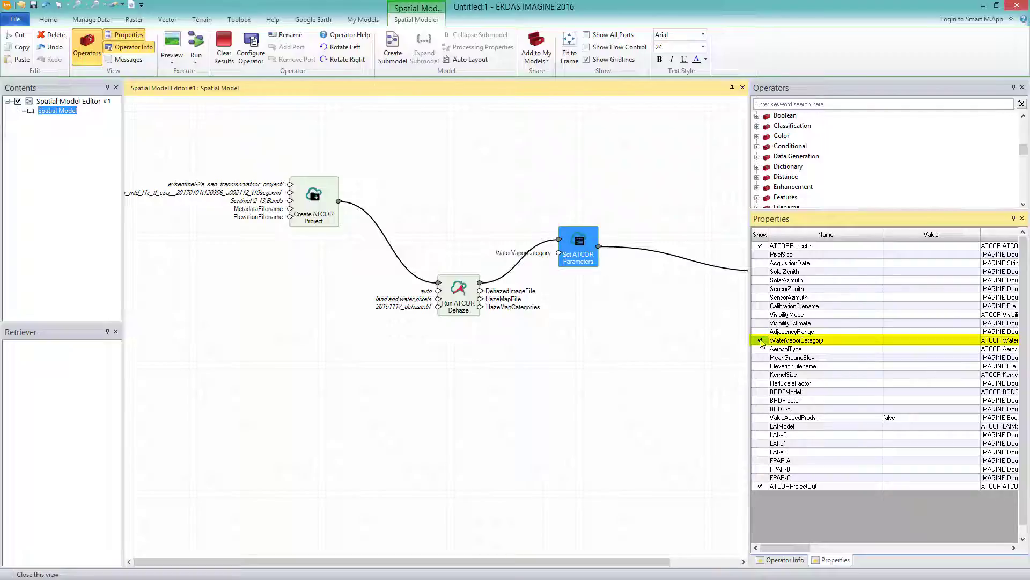
pyautogui.click(760, 349)
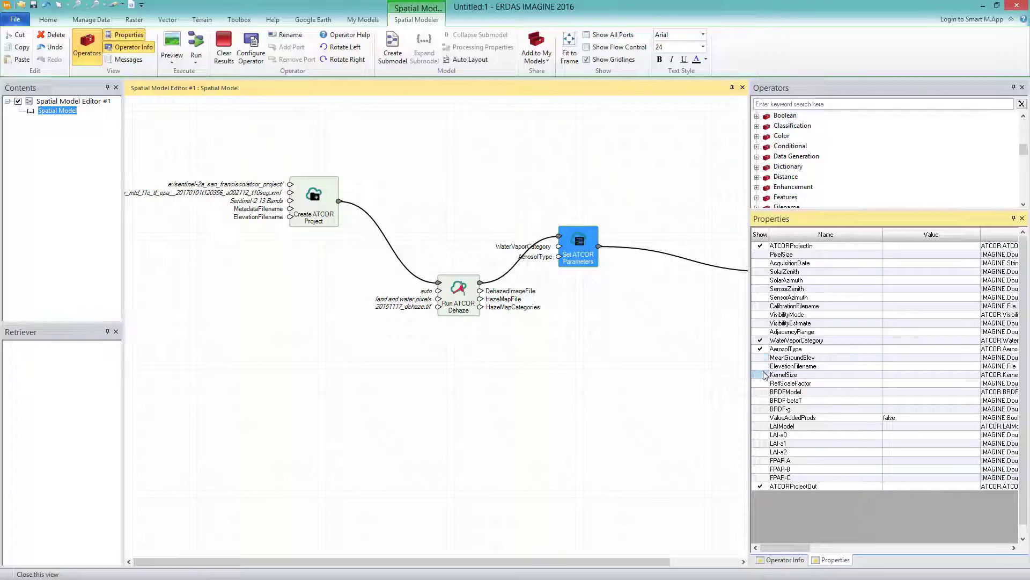
pyautogui.click(760, 417)
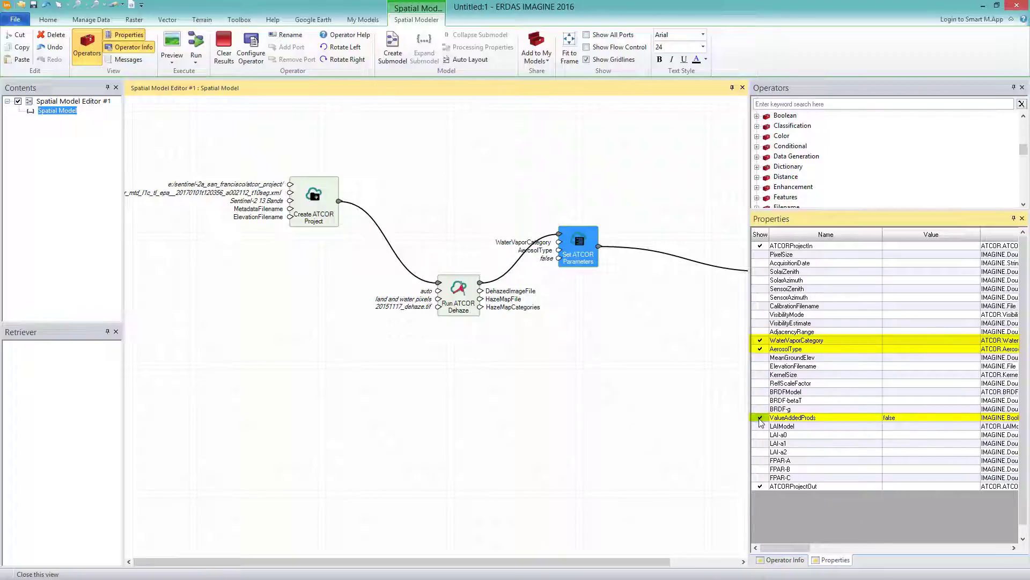
pyautogui.moveTo(581, 262); pyautogui.dragTo(624, 345)
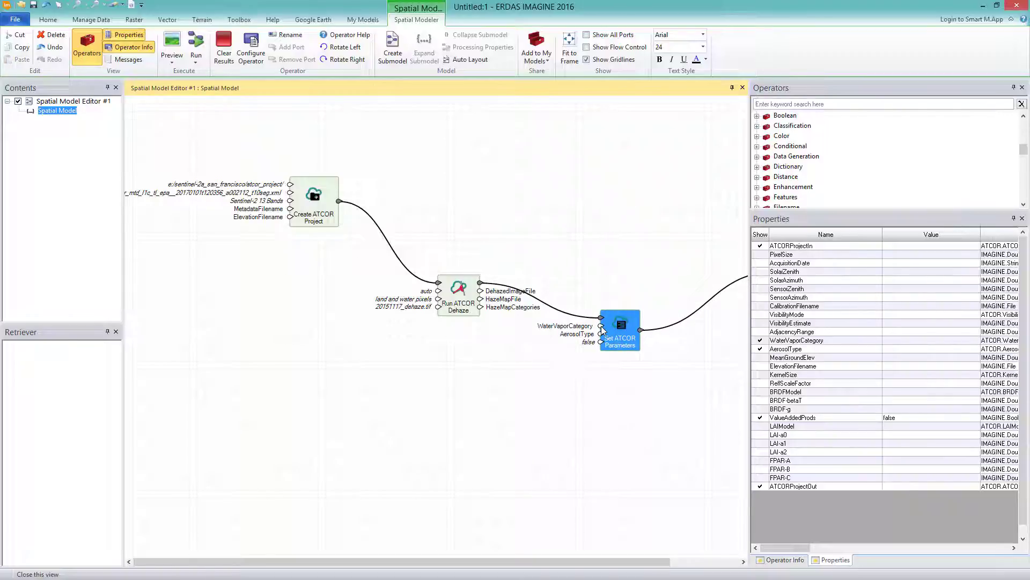
# Set water vapour to US standard, aerosol type to auto and value-added products to true.
pyautogui.doubleClick(601, 327)
pyautogui.click(512, 296)
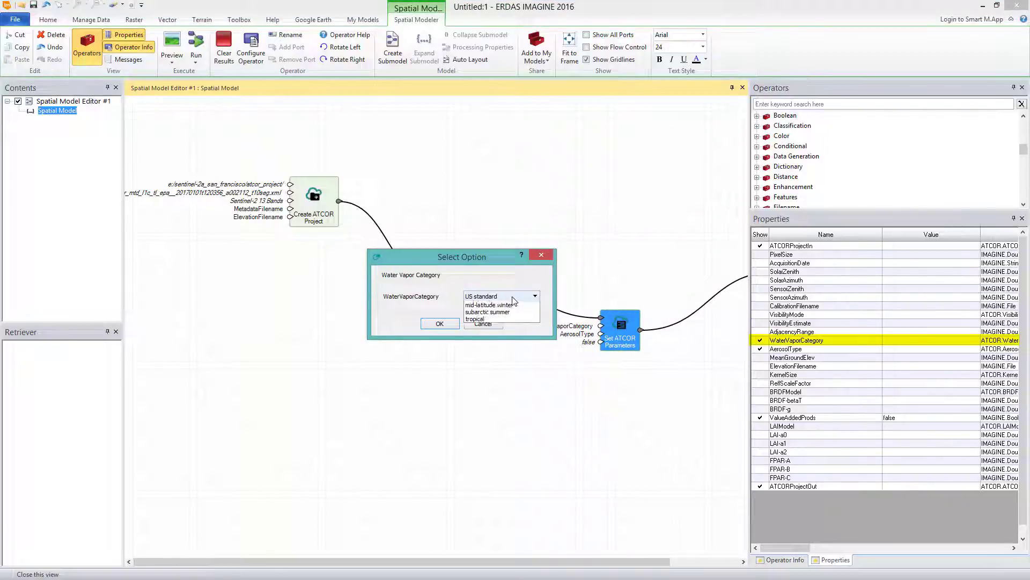
pyautogui.click(512, 296)
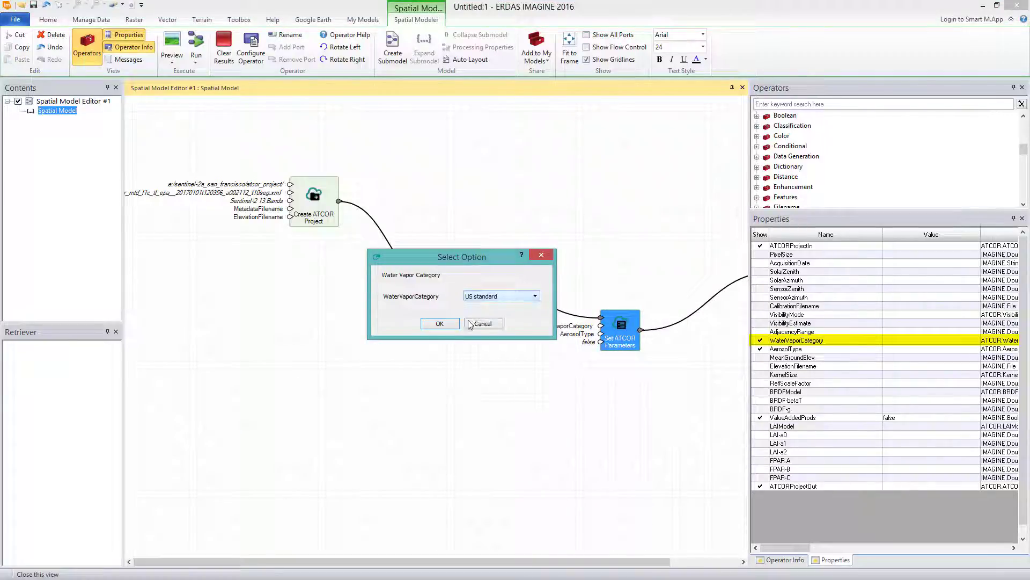
pyautogui.click(437, 326)
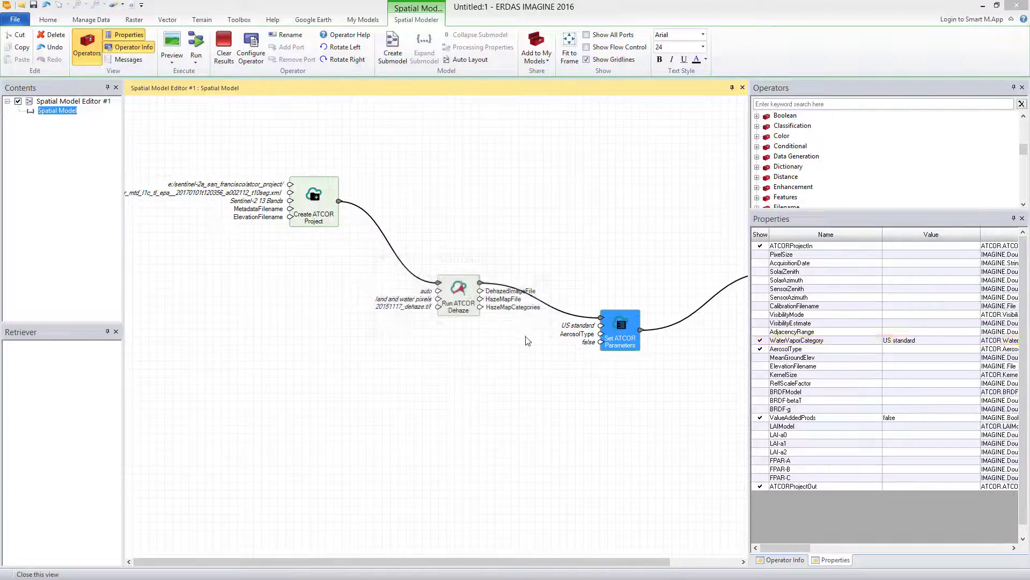
pyautogui.doubleClick(601, 334)
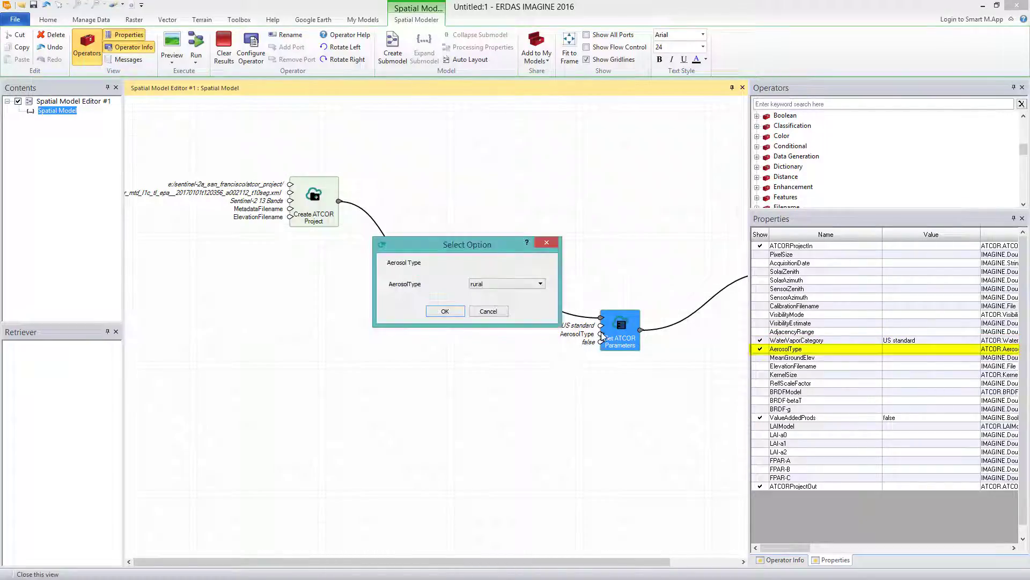
pyautogui.click(510, 284)
pyautogui.click(507, 294)
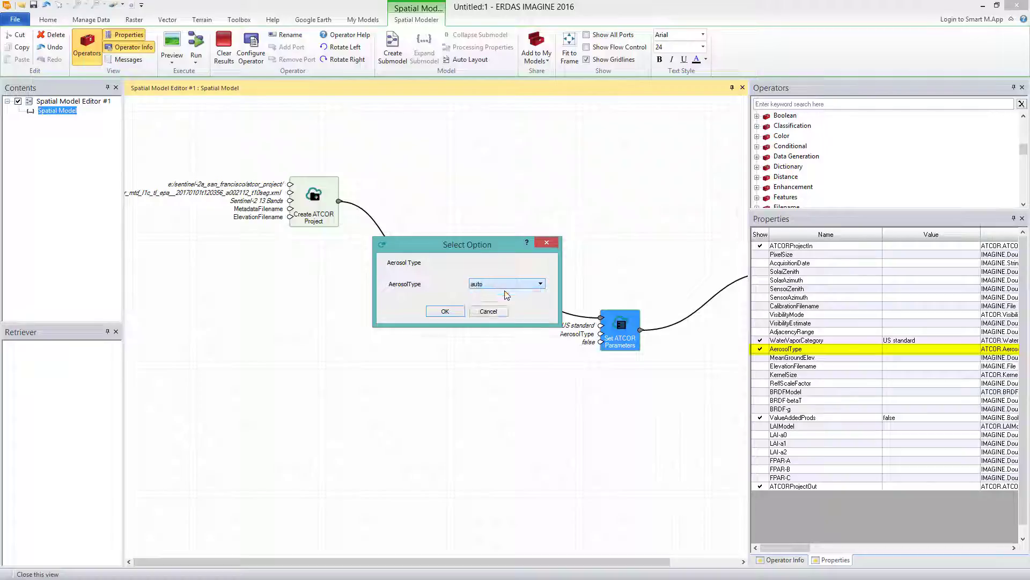
pyautogui.click(445, 311)
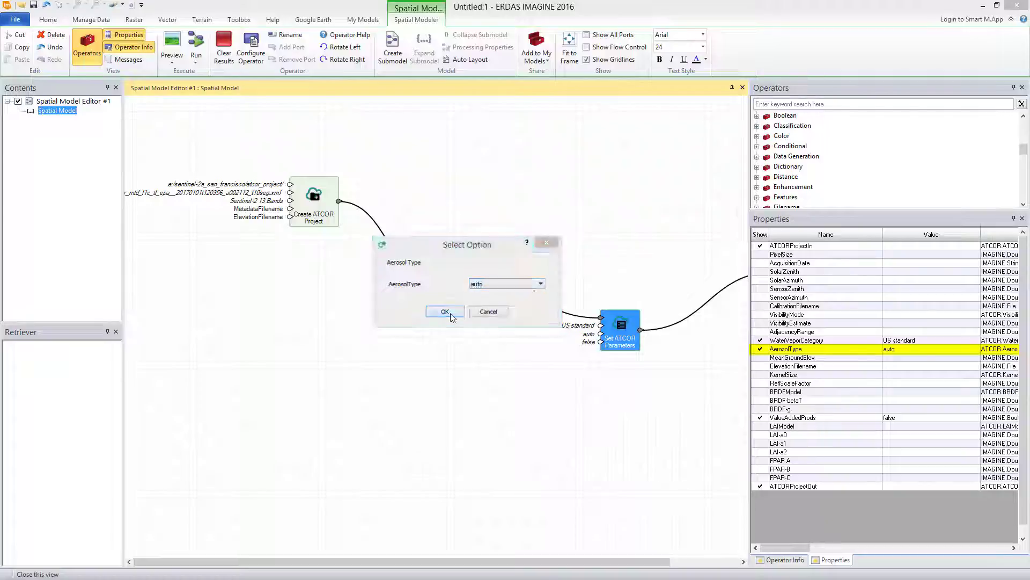
pyautogui.doubleClick(601, 342)
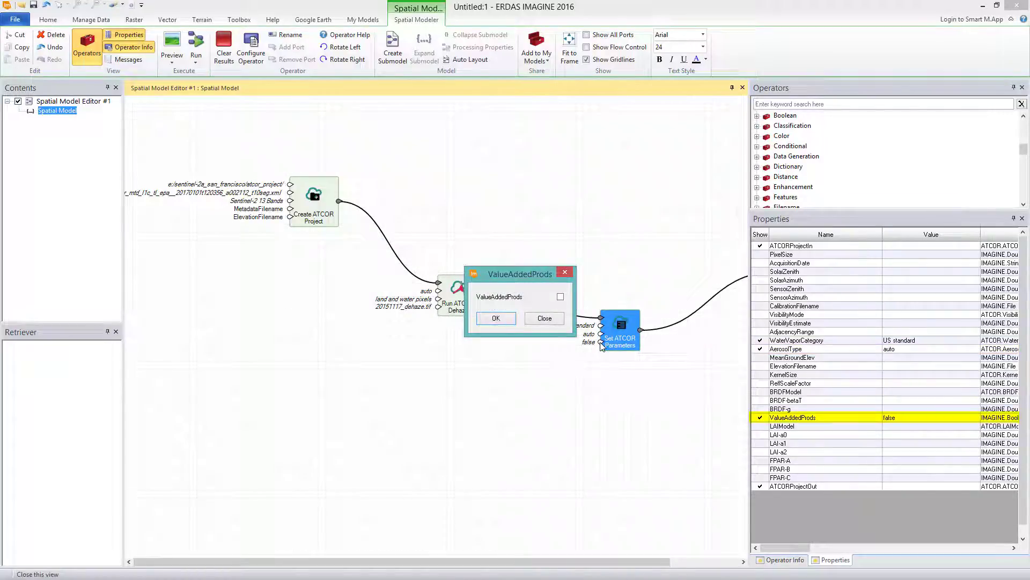
pyautogui.click(561, 297)
pyautogui.click(513, 318)
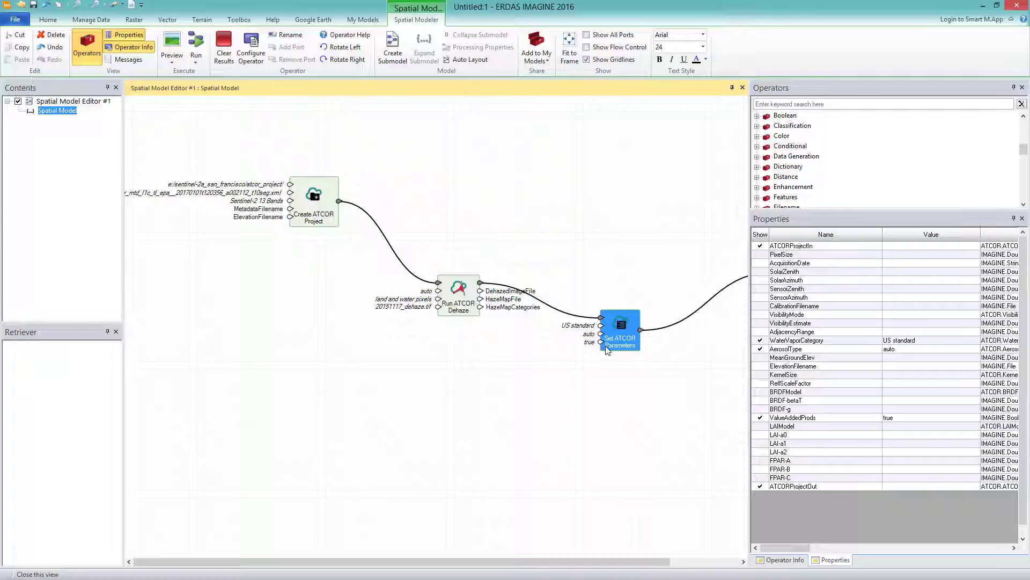
# Name the Run ATCOR-2 corrected image 20151117_atcor-2.img in the ATCOR_output folder.
pyautogui.moveTo(751, 354); pyautogui.dragTo(936, 356)
pyautogui.moveTo(807, 286); pyautogui.dragTo(775, 354)
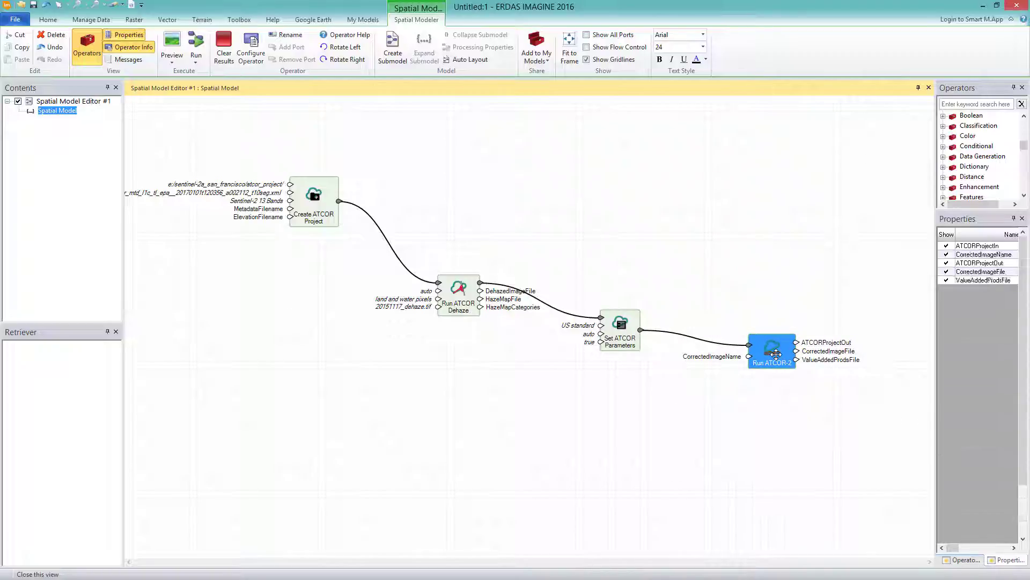
pyautogui.doubleClick(749, 356)
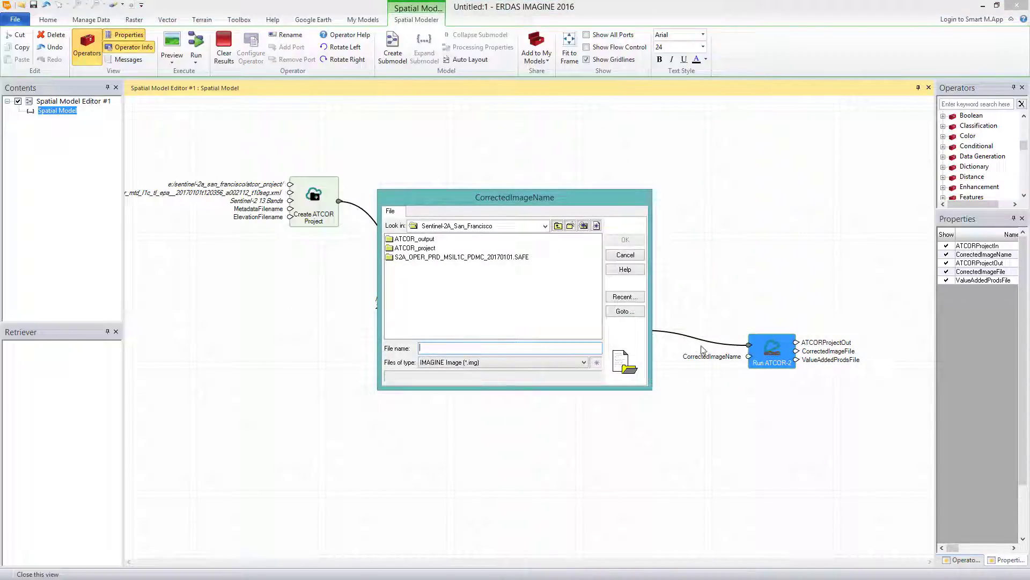
pyautogui.doubleClick(413, 239)
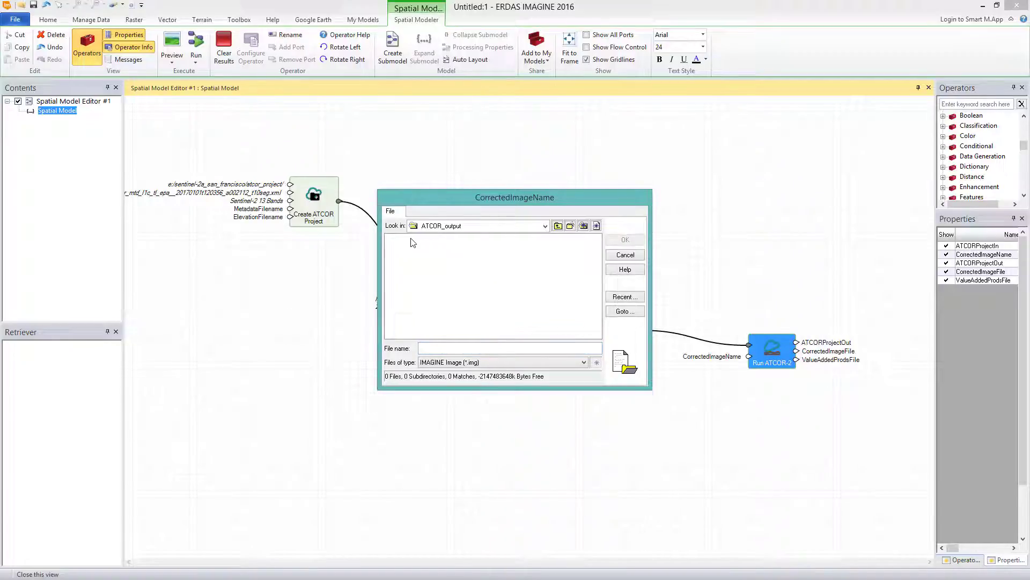
pyautogui.click(503, 346)
pyautogui.write('20151117_')
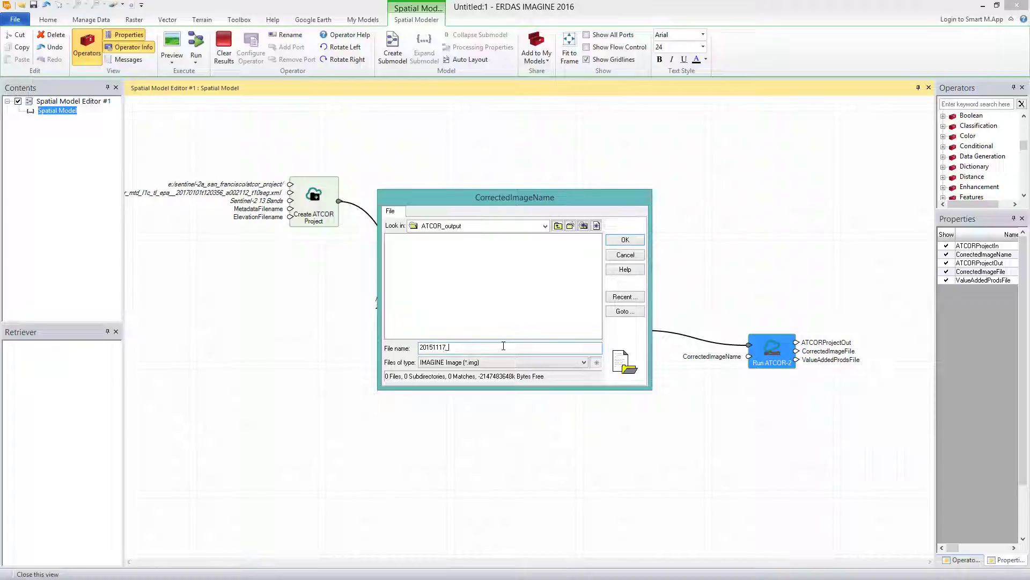
pyautogui.write('atcor')
pyautogui.click(625, 239)
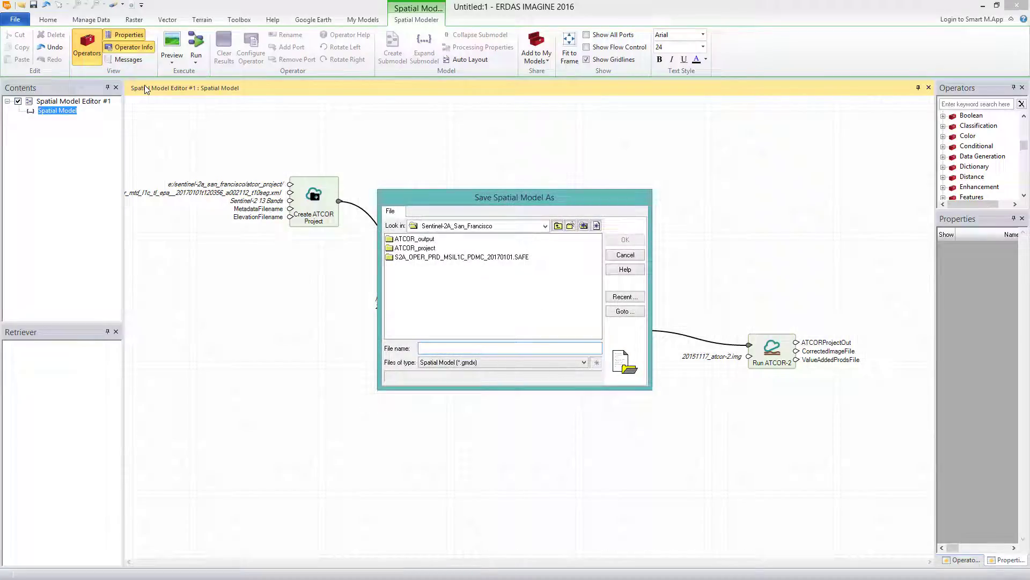
# Save the spatial model as 20151117_create_dehaze_atcor-2.gmdx.
pyautogui.write('20151117_Create_dehaze_atcor-2')
pyautogui.click(622, 239)
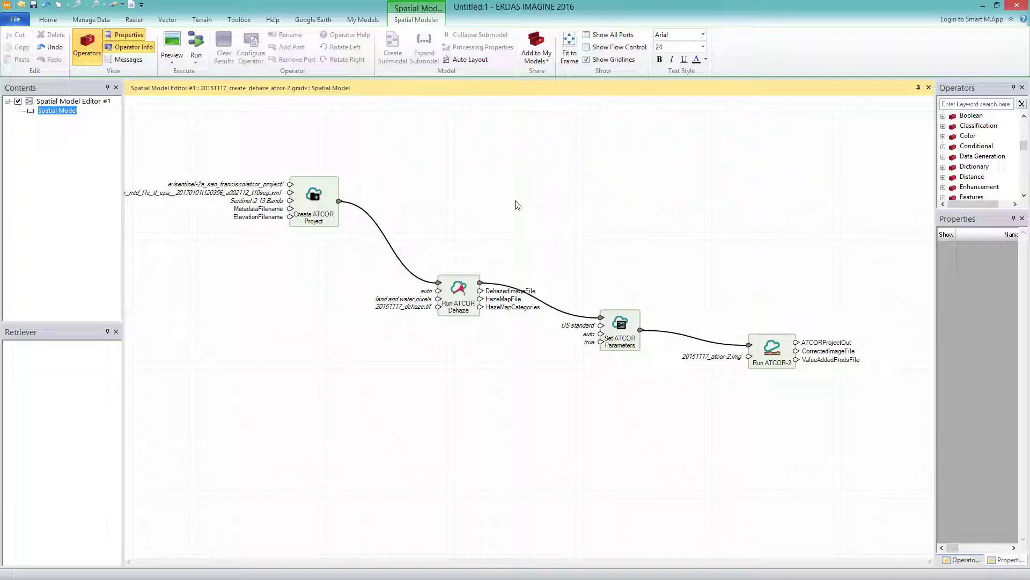
# Run the ATCOR spatial model and close the process list once it finishes.
pyautogui.click(197, 52)
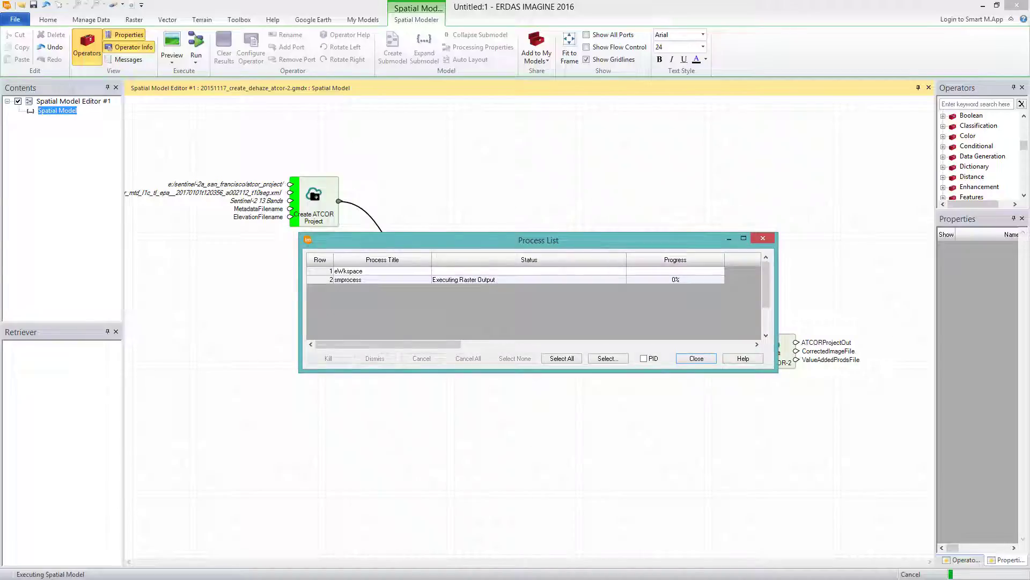
pyautogui.moveTo(736, 249); pyautogui.dragTo(614, 415)
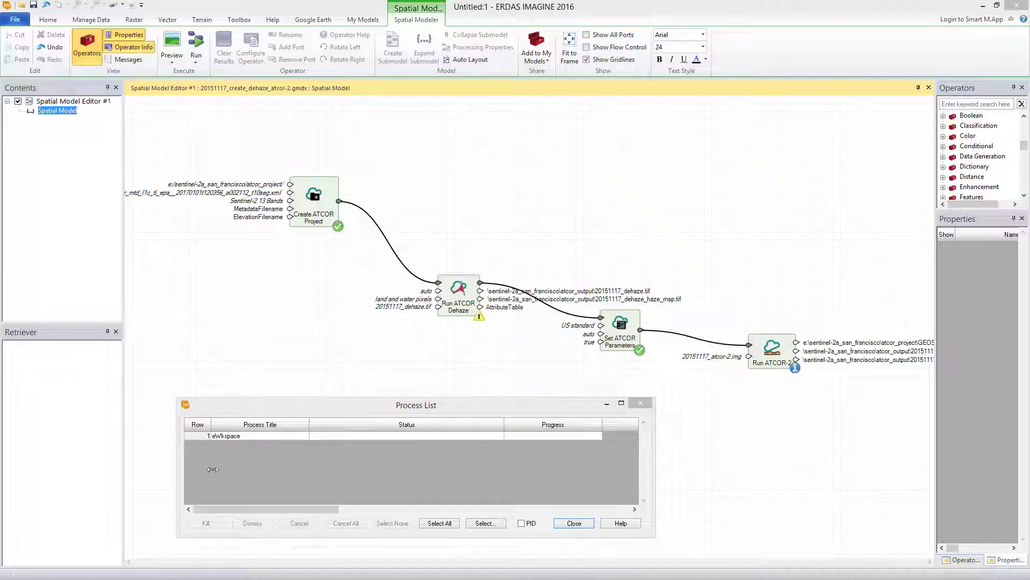
pyautogui.click(568, 525)
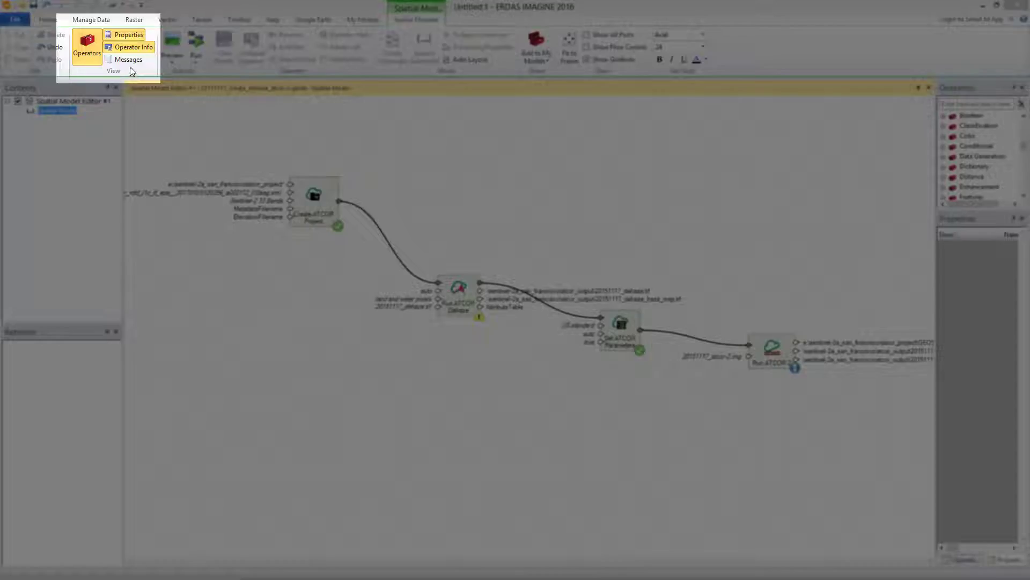
# Review the model-run warning messages, close the Spatial Model view, and show File > New.
pyautogui.click(128, 61)
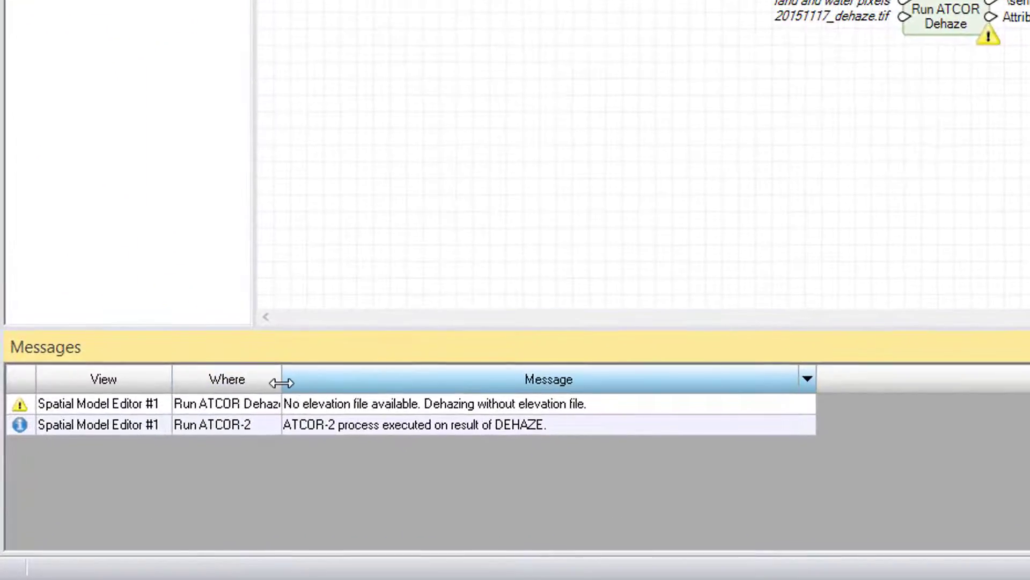
pyautogui.moveTo(295, 384); pyautogui.dragTo(374, 384)
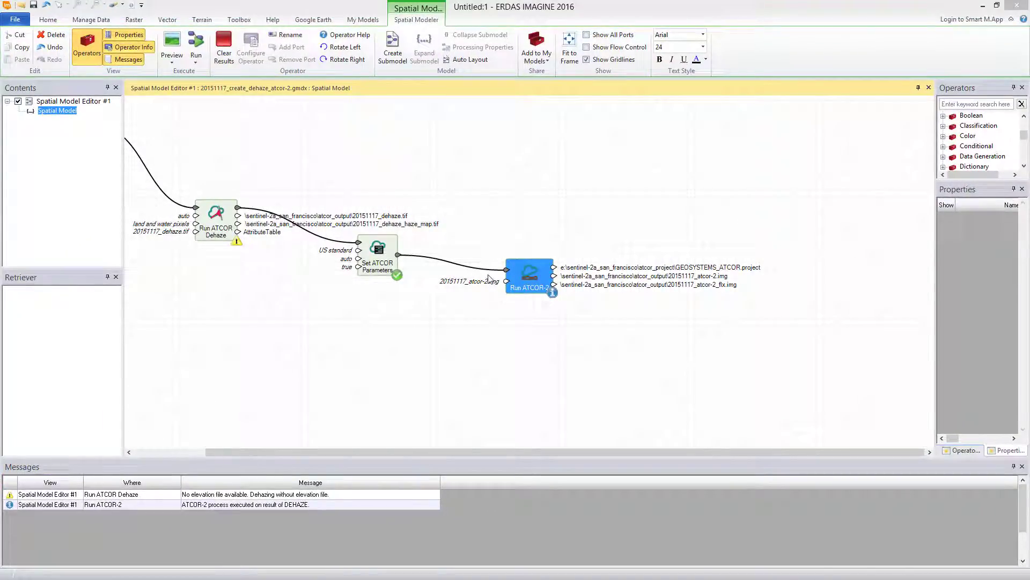
pyautogui.click(929, 89)
pyautogui.click(15, 19)
pyautogui.click(26, 40)
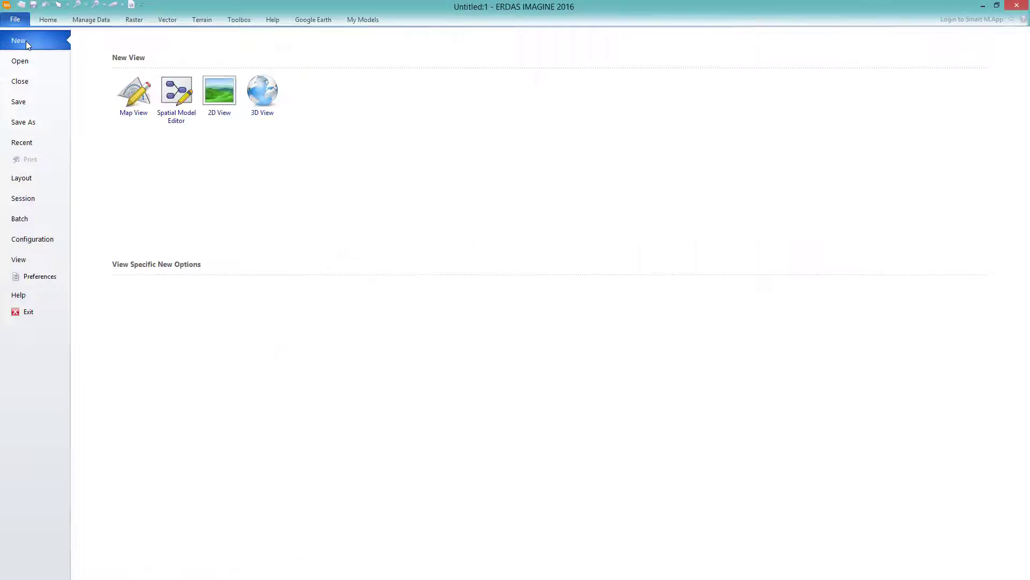
# Create a new 2D View and drop the ATCOR_project TOA_reflectance TIF into it.
pyautogui.click(219, 91)
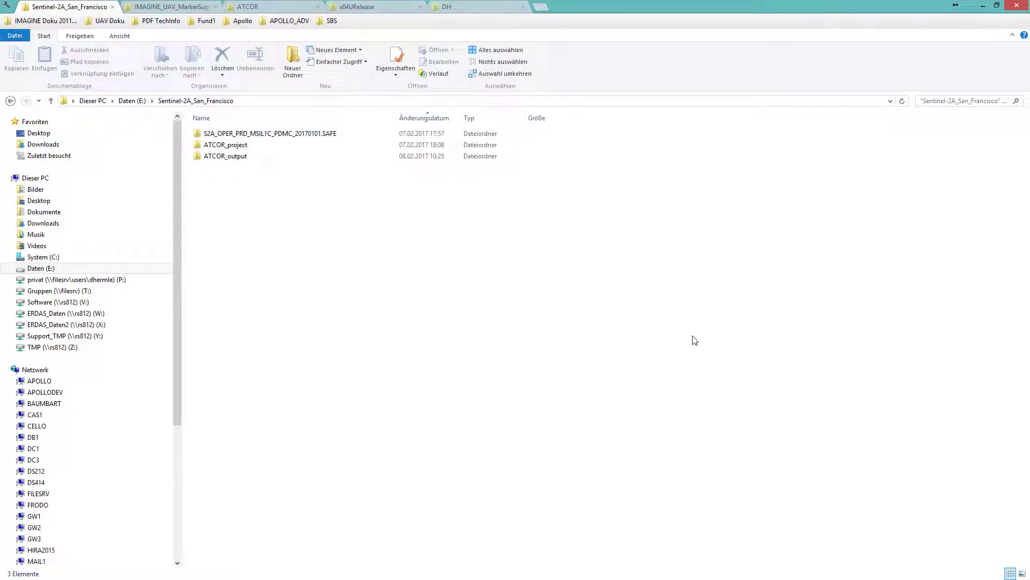
pyautogui.doubleClick(321, 146)
pyautogui.doubleClick(319, 146)
pyautogui.click(317, 156)
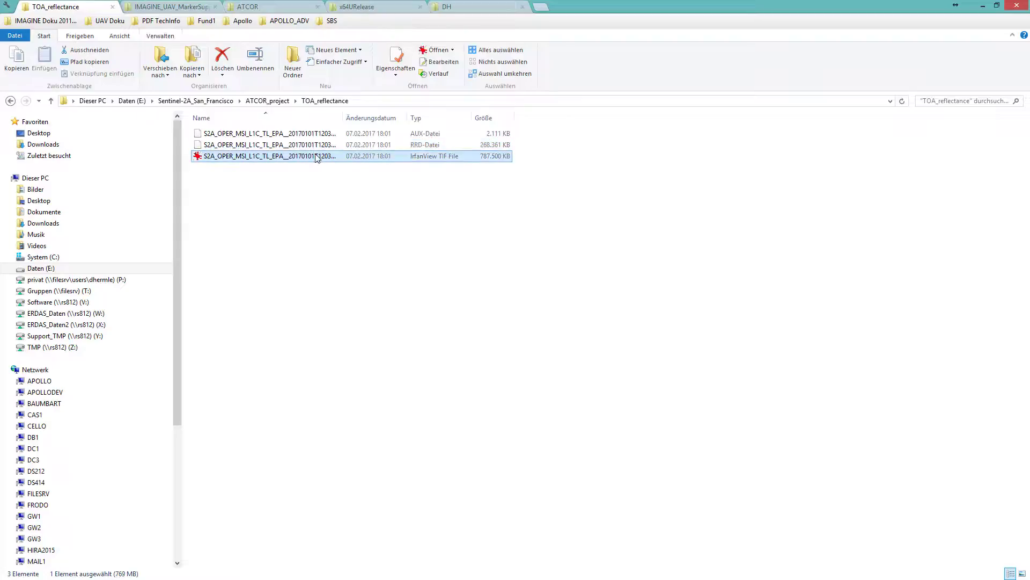
pyautogui.moveTo(317, 156); pyautogui.dragTo(161, 358)
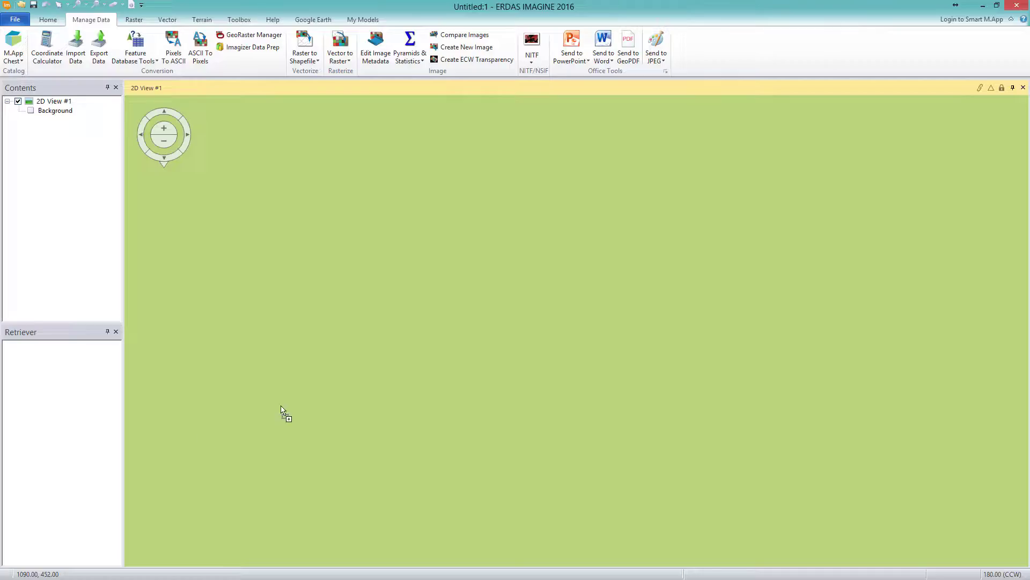
# Fit the whole San Francisco Bay reflectance image to the 2D view.
pyautogui.moveTo(281, 410); pyautogui.dragTo(365, 350)
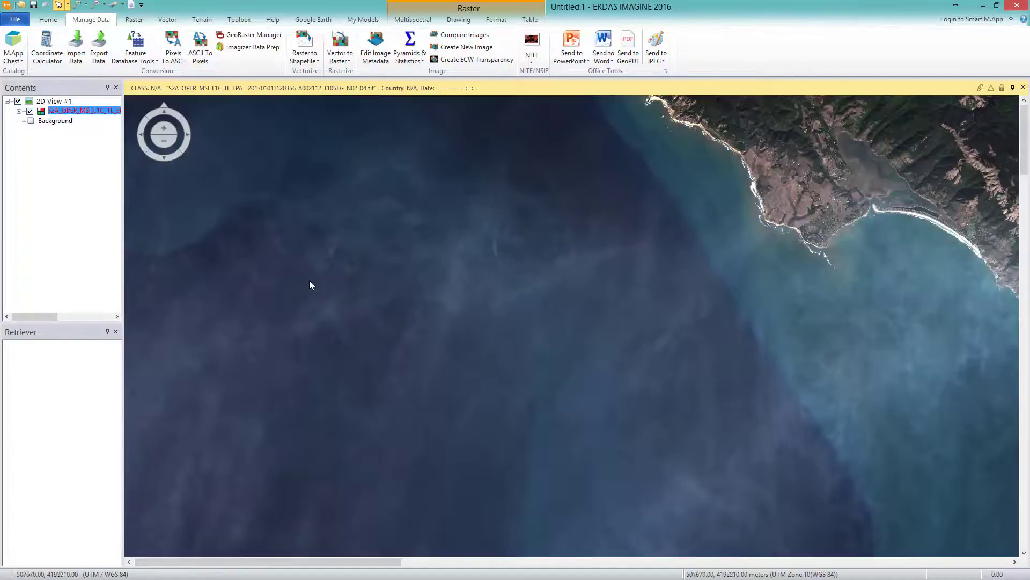
pyautogui.moveTo(185, 130)
pyautogui.click(254, 105)
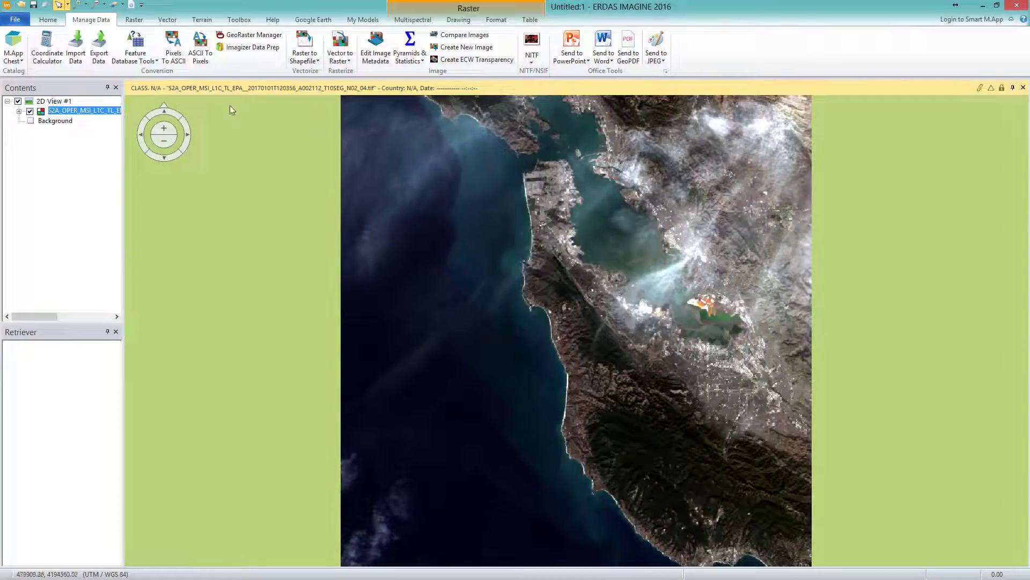
# Check the image metadata's Stack Layers list of 13 layers at 20 m, then close it.
pyautogui.click(48, 21)
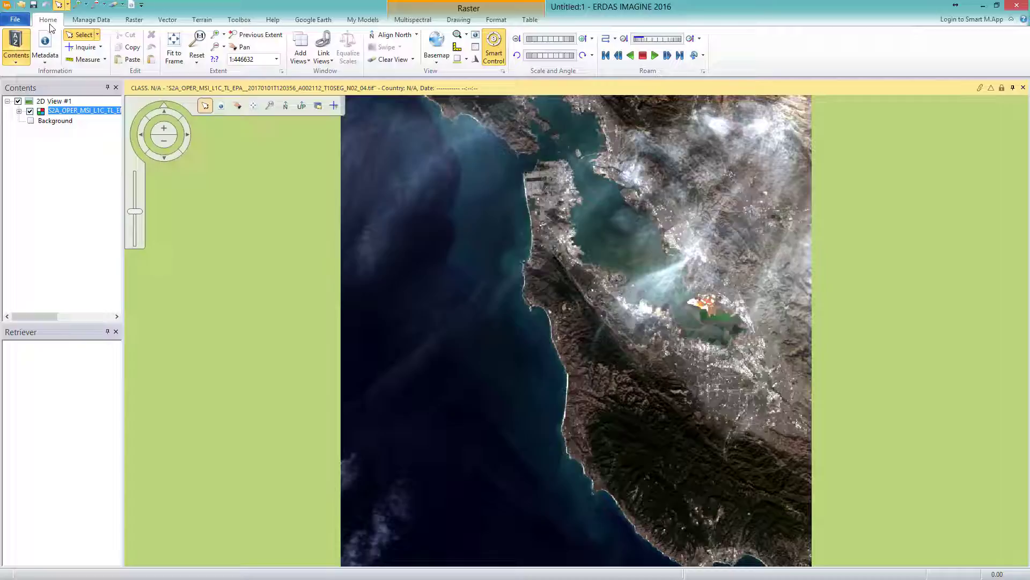
pyautogui.click(45, 60)
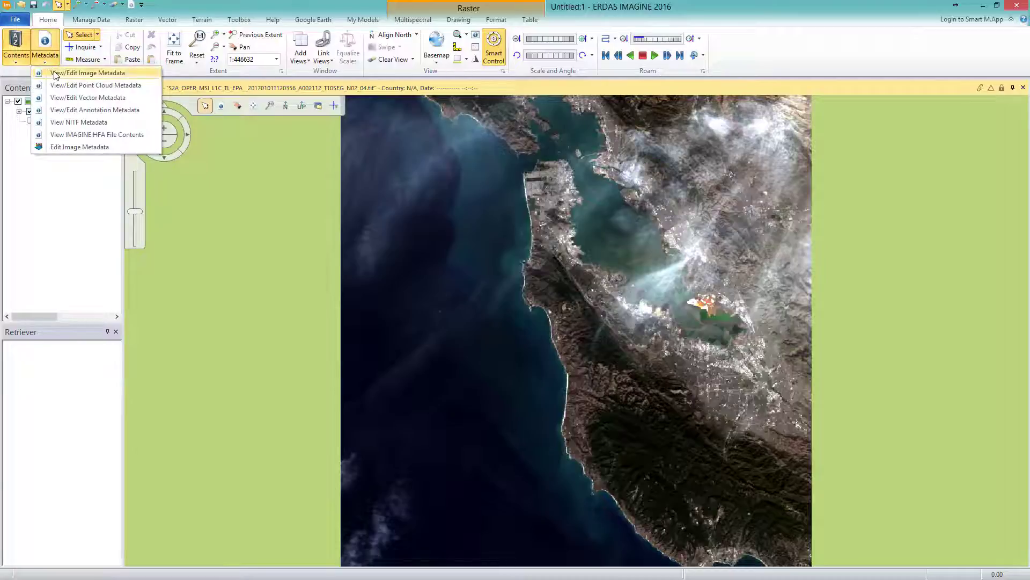
pyautogui.click(56, 73)
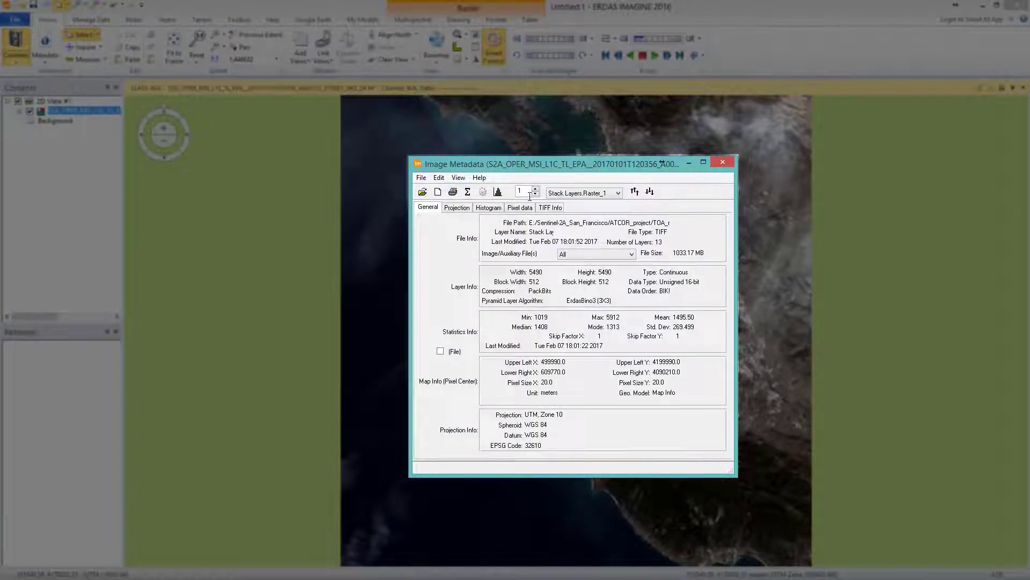
pyautogui.click(618, 193)
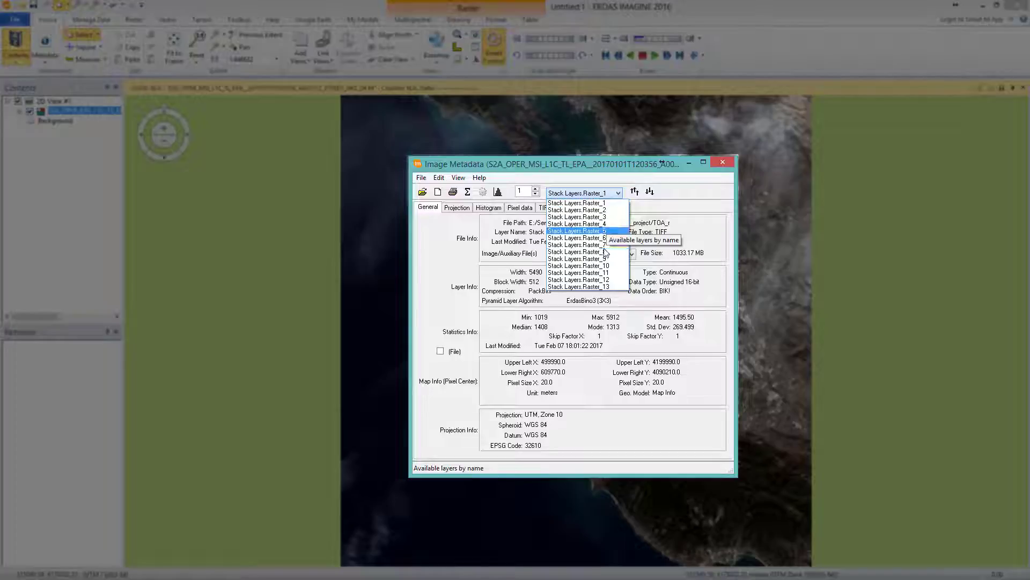
pyautogui.click(627, 316)
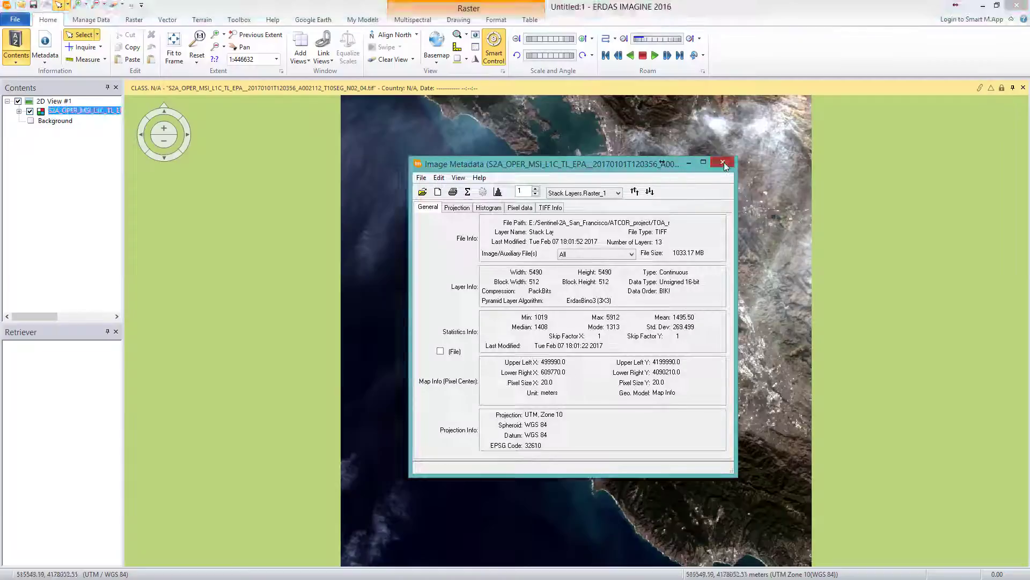
pyautogui.click(723, 163)
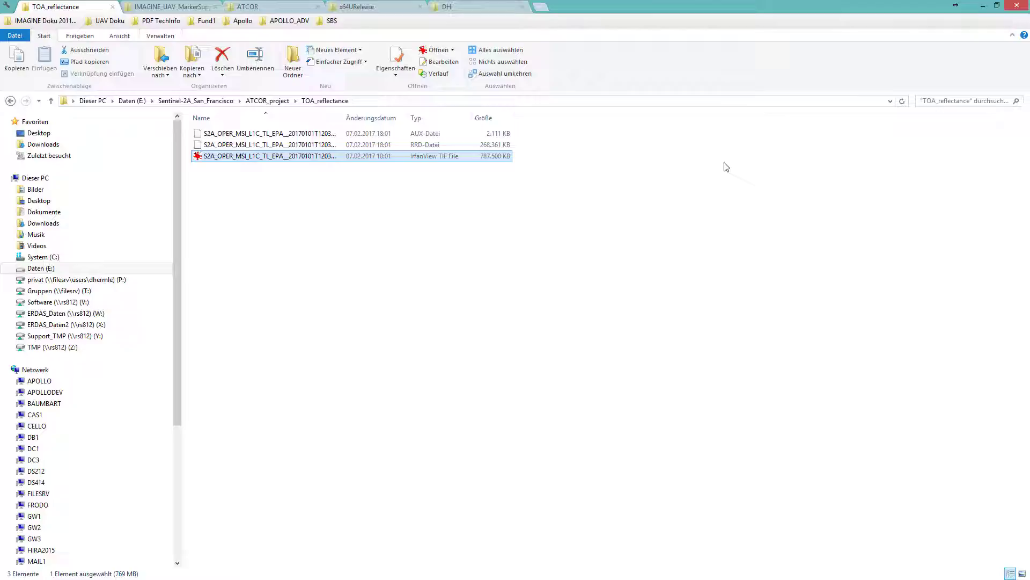
# Add 20151117_dehaze.tif from ATCOR_output as a layer above the reflectance image.
pyautogui.click(225, 101)
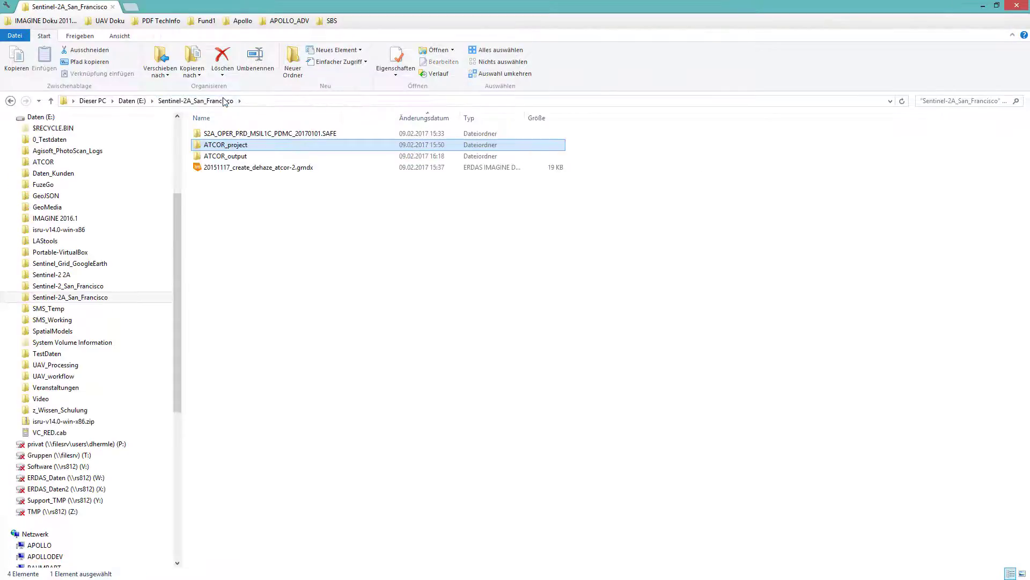
pyautogui.doubleClick(221, 156)
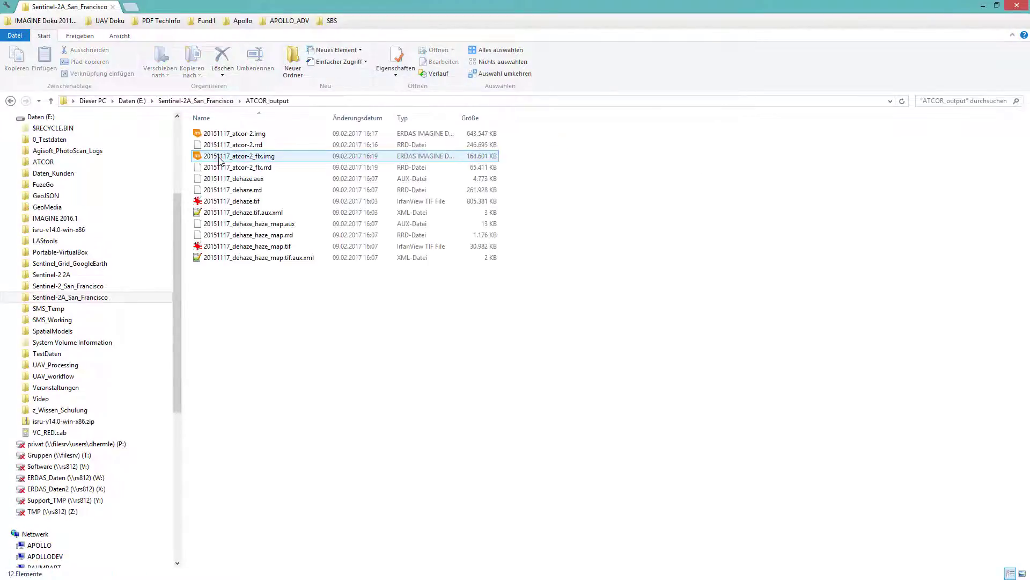
pyautogui.click(252, 203)
pyautogui.moveTo(274, 204); pyautogui.dragTo(16, 322)
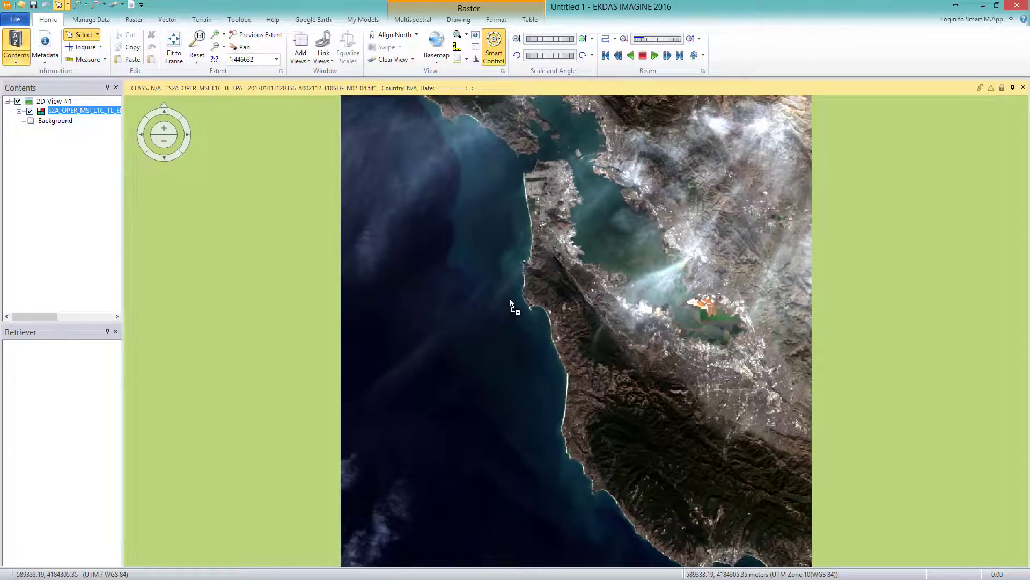
pyautogui.moveTo(510, 298); pyautogui.dragTo(510, 297)
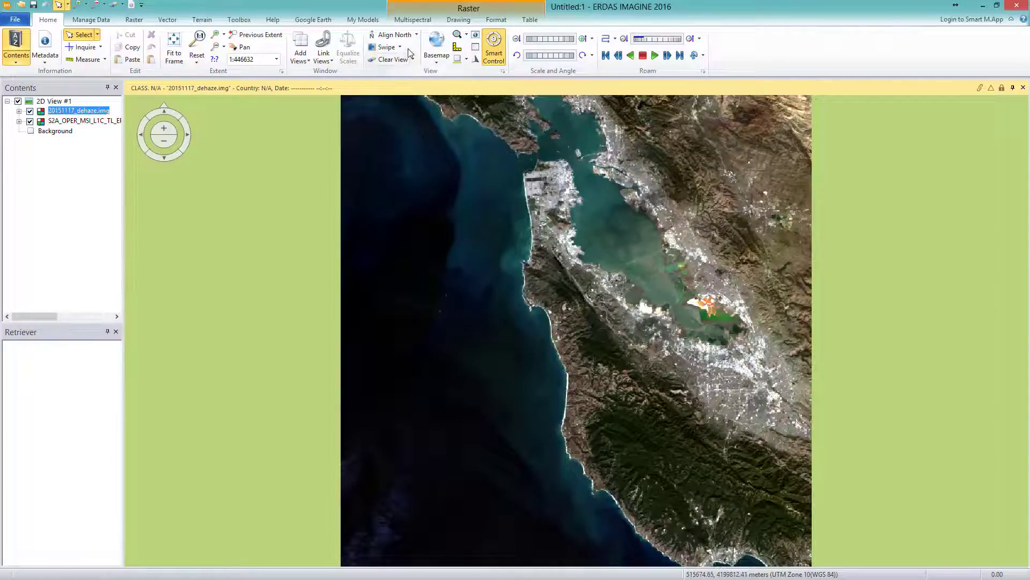
# Swipe the dehazed layer against the original hazy scene, shifting the swipe boundary.
pyautogui.click(387, 47)
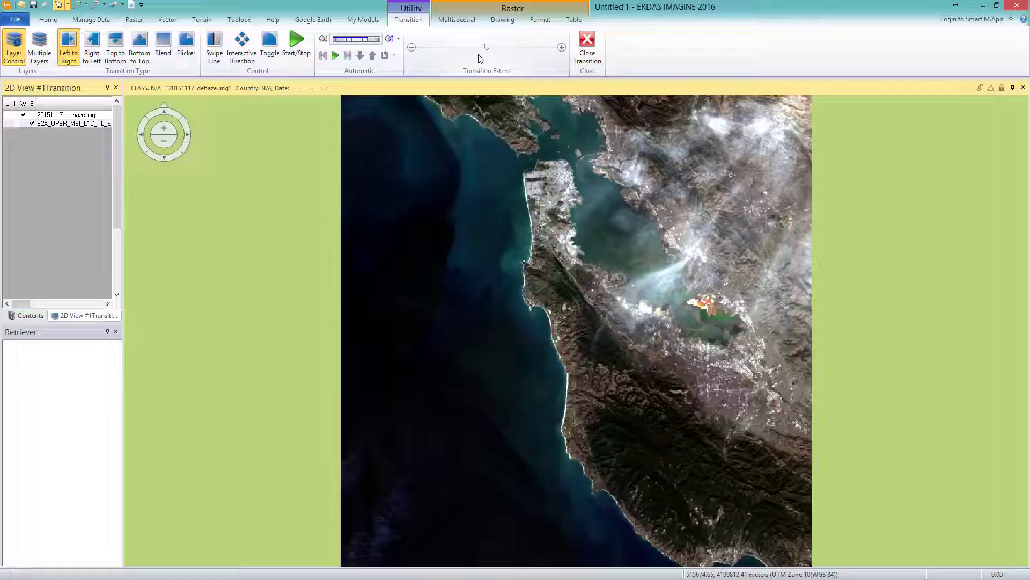
pyautogui.moveTo(488, 48); pyautogui.dragTo(529, 68)
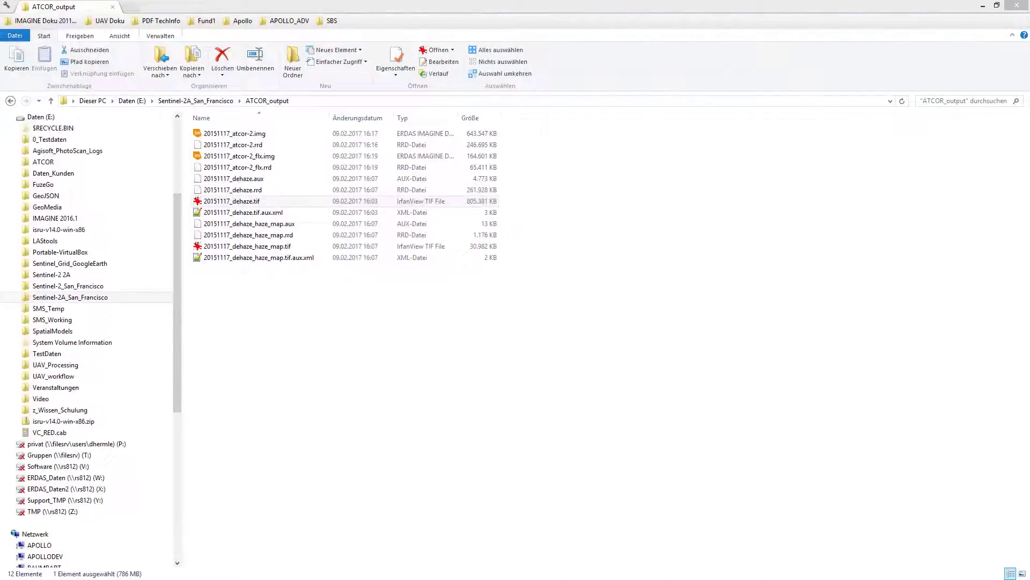
# Add 20151117_dehaze_haze_map.tif from Explorer as the top layer in the view.
pyautogui.click(266, 246)
pyautogui.click(267, 247)
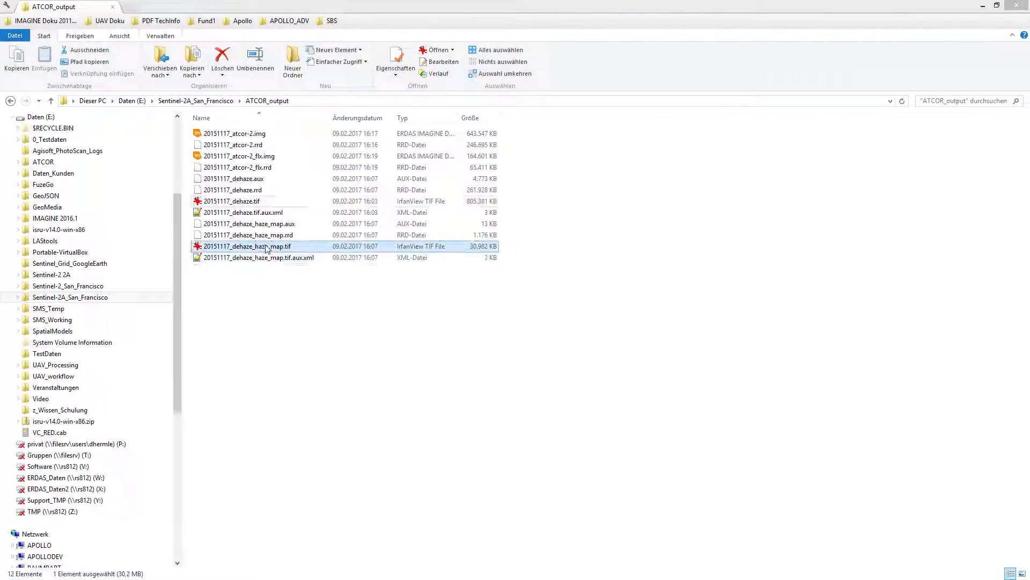
pyautogui.moveTo(266, 250); pyautogui.dragTo(69, 432)
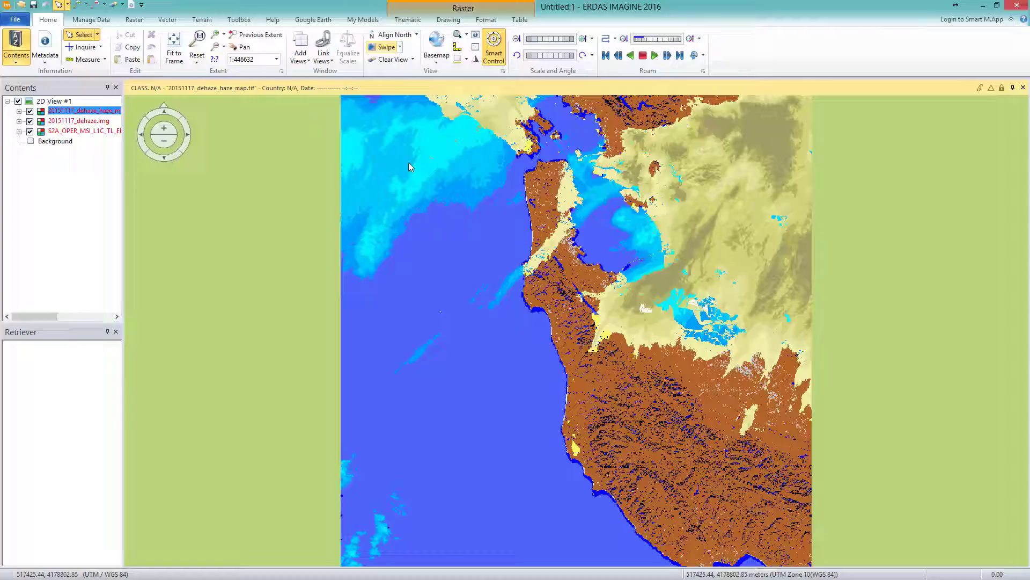
# Swipe the haze map across most of the scene against the dehazed image.
pyautogui.click(387, 50)
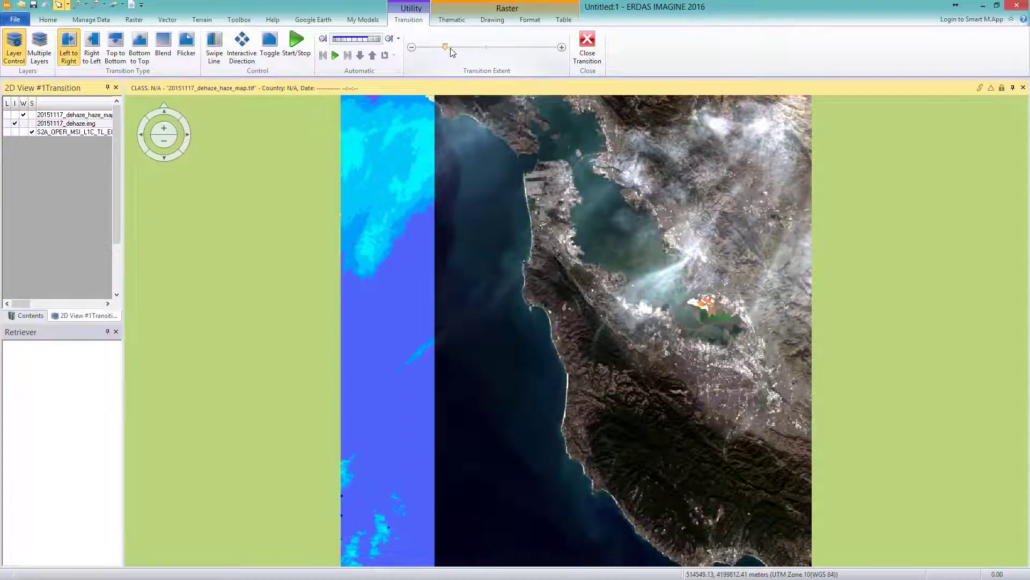
pyautogui.moveTo(439, 58); pyautogui.dragTo(528, 67)
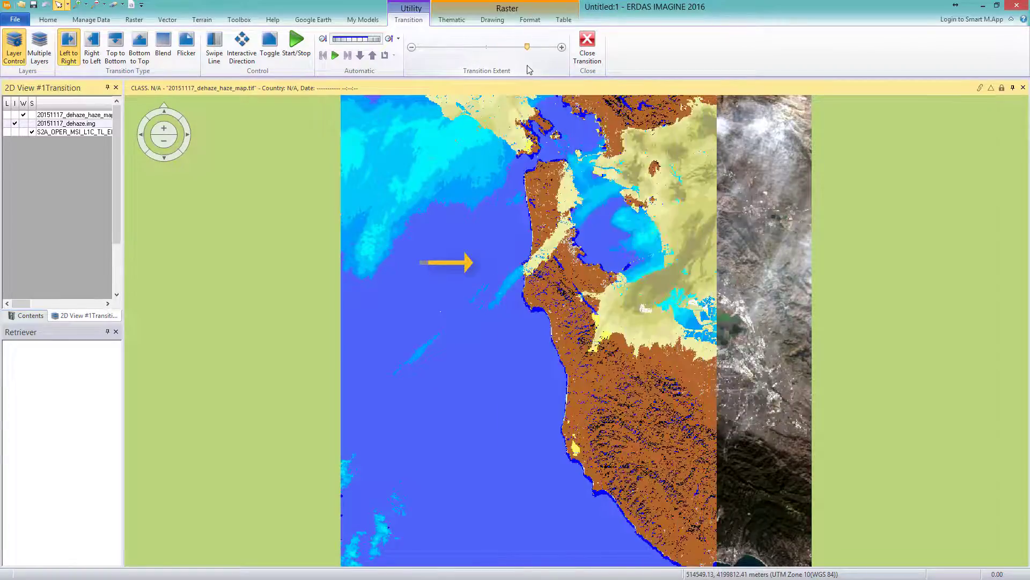
pyautogui.click(564, 22)
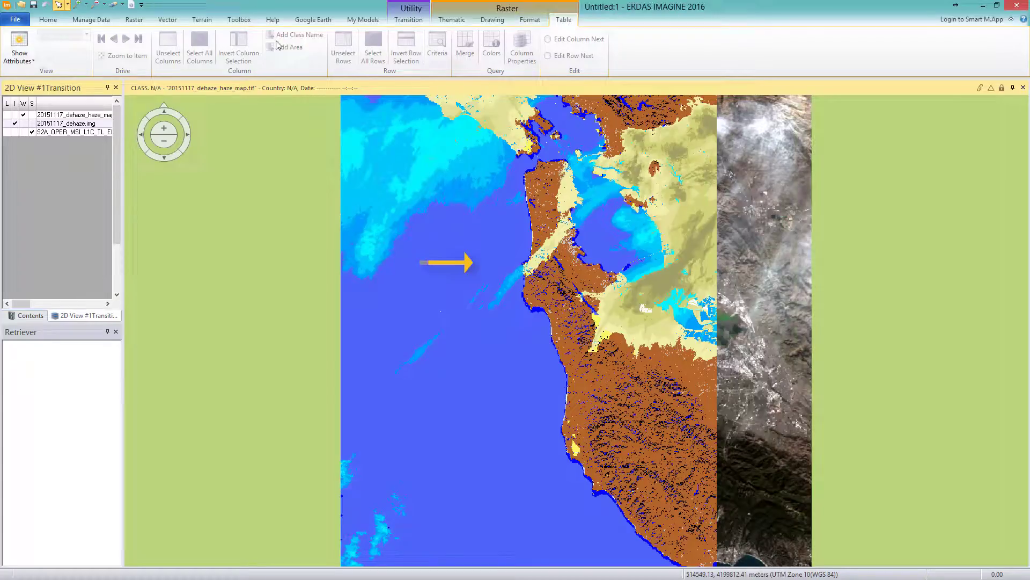
# Show the enlarged haze-map attribute table and select the cirrus-over-water, then cirrus-over-land classes.
pyautogui.click(20, 49)
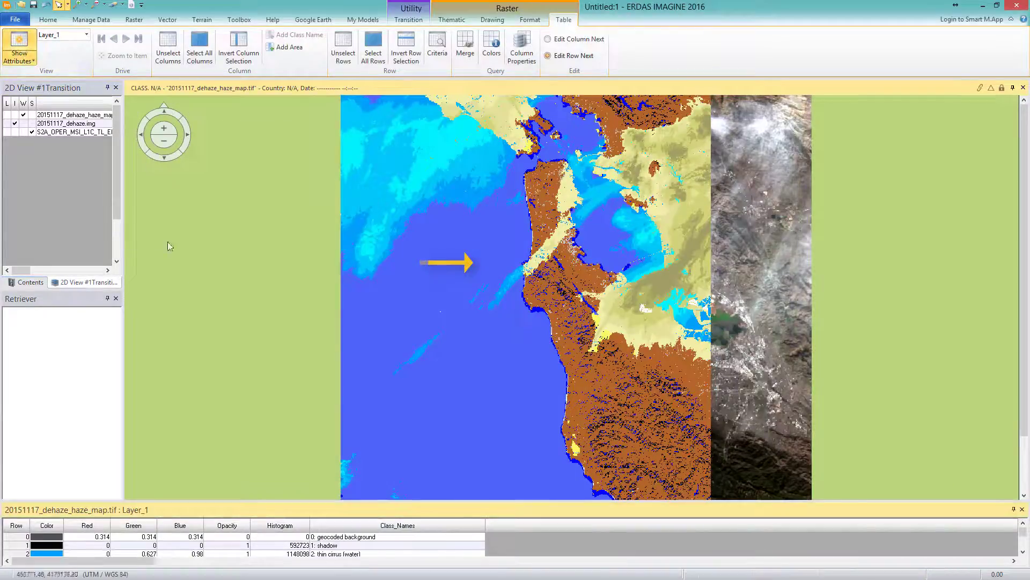
pyautogui.moveTo(282, 501); pyautogui.dragTo(302, 378)
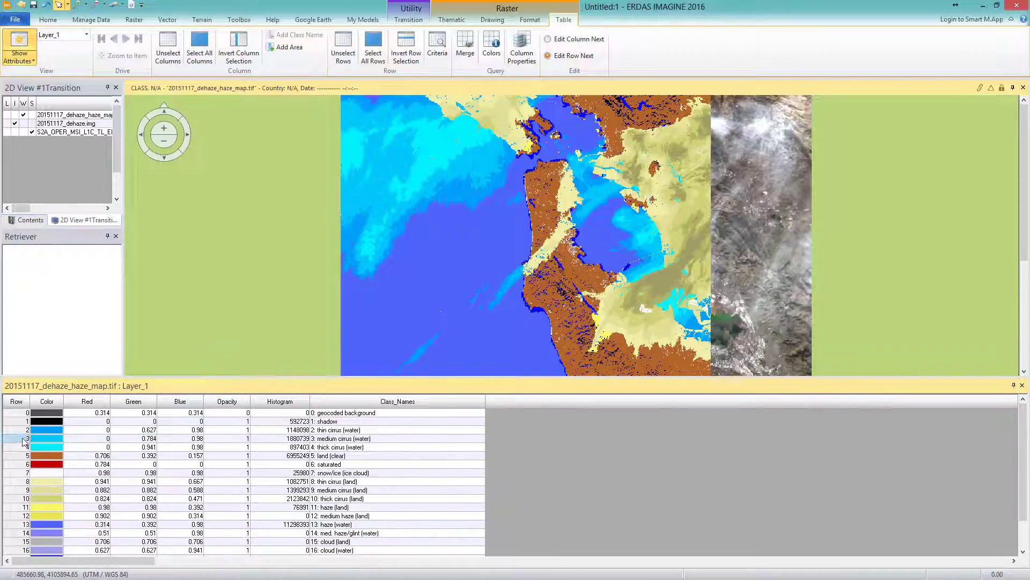
pyautogui.moveTo(22, 430); pyautogui.dragTo(22, 447)
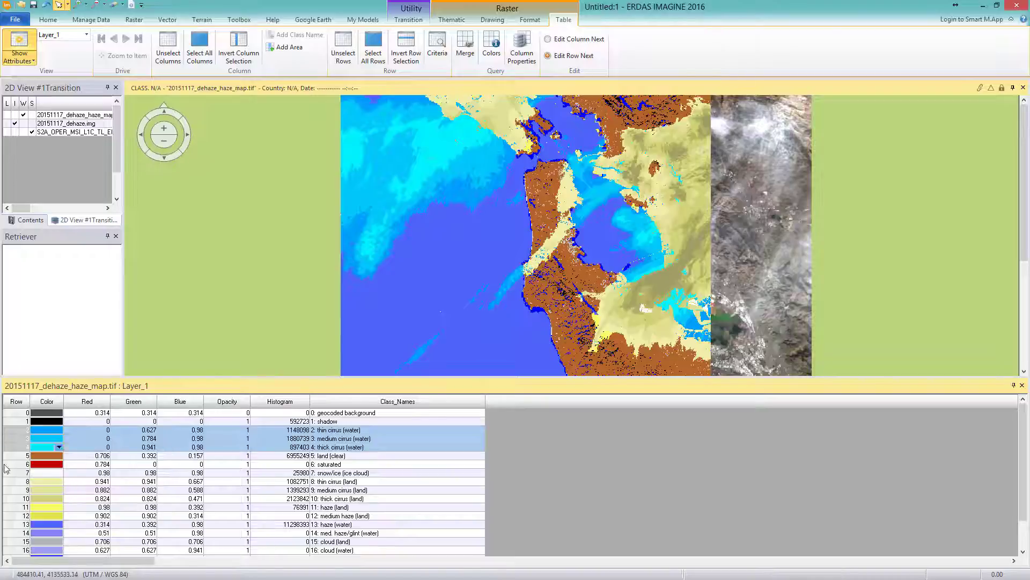
pyautogui.moveTo(14, 502); pyautogui.dragTo(23, 482)
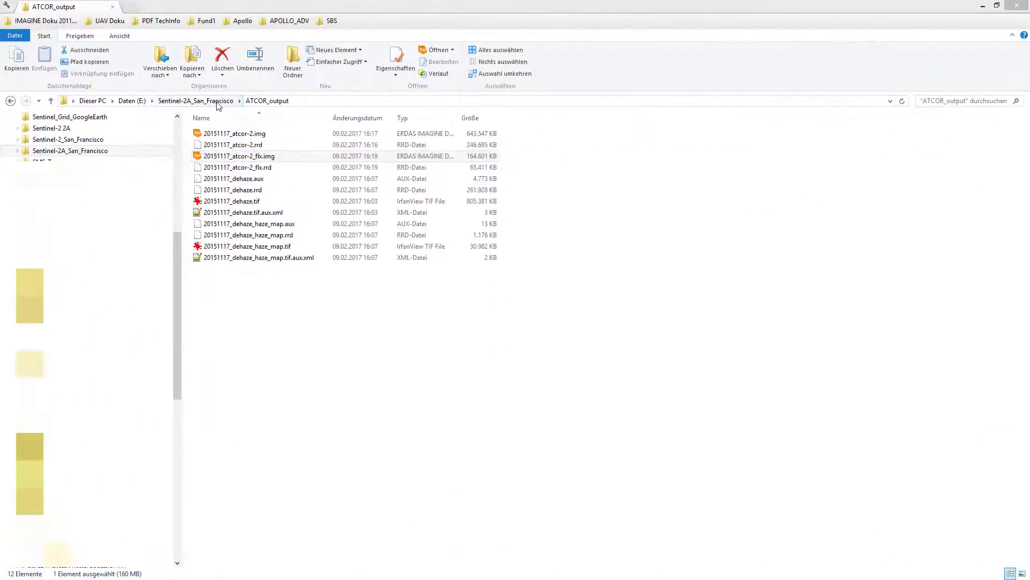
# Open the ATCOR_project .cal calibration file in Notepad++ to view its 13 band rows.
pyautogui.click(215, 101)
pyautogui.doubleClick(240, 148)
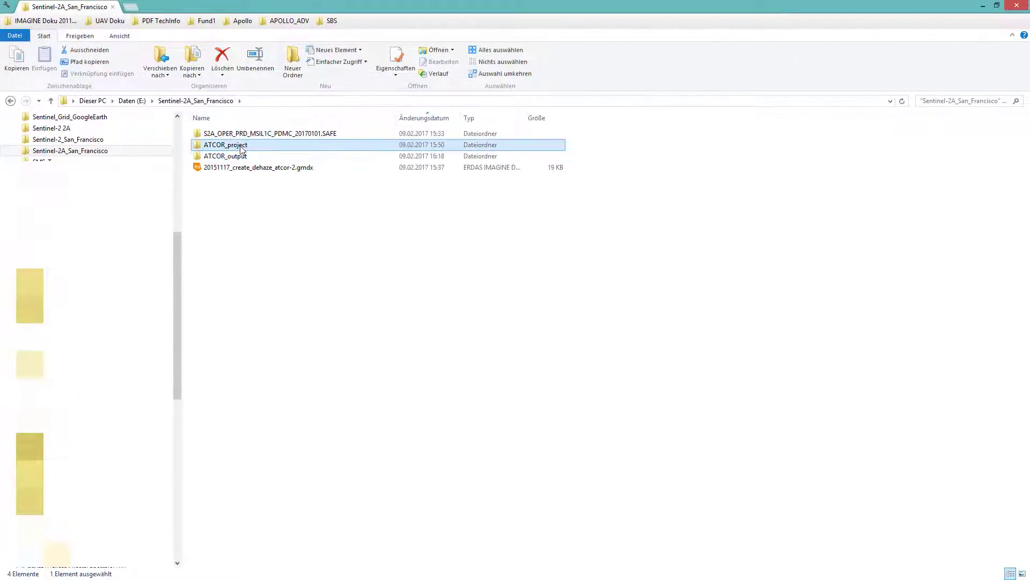
pyautogui.click(346, 158)
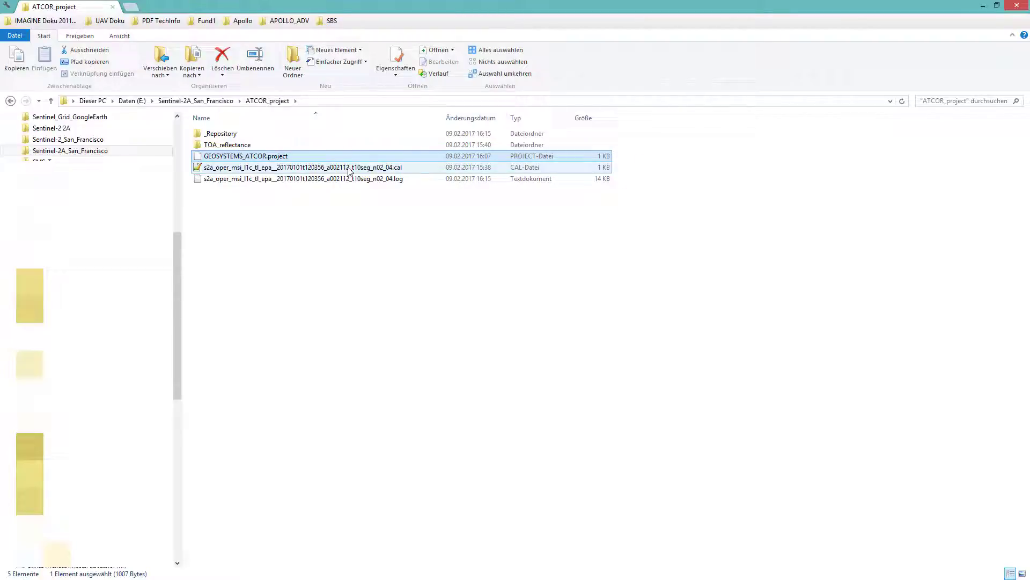
pyautogui.click(350, 169)
pyautogui.rightClick(350, 170)
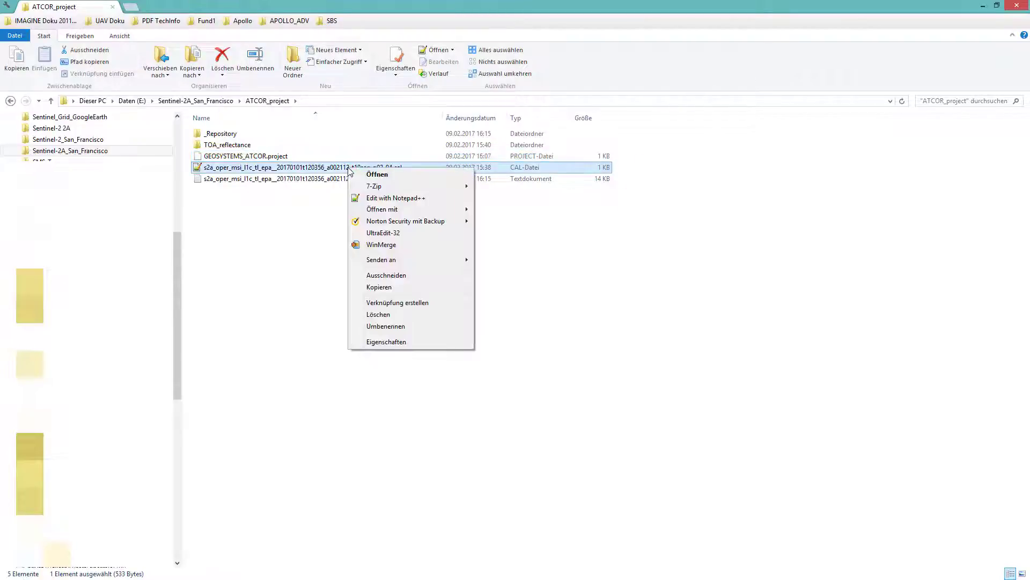
pyautogui.click(383, 199)
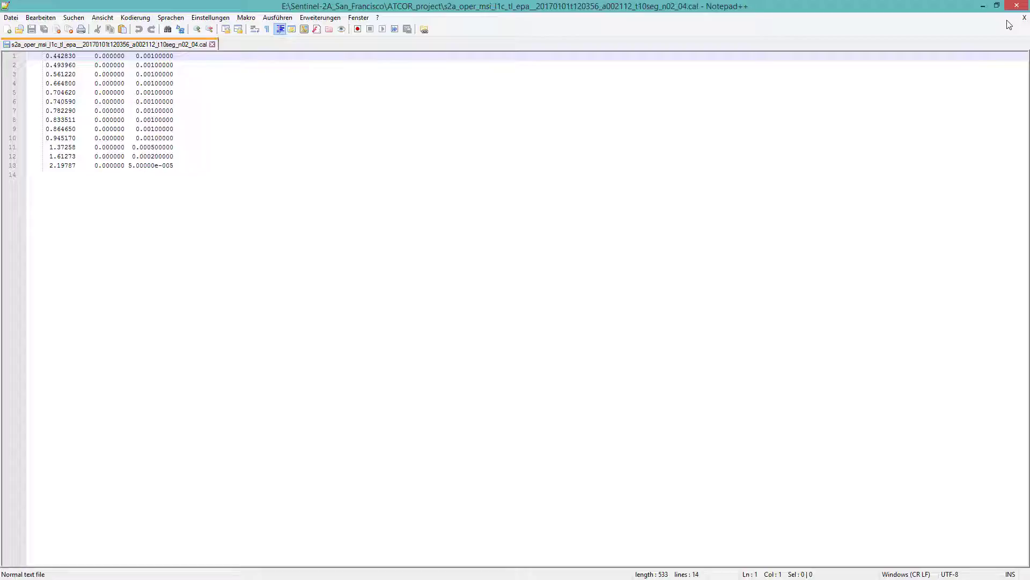
# Open the ATCOR .log file in Notepad++ and scroll down to its 'successful' status line.
pyautogui.click(1018, 5)
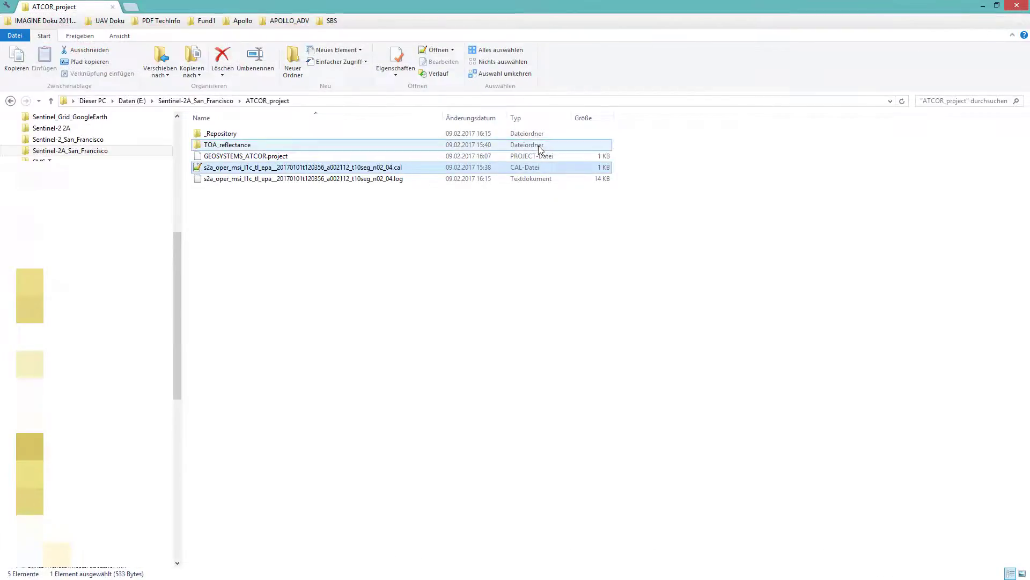
pyautogui.click(390, 180)
pyautogui.rightClick(390, 180)
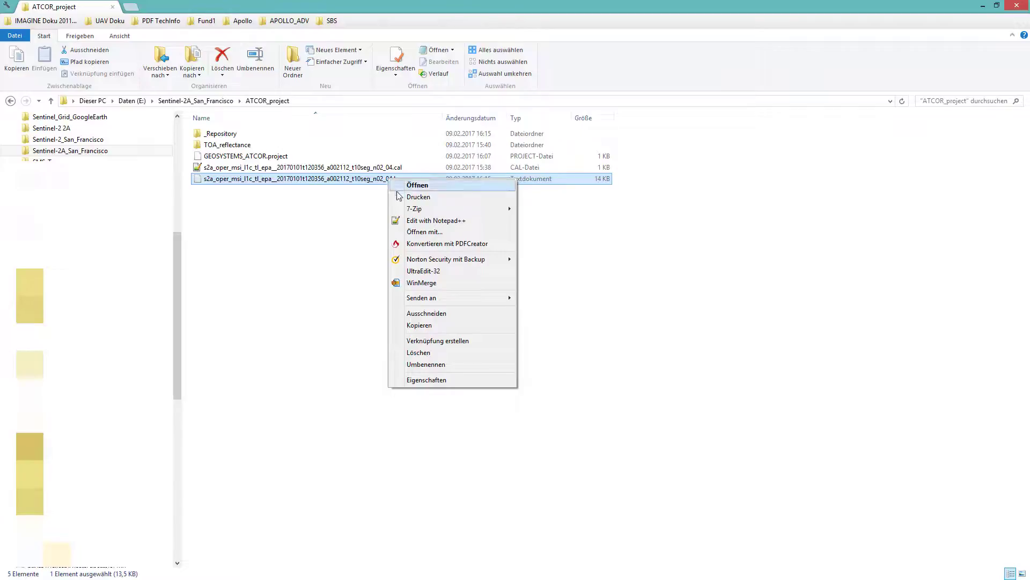
pyautogui.click(419, 221)
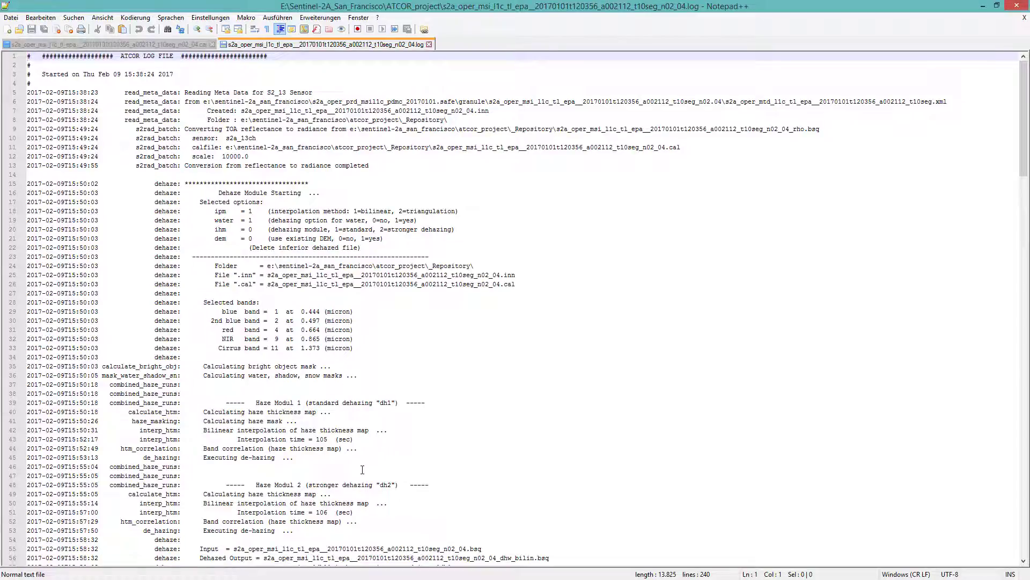
pyautogui.scroll(-7, 362, 469)
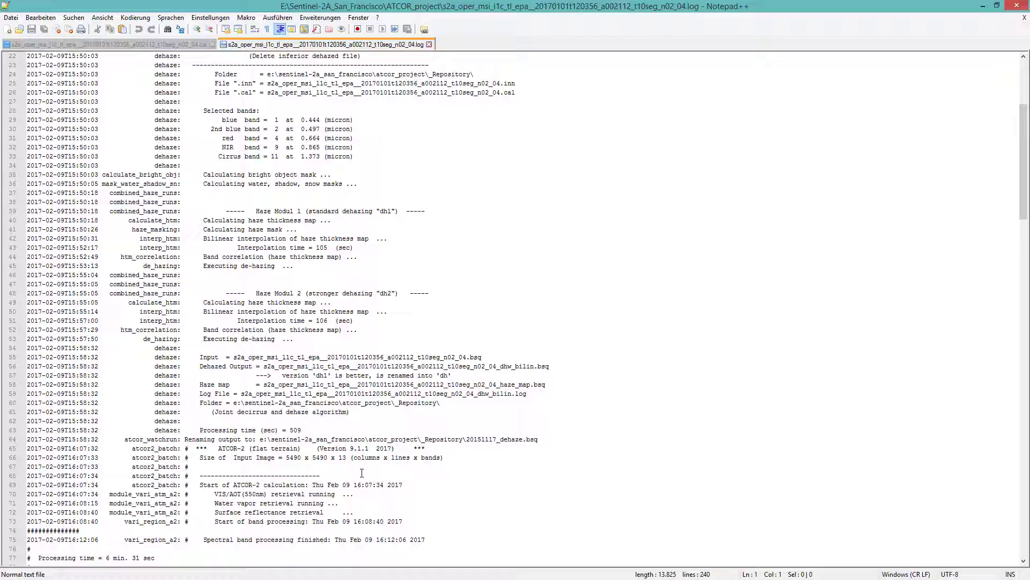
pyautogui.scroll(-5, 362, 472)
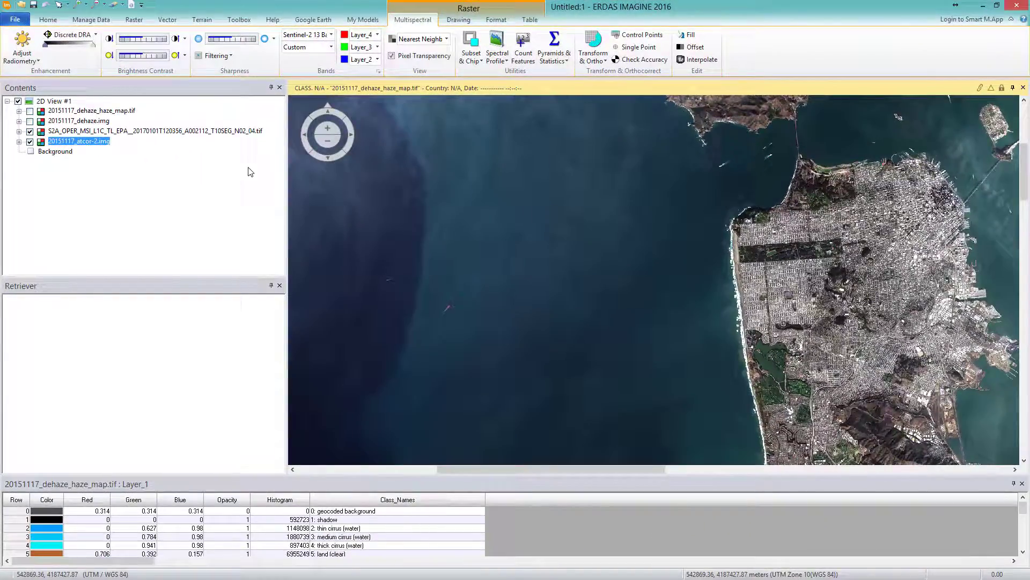
# Show the Session Log via File > Session, enlarge its panel, and scroll back through entries.
pyautogui.click(15, 19)
pyautogui.click(38, 200)
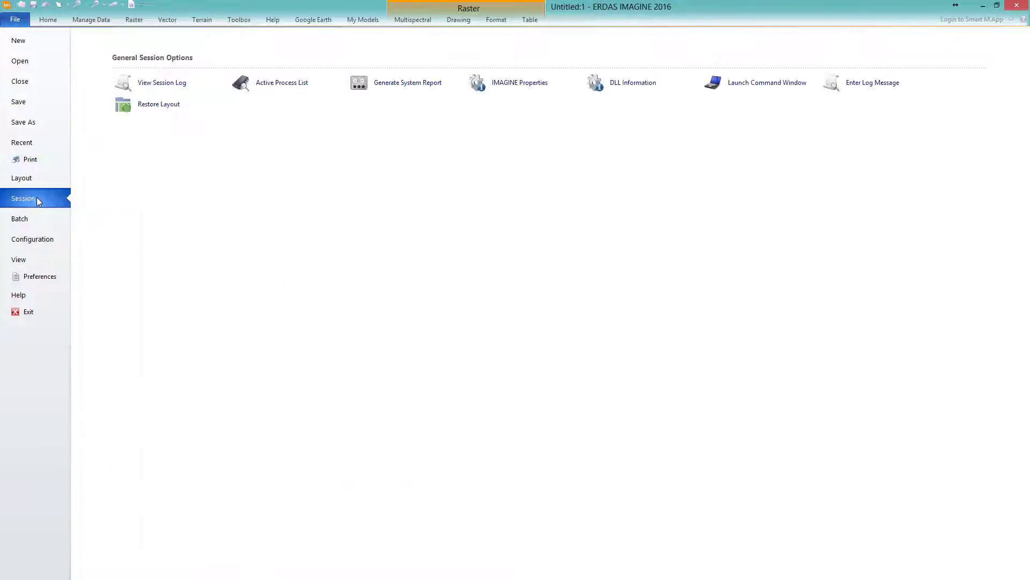
pyautogui.click(141, 83)
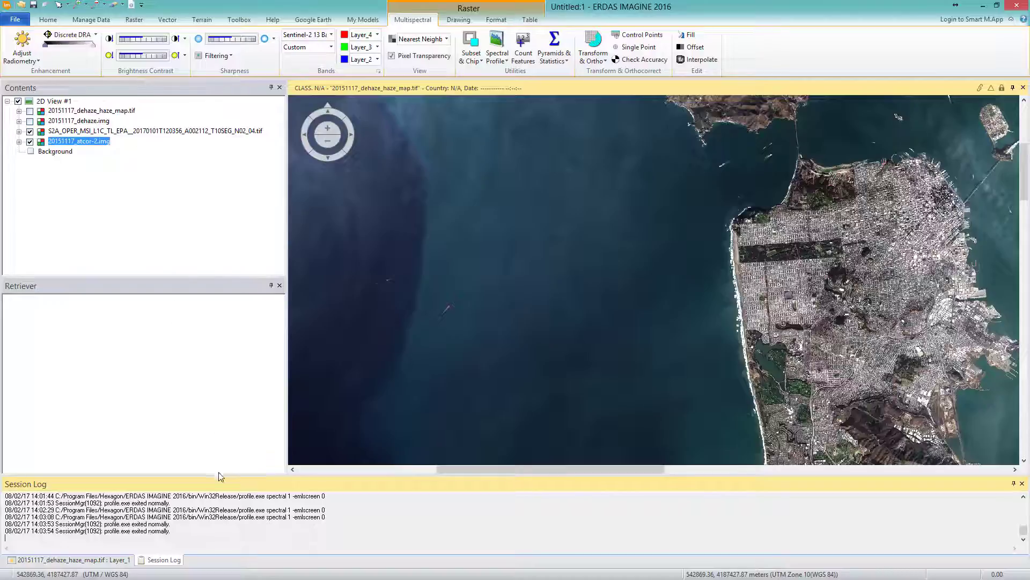
pyautogui.moveTo(220, 476); pyautogui.dragTo(292, 174)
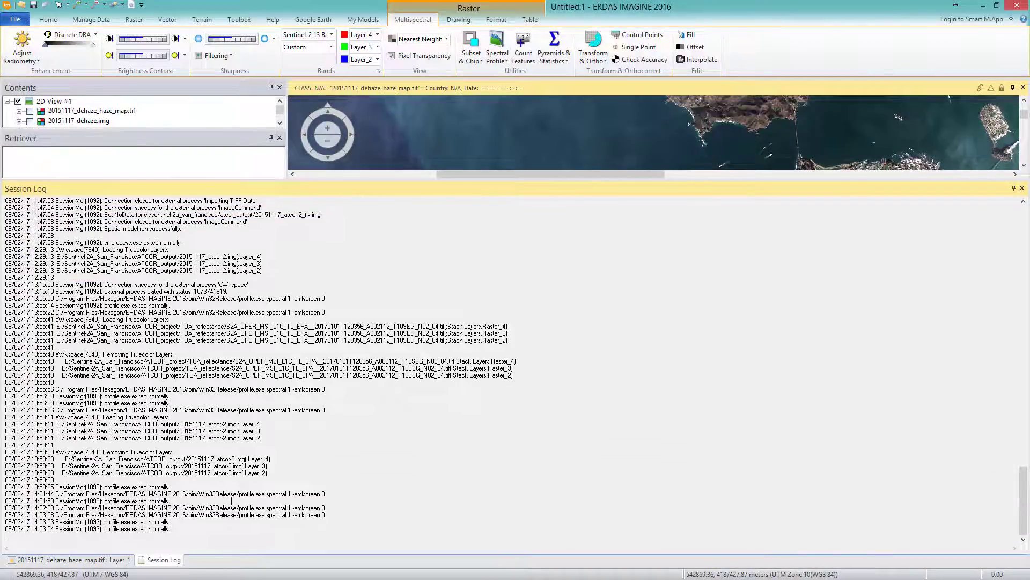
pyautogui.scroll(10, 287, 410)
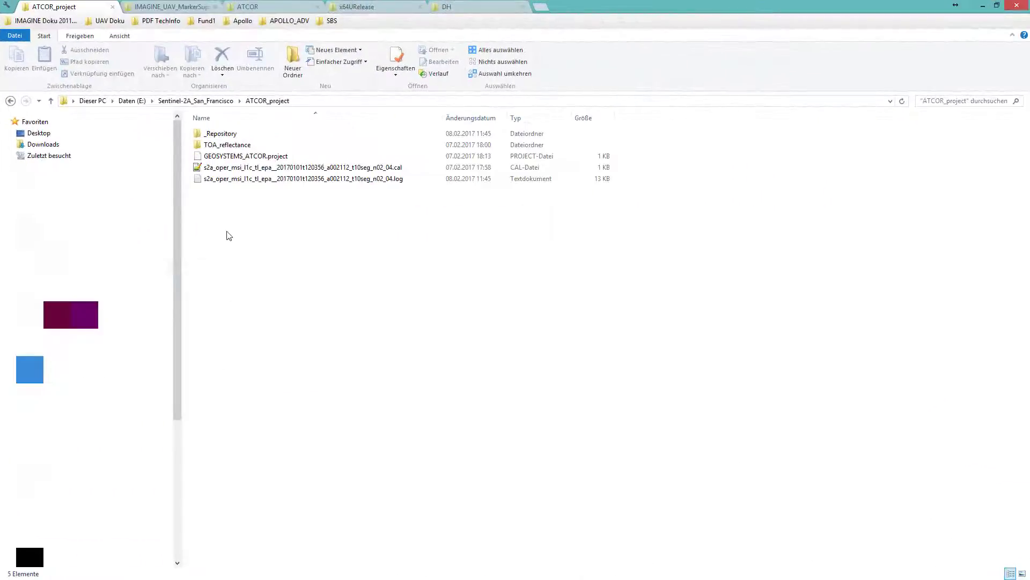
# Drag 20151117_atcor-2.img from the ATCOR_output folder in Explorer into the ERDAS 2D View.
pyautogui.click(195, 101)
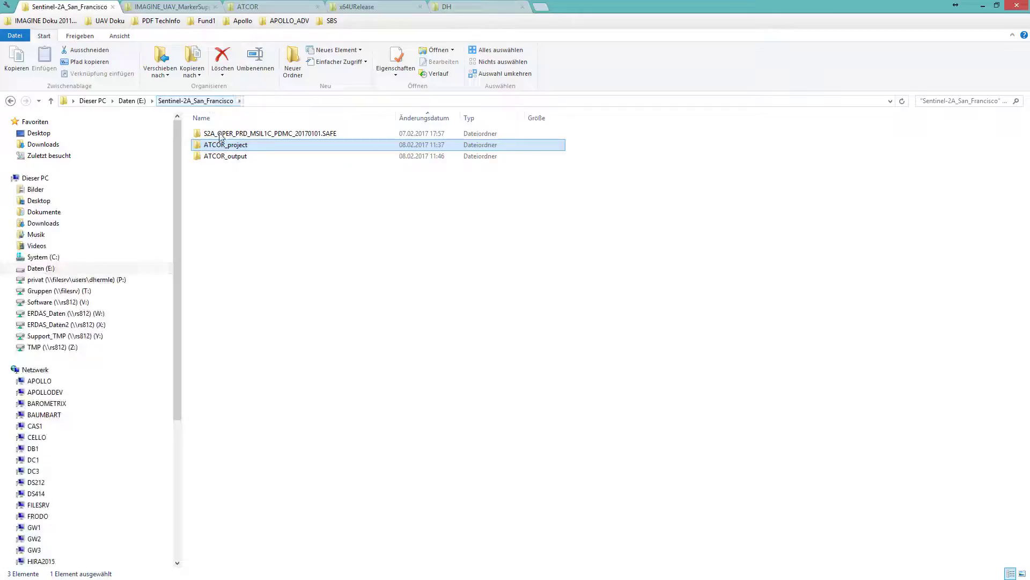
pyautogui.doubleClick(226, 156)
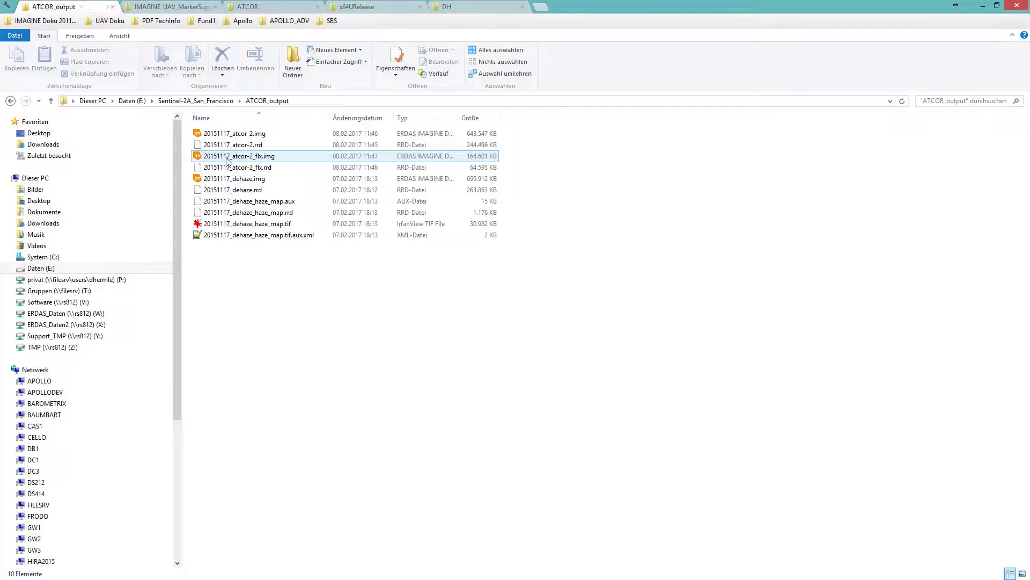
pyautogui.click(227, 159)
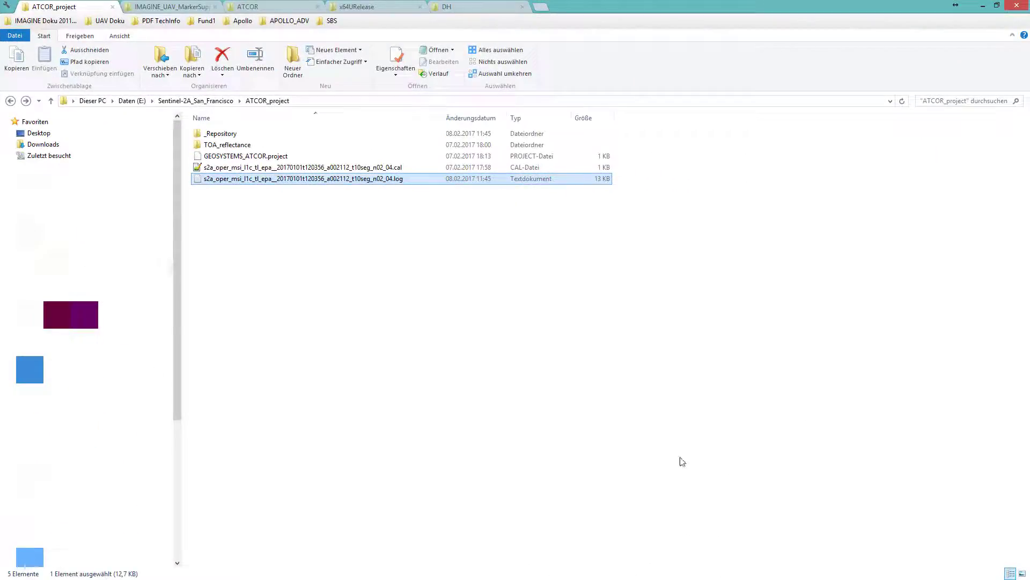
pyautogui.click(218, 104)
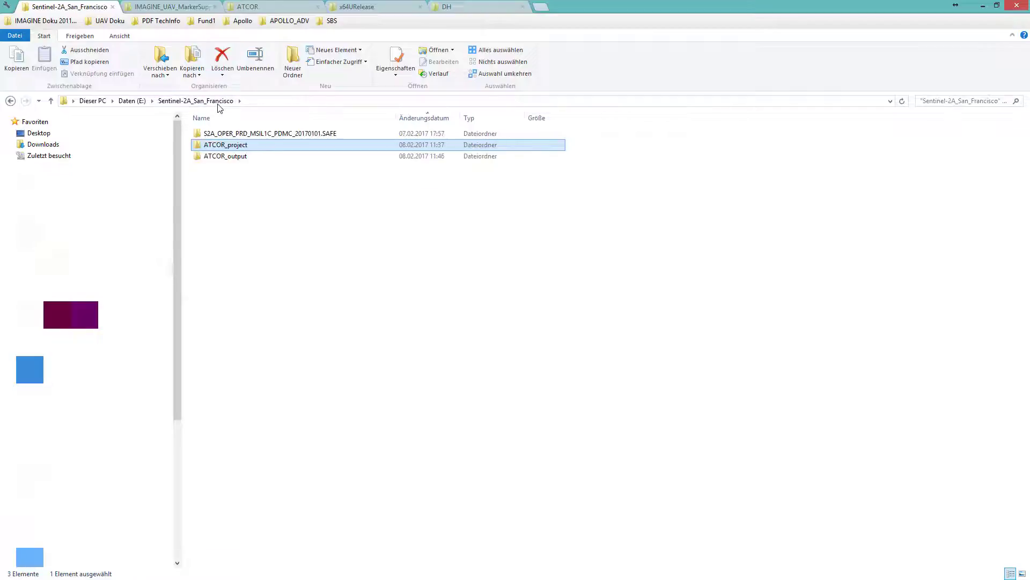
pyautogui.doubleClick(226, 157)
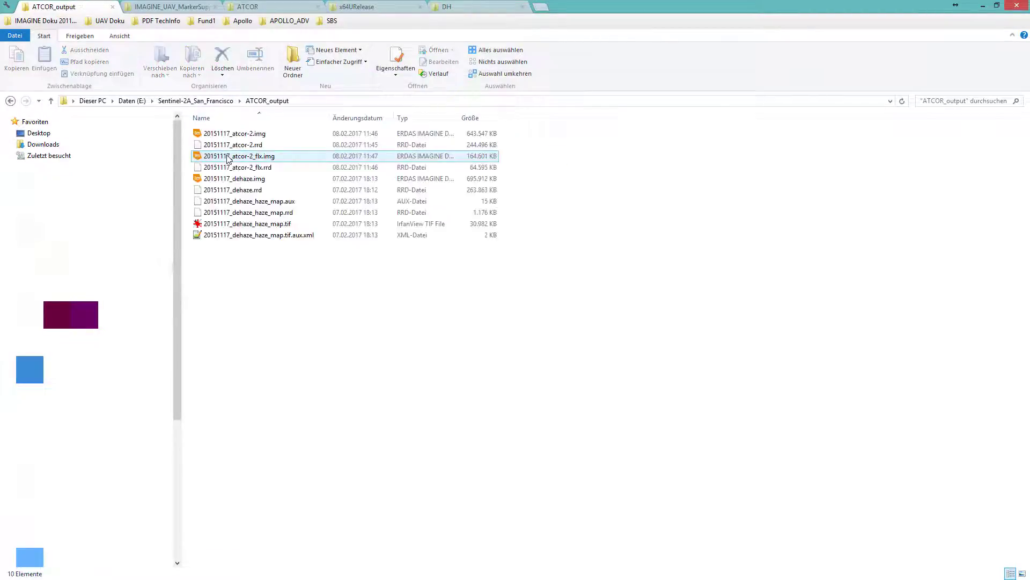
pyautogui.moveTo(235, 134); pyautogui.dragTo(369, 363)
# Finish loading 20151117_atcor-2.img and hide the haze_map and dehaze layers.
pyautogui.moveTo(464, 288); pyautogui.dragTo(464, 288)
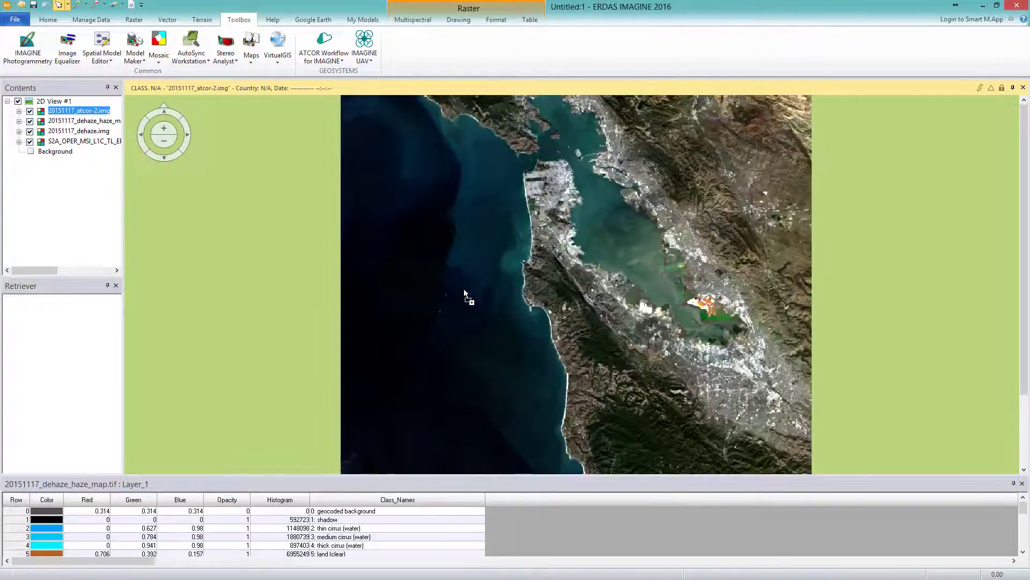
pyautogui.click(30, 122)
pyautogui.click(30, 131)
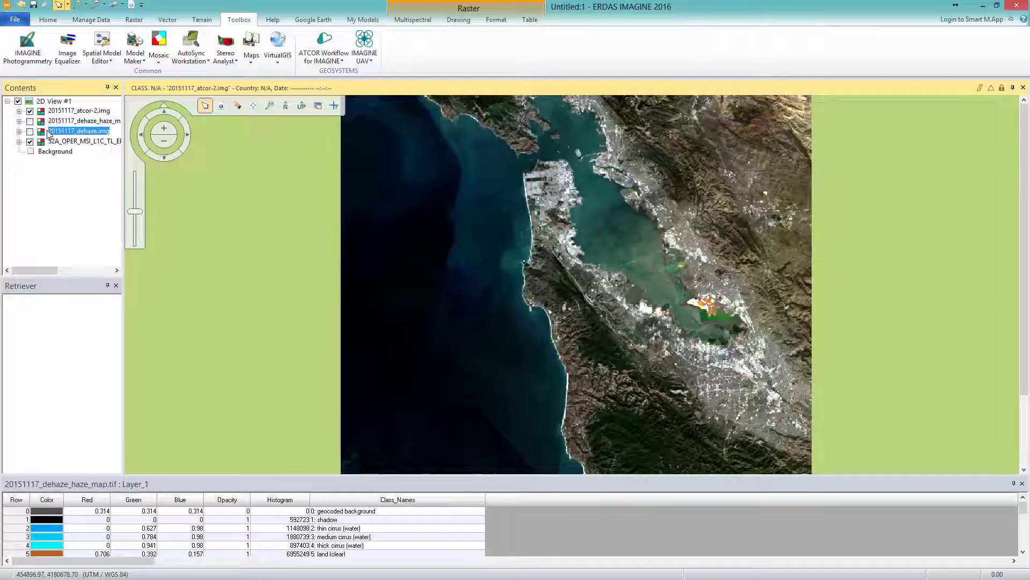
# Swipe-compare the hazy original across the scene, then start a pixel inquiry.
pyautogui.click(48, 19)
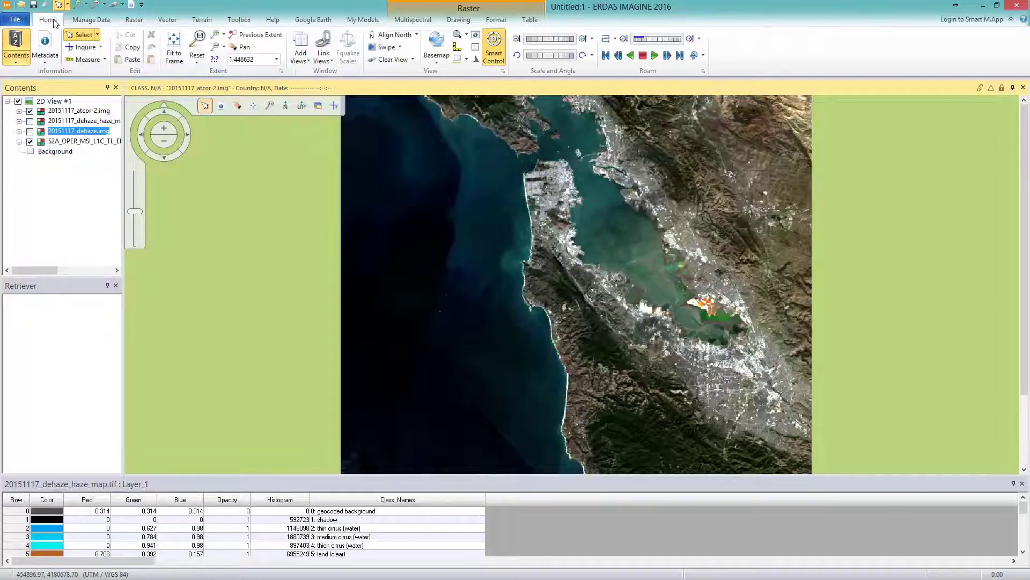
pyautogui.click(384, 47)
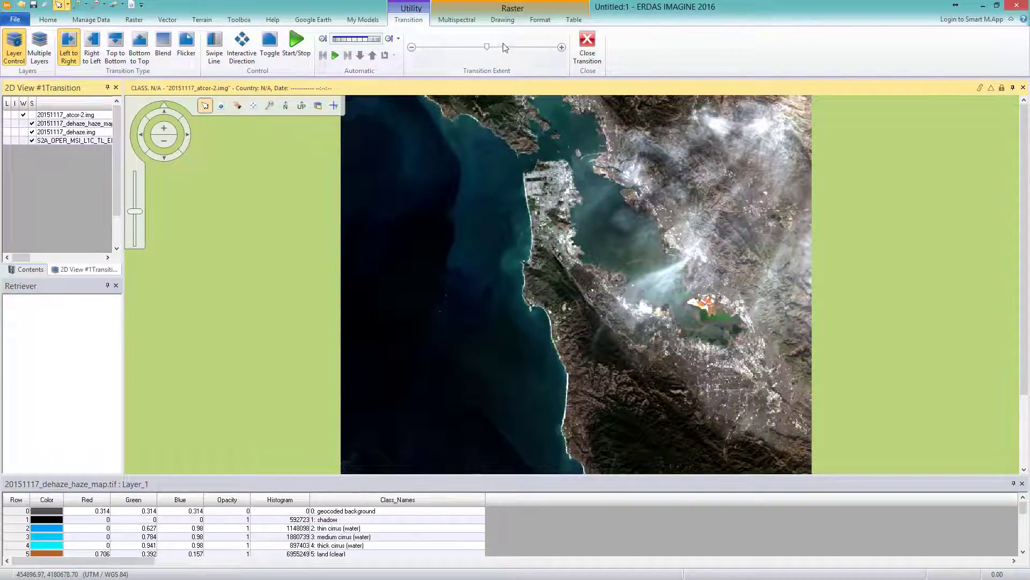
pyautogui.moveTo(488, 48); pyautogui.dragTo(558, 108)
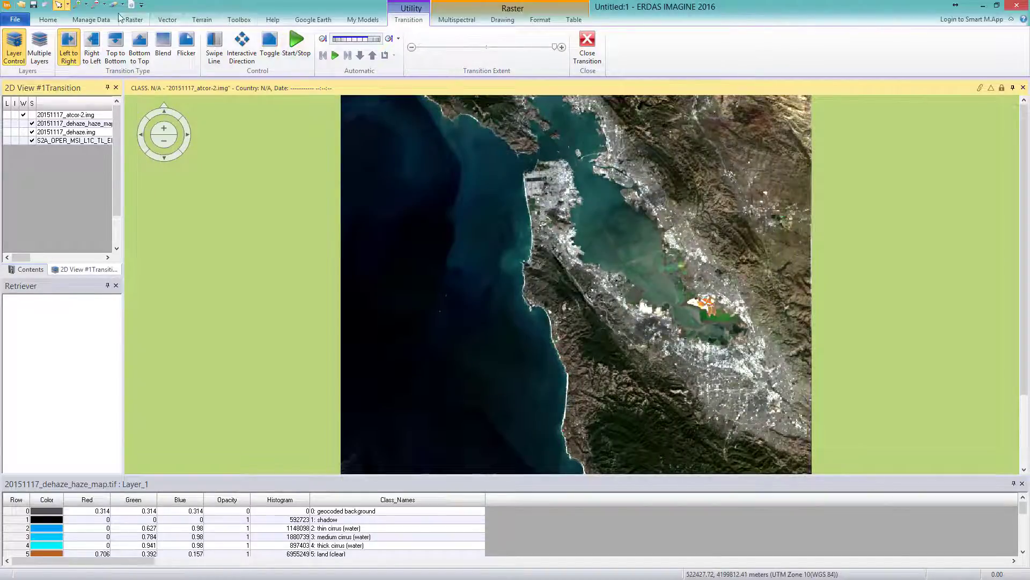
pyautogui.click(49, 20)
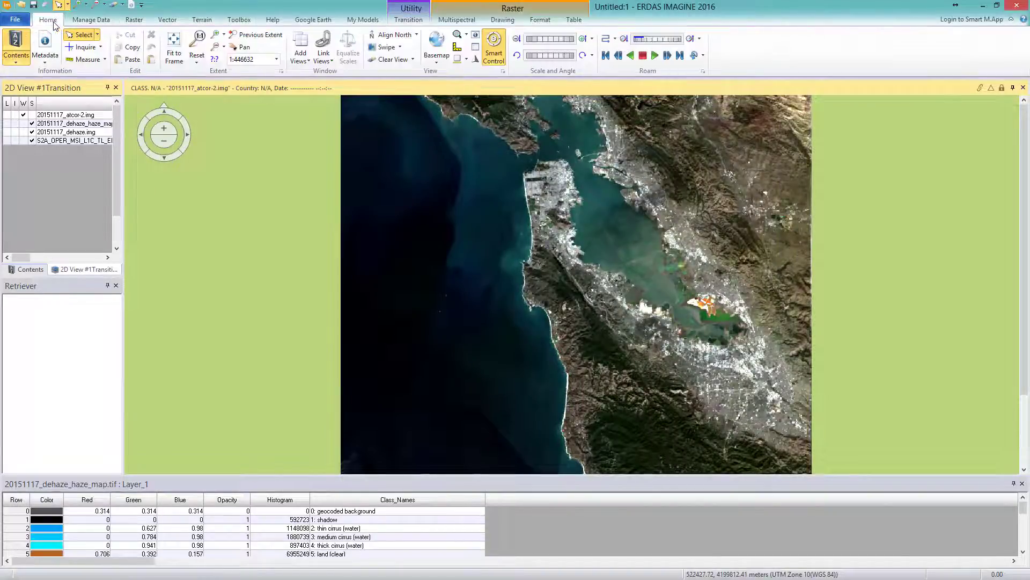
pyautogui.click(82, 47)
# Inquire 20151117_atcor-2.img, showing all eight band values at map location 569073.96, 4186306.26.
pyautogui.moveTo(86, 88); pyautogui.dragTo(126, 412)
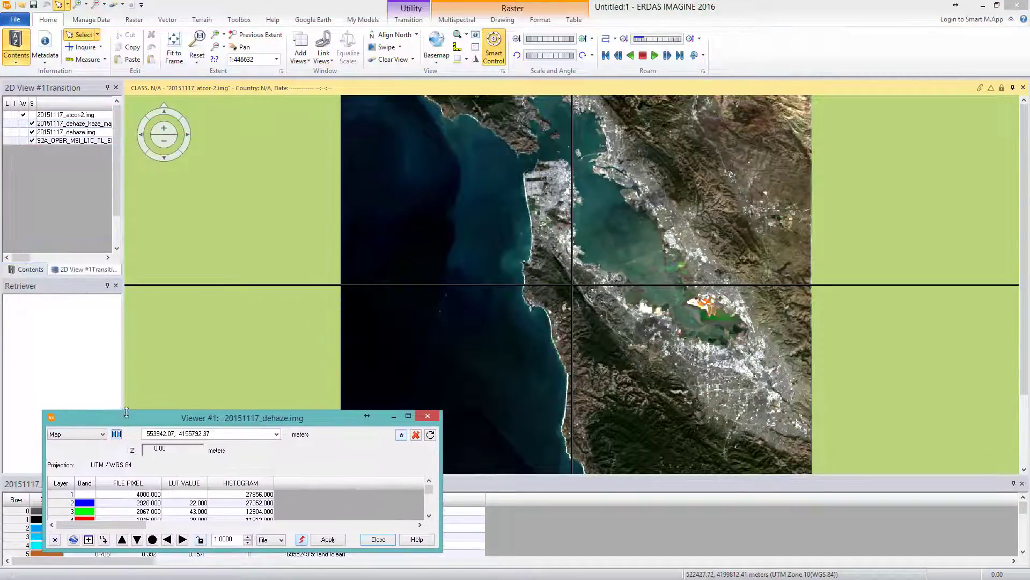
pyautogui.click(34, 270)
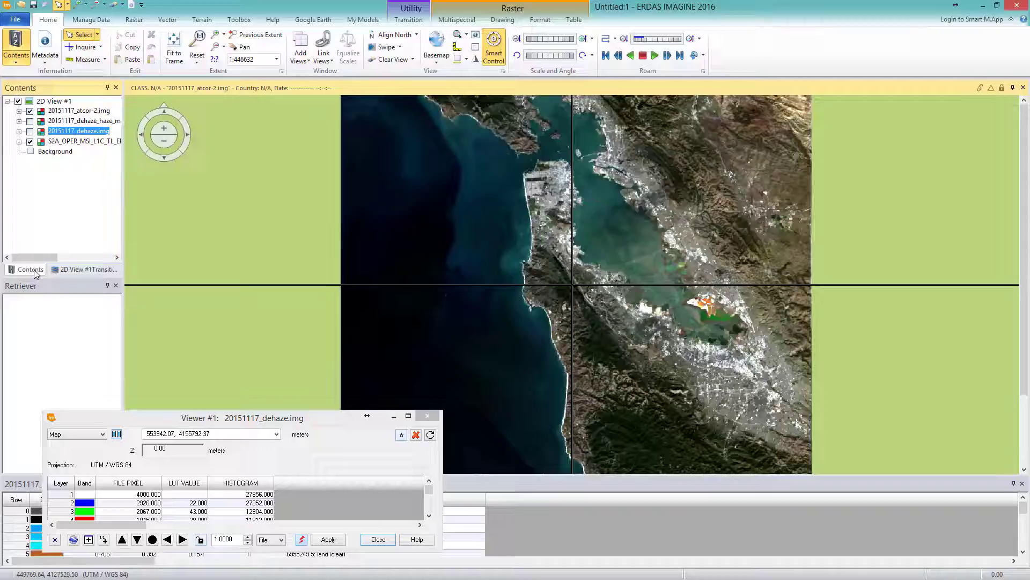
pyautogui.click(83, 112)
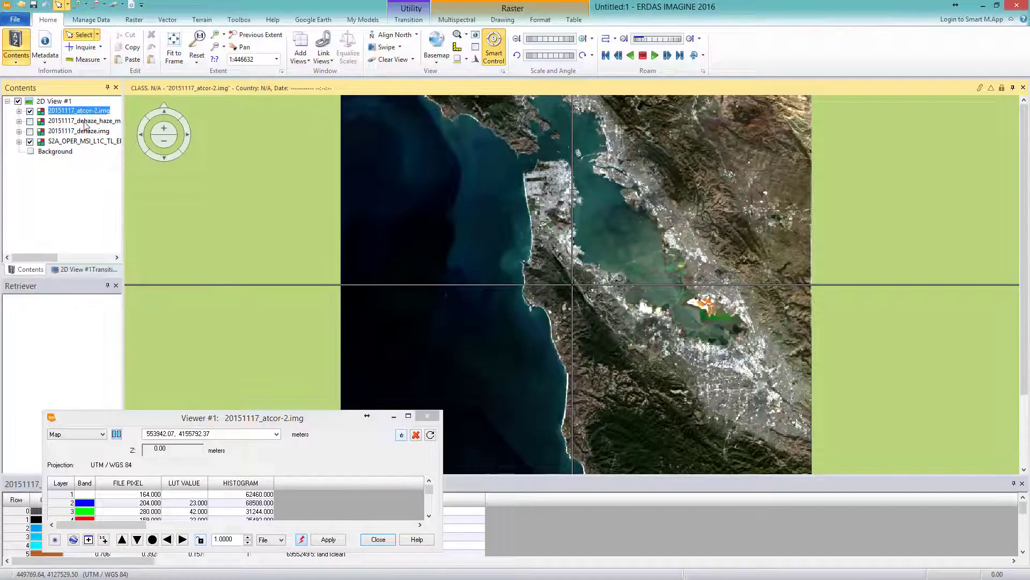
pyautogui.moveTo(224, 415); pyautogui.dragTo(228, 282)
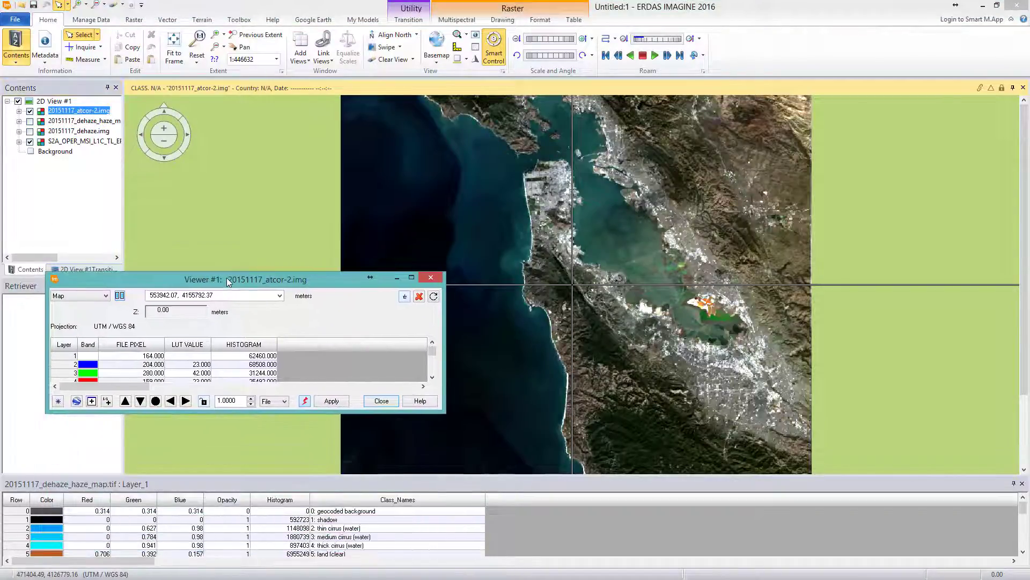
pyautogui.moveTo(364, 413); pyautogui.dragTo(364, 450)
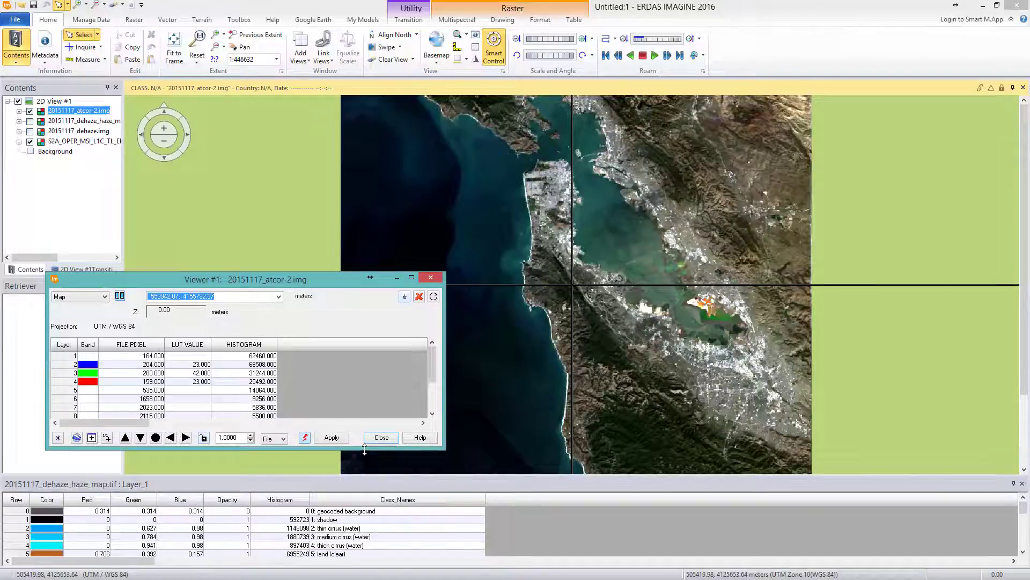
pyautogui.click(572, 289)
pyautogui.moveTo(572, 288); pyautogui.dragTo(637, 154)
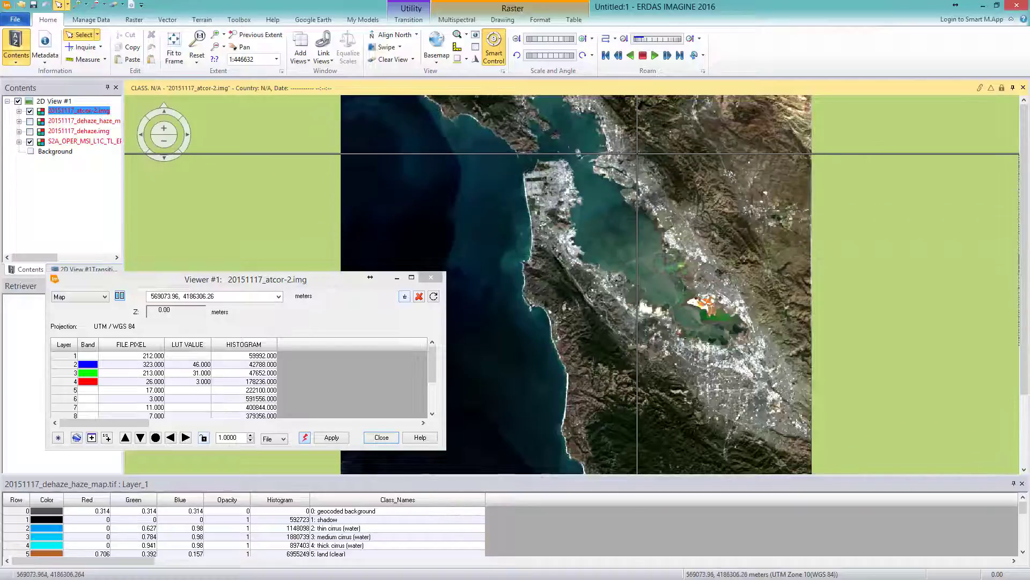
# Close the pixel inquiry and zoom in on San Francisco's west coast.
pyautogui.click(433, 279)
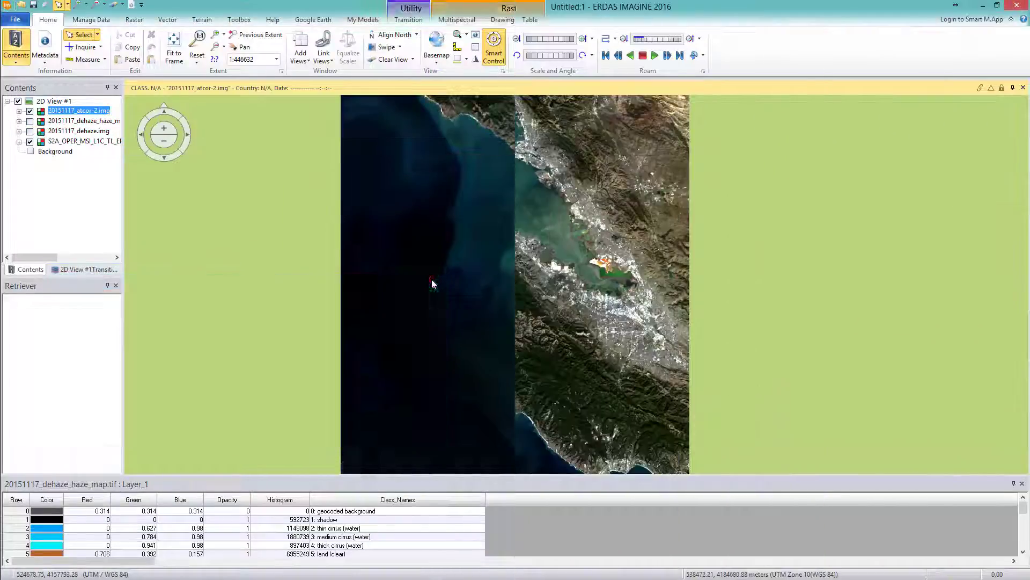
pyautogui.scroll(-1, 403, 264)
pyautogui.click(78, 4)
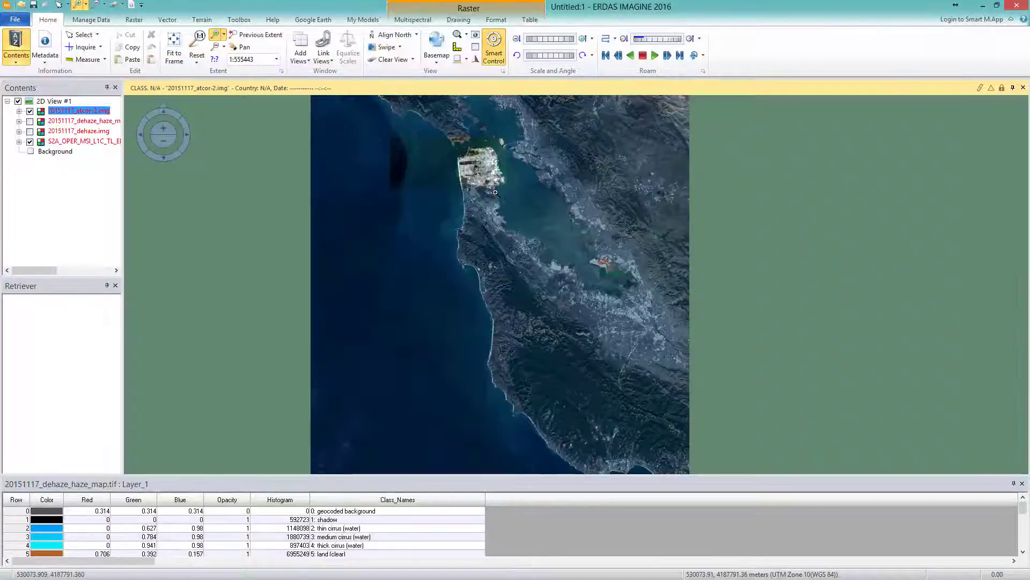
pyautogui.moveTo(460, 138); pyautogui.dragTo(531, 205)
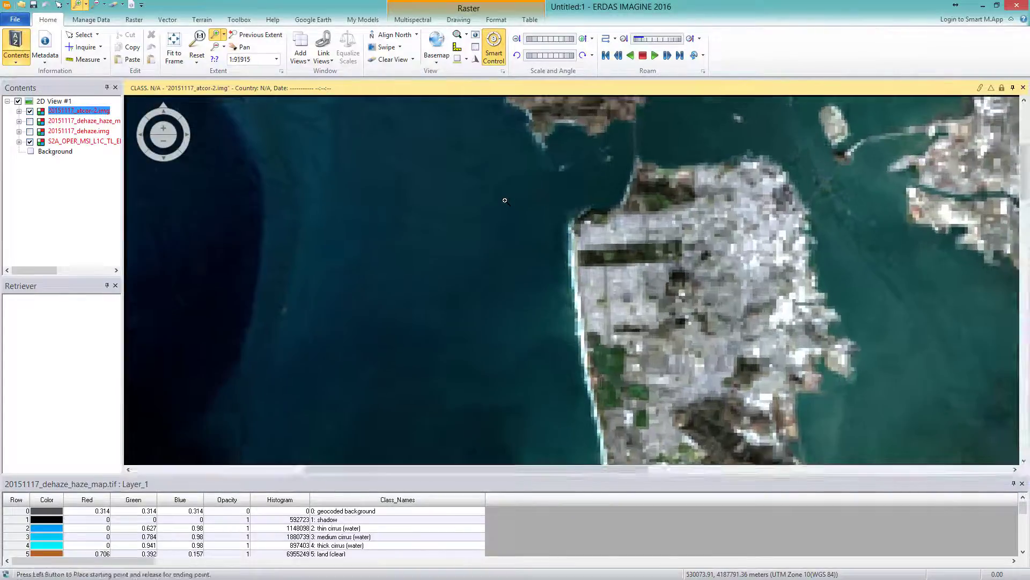
# Plot the original Sentinel-2 image's spectral profile at a city point.
pyautogui.click(411, 21)
pyautogui.click(496, 57)
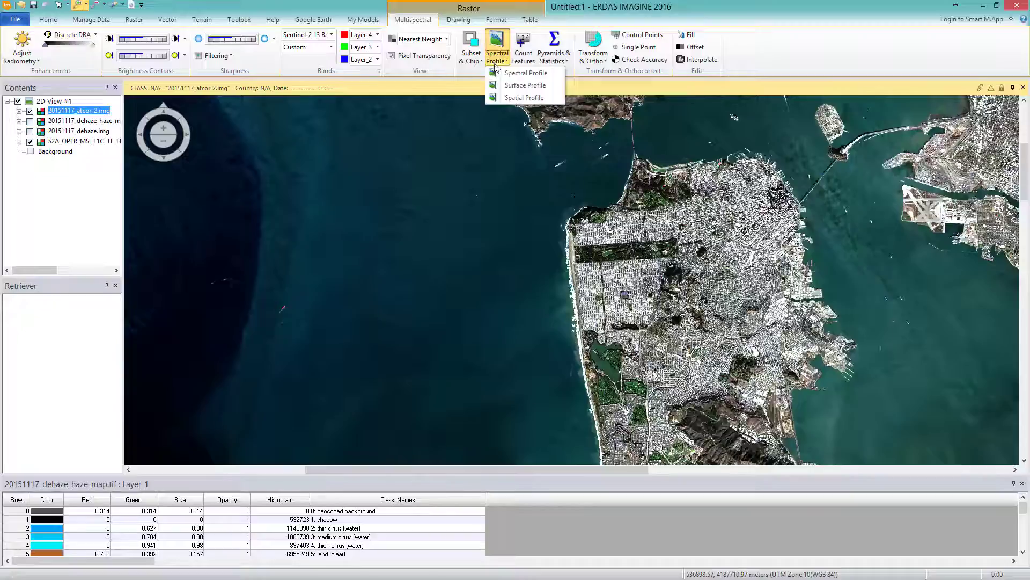
pyautogui.click(510, 81)
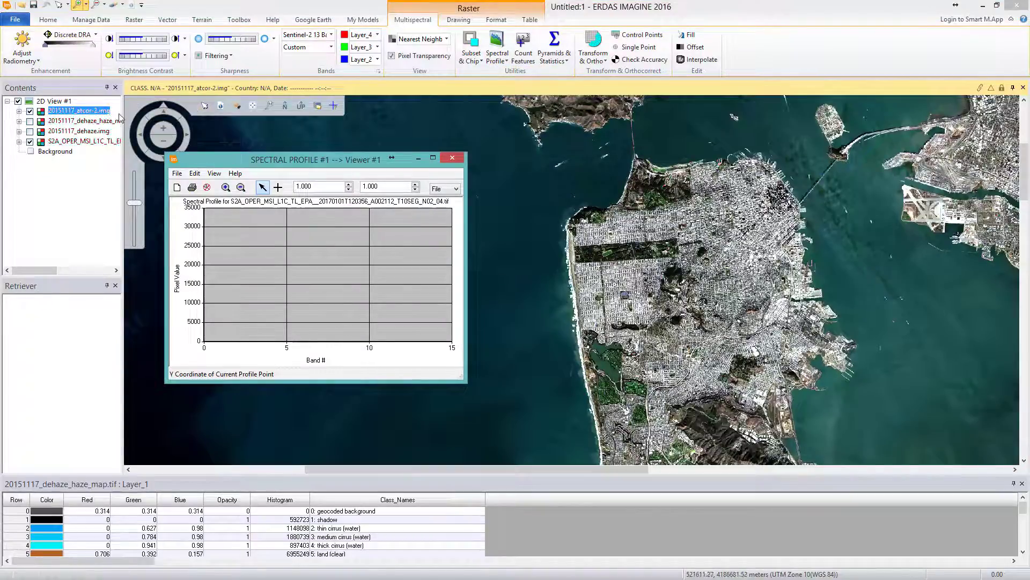
pyautogui.moveTo(120, 115); pyautogui.dragTo(287, 110)
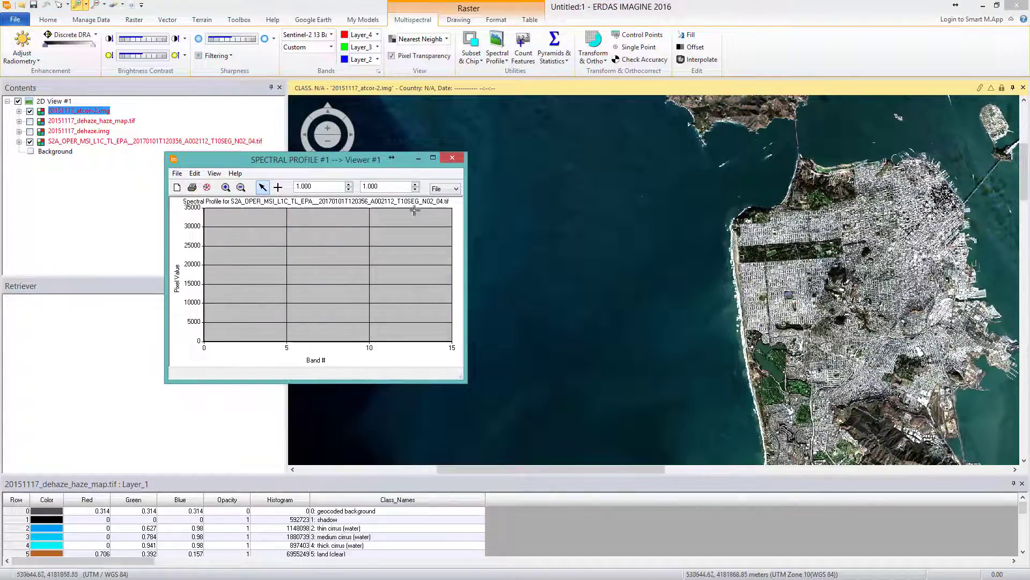
pyautogui.click(278, 187)
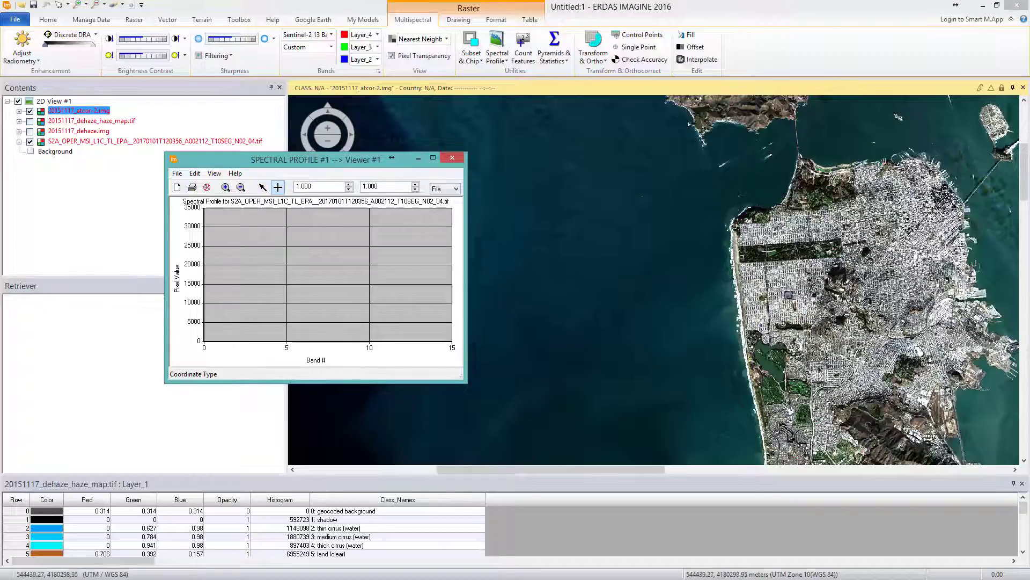
pyautogui.click(768, 252)
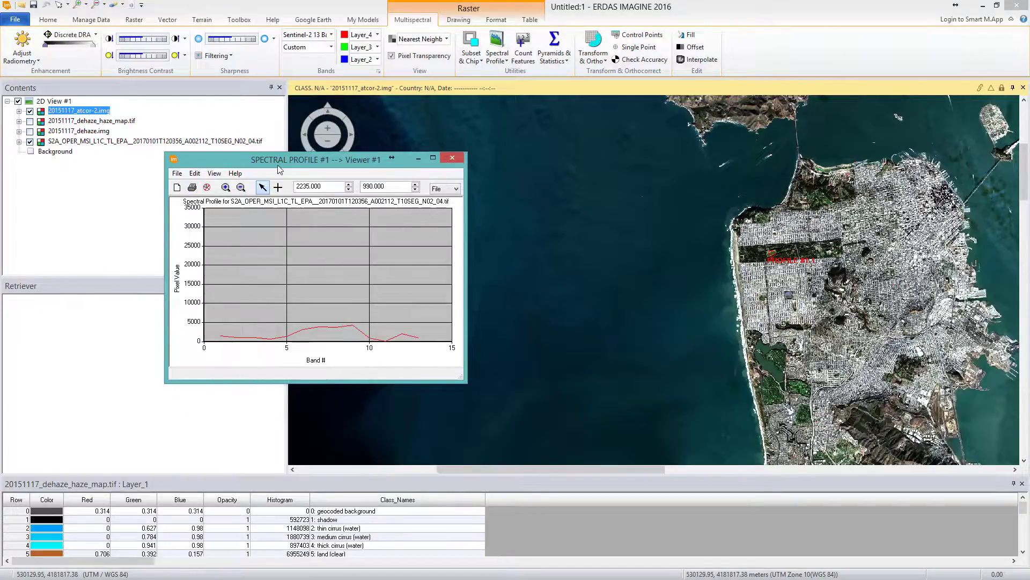
# Move 20151117_atcor-2.img below the original S2A_OPER layer in Contents.
pyautogui.click(139, 167)
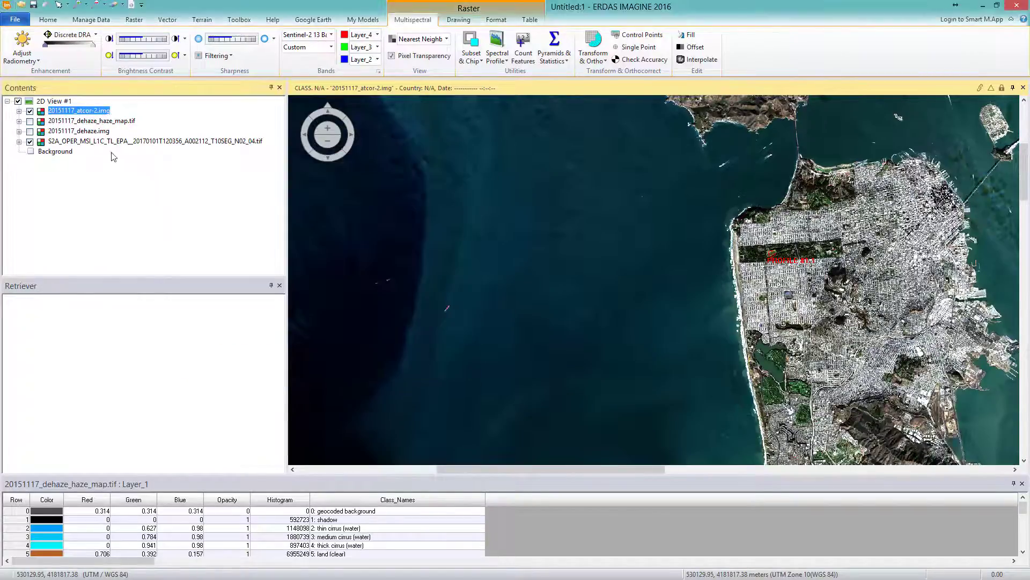
pyautogui.moveTo(81, 113)
pyautogui.mouseDown()
pyautogui.moveTo(78, 139)
pyautogui.moveTo(84, 131)
pyautogui.mouseUp()
pyautogui.click(78, 142)
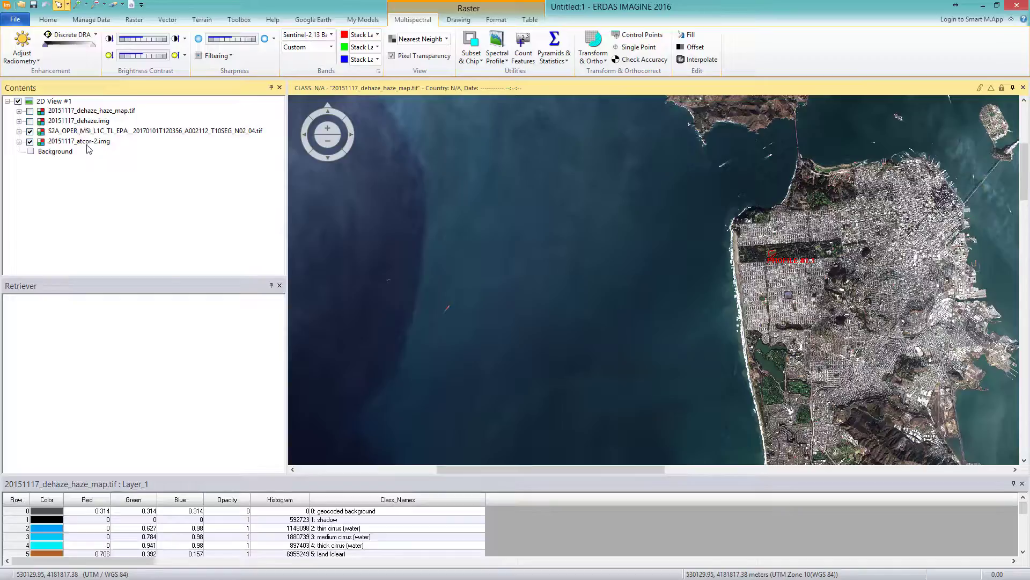
# Plot the 20151117_atcor-2.img spectral profile at the same city point.
pyautogui.click(90, 143)
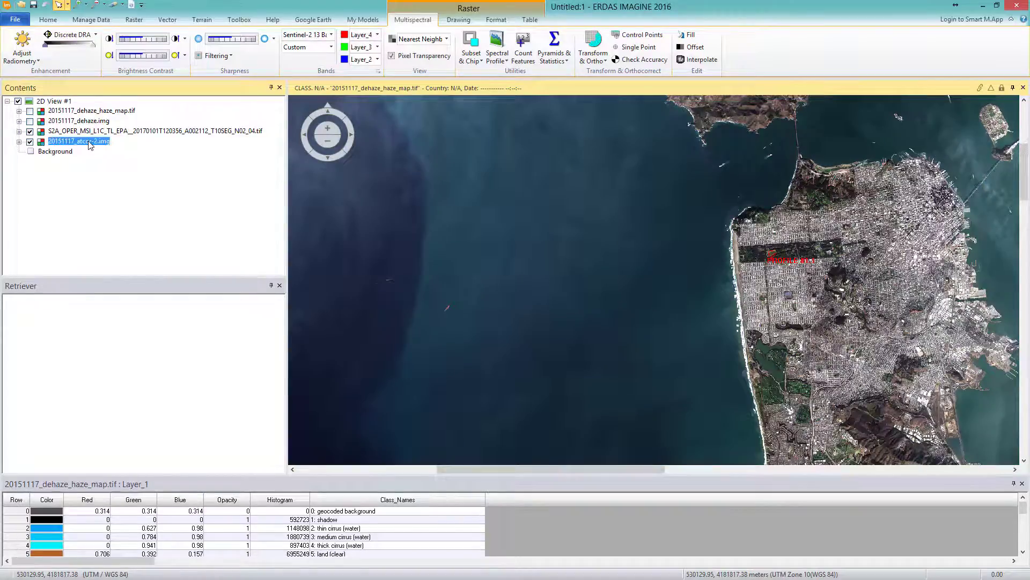
pyautogui.click(490, 62)
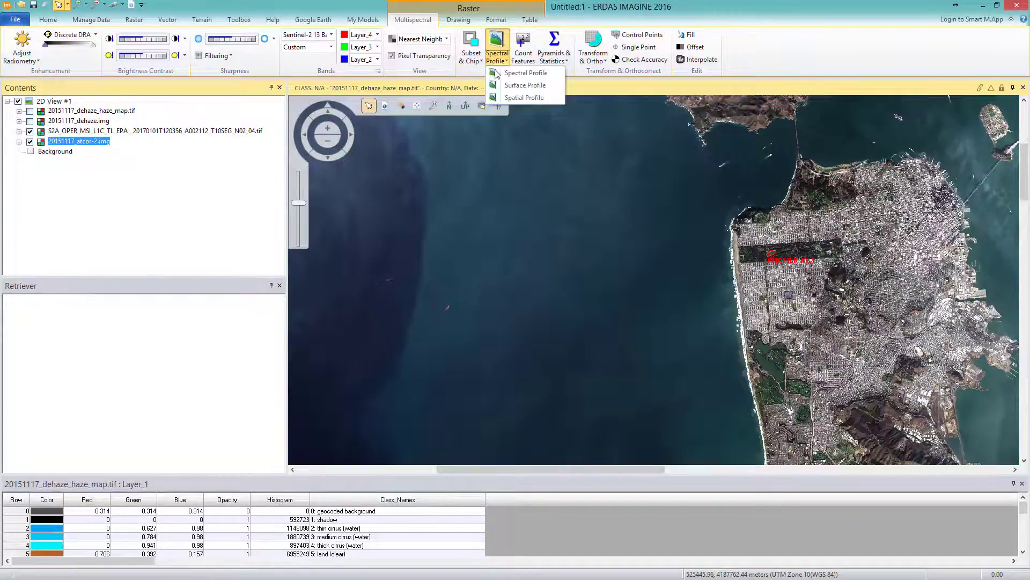
pyautogui.click(523, 73)
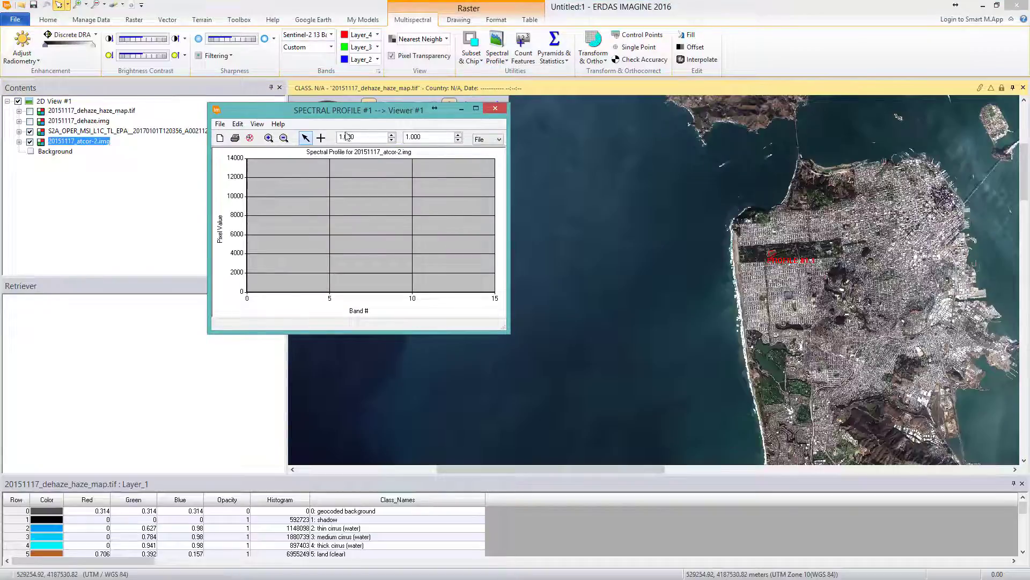
pyautogui.click(321, 138)
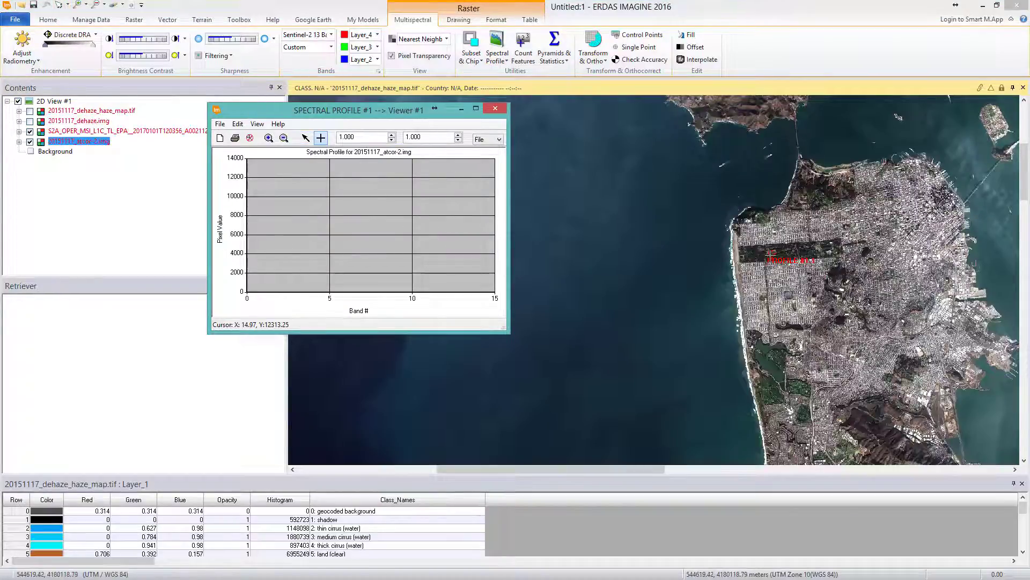
pyautogui.click(771, 255)
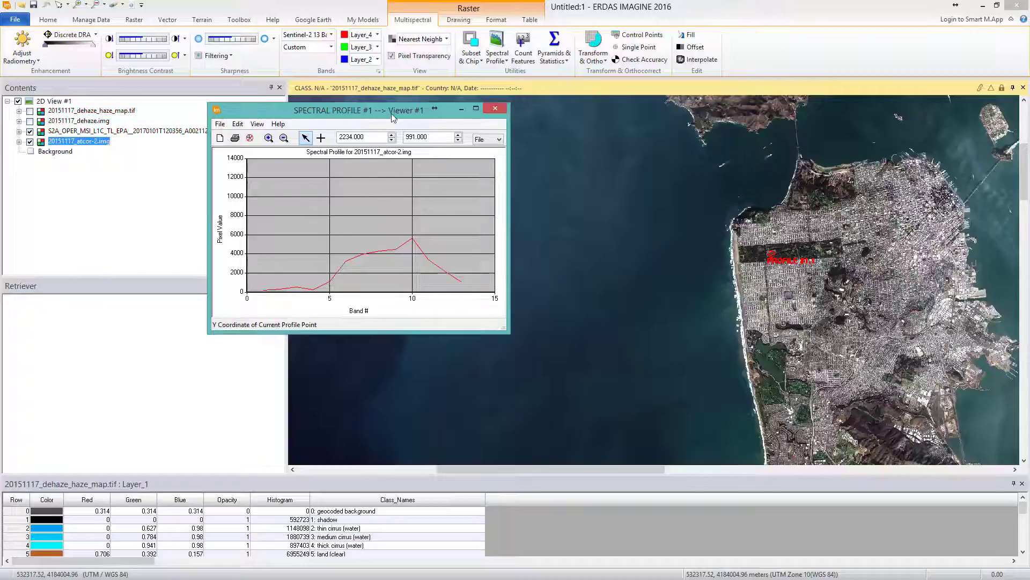
# Arrange both spectral profile windows side by side and open the ATCOR_output folder.
pyautogui.moveTo(392, 114); pyautogui.dragTo(632, 112)
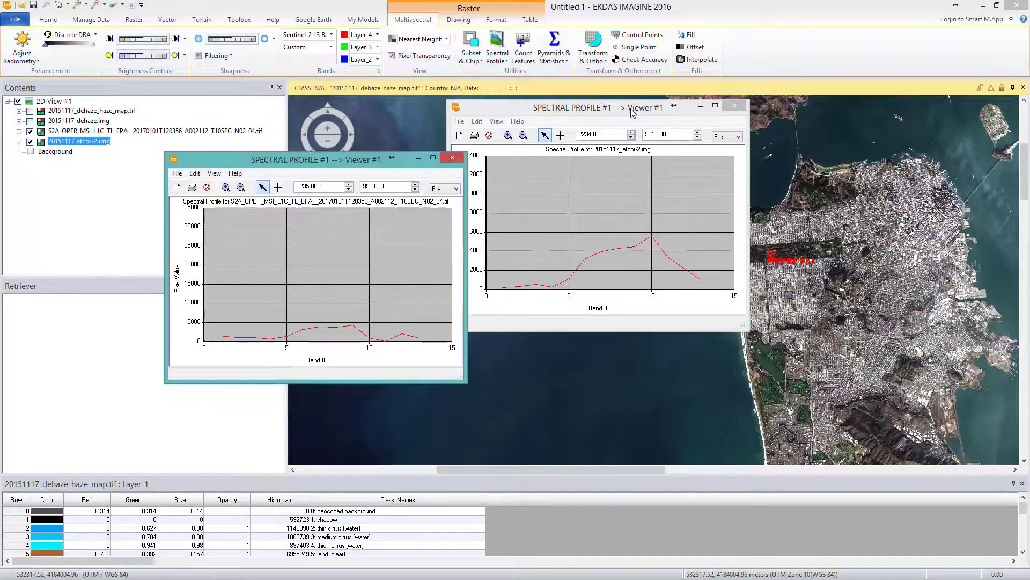
pyautogui.moveTo(378, 167); pyautogui.dragTo(354, 115)
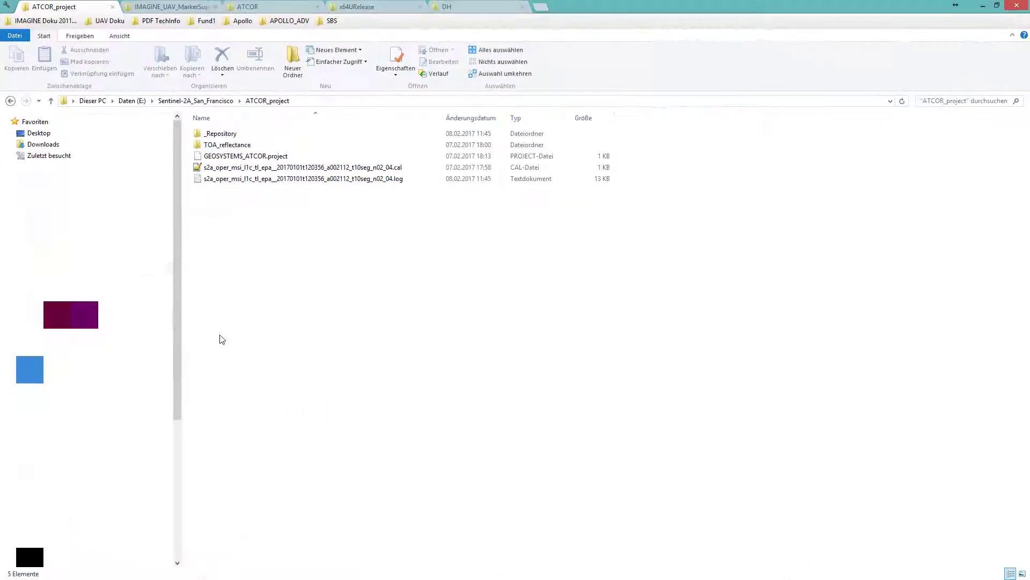
pyautogui.click(211, 102)
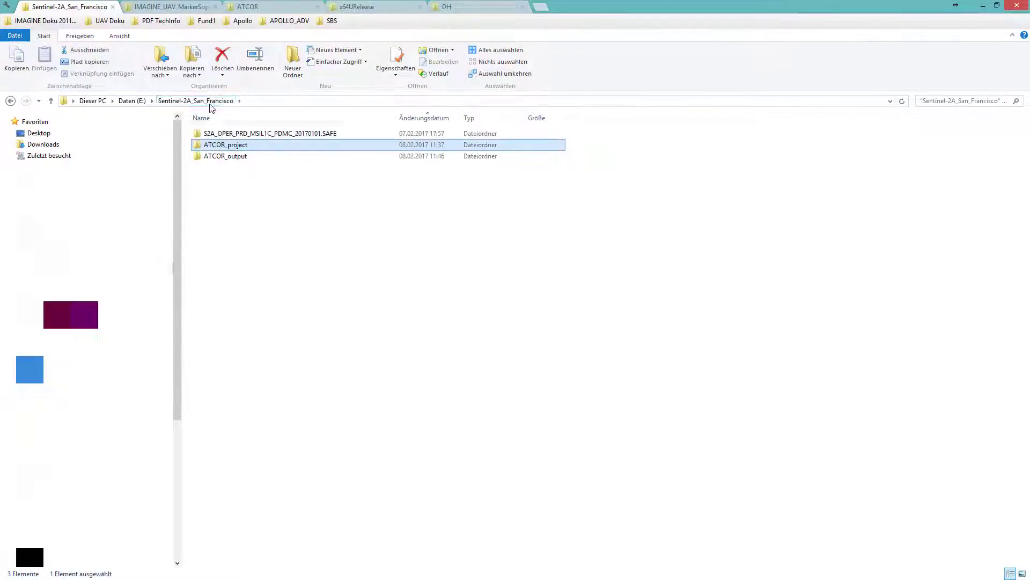
pyautogui.doubleClick(227, 158)
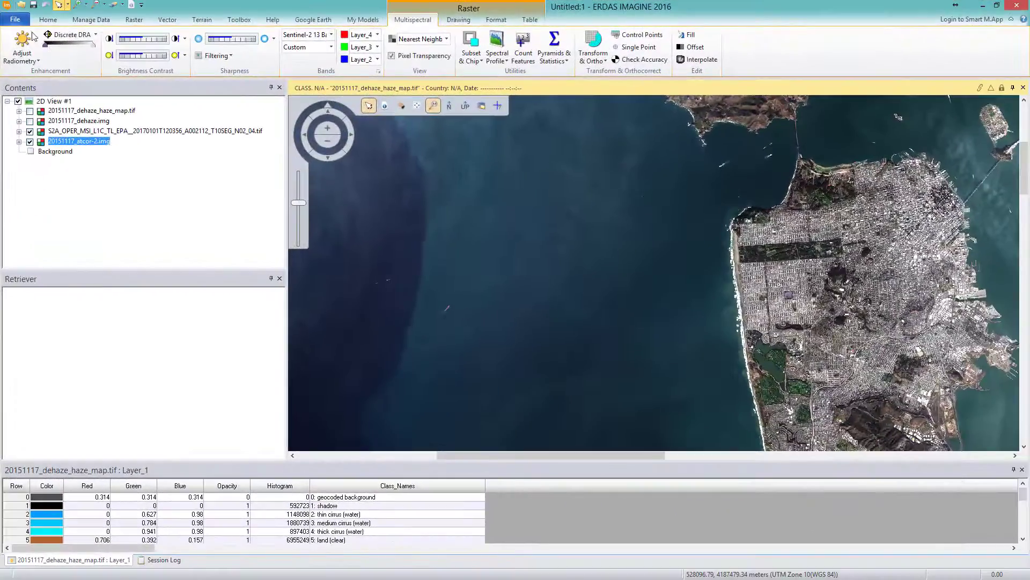
# Open ATCOR_output/20151117_atcor-2_flx.img as a raster layer in the view.
pyautogui.click(14, 20)
pyautogui.click(25, 63)
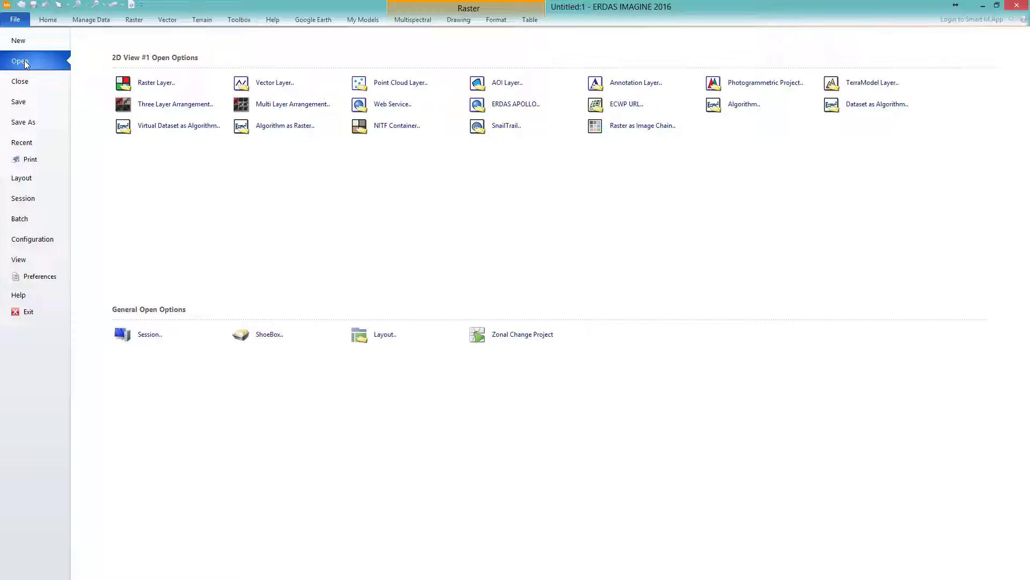
pyautogui.click(621, 132)
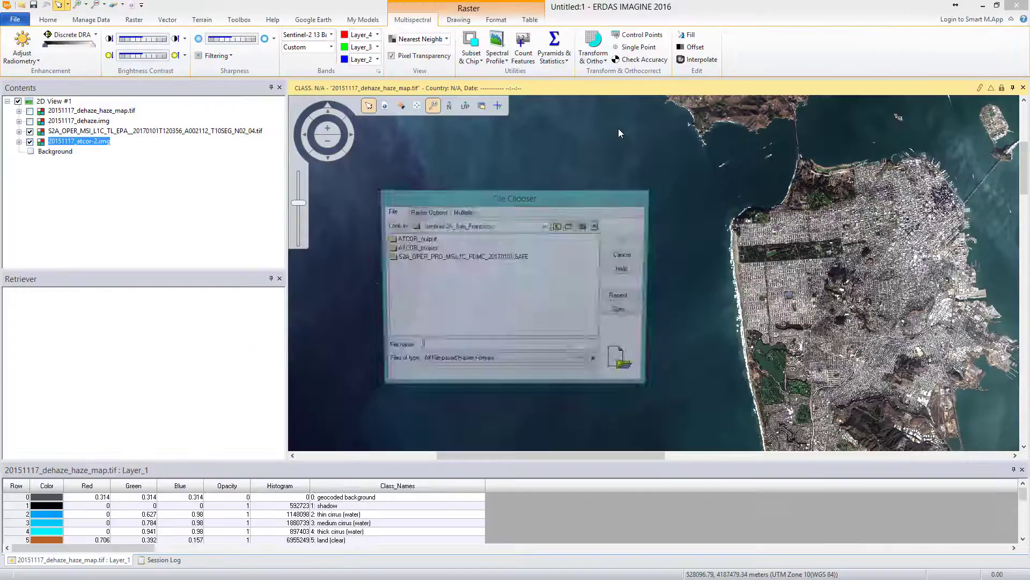
pyautogui.doubleClick(415, 239)
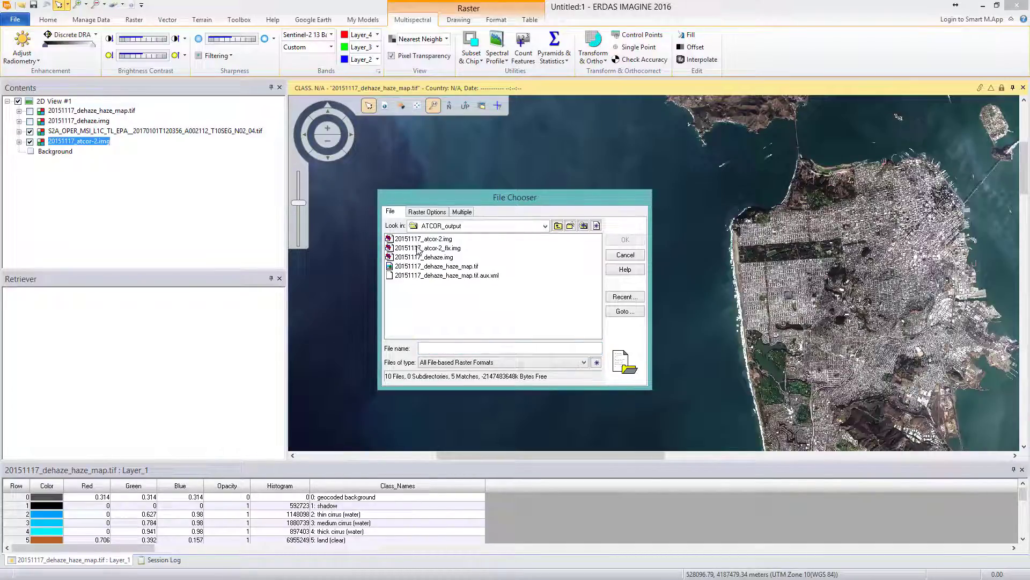
pyautogui.click(418, 248)
pyautogui.click(632, 242)
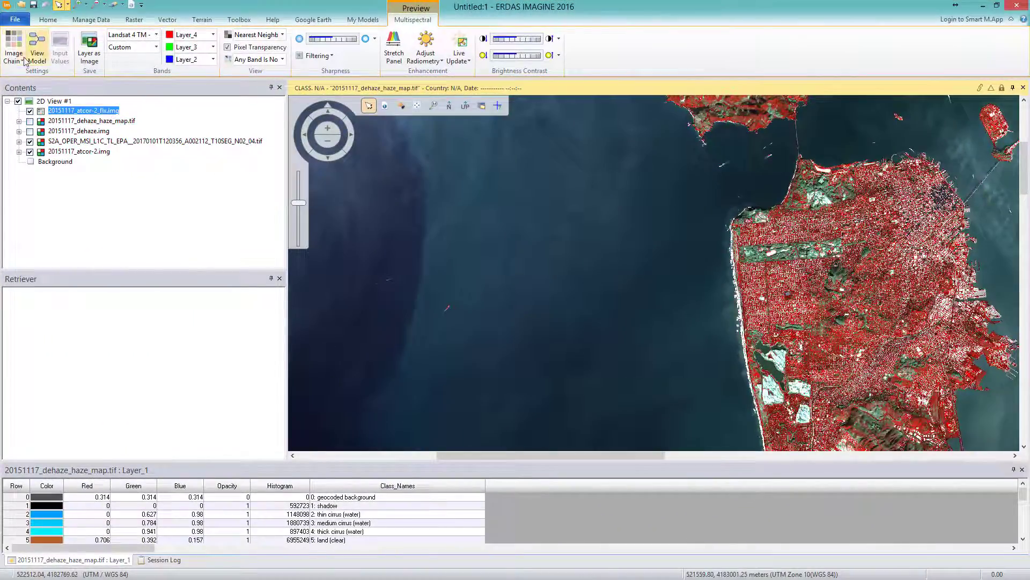
# Display the flx image as a Layer_1 pseudocolor with the NDVI Natural colour table.
pyautogui.click(16, 56)
pyautogui.click(60, 164)
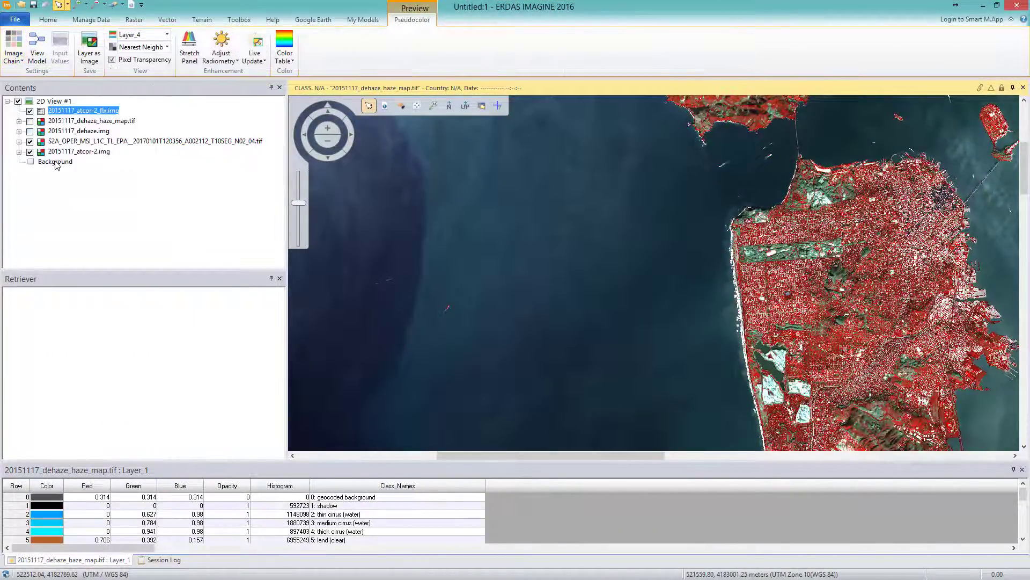
pyautogui.click(167, 35)
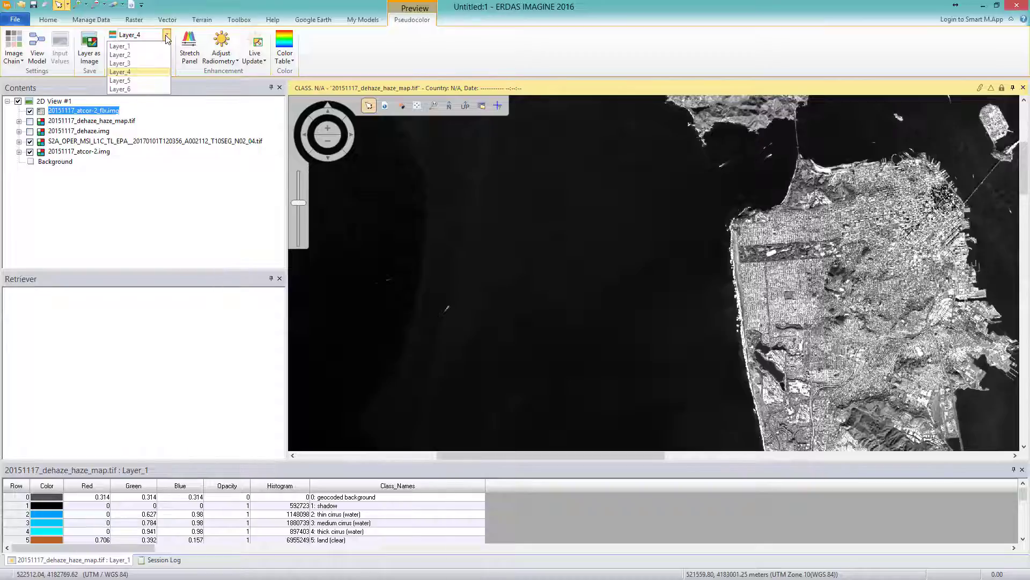
pyautogui.click(154, 48)
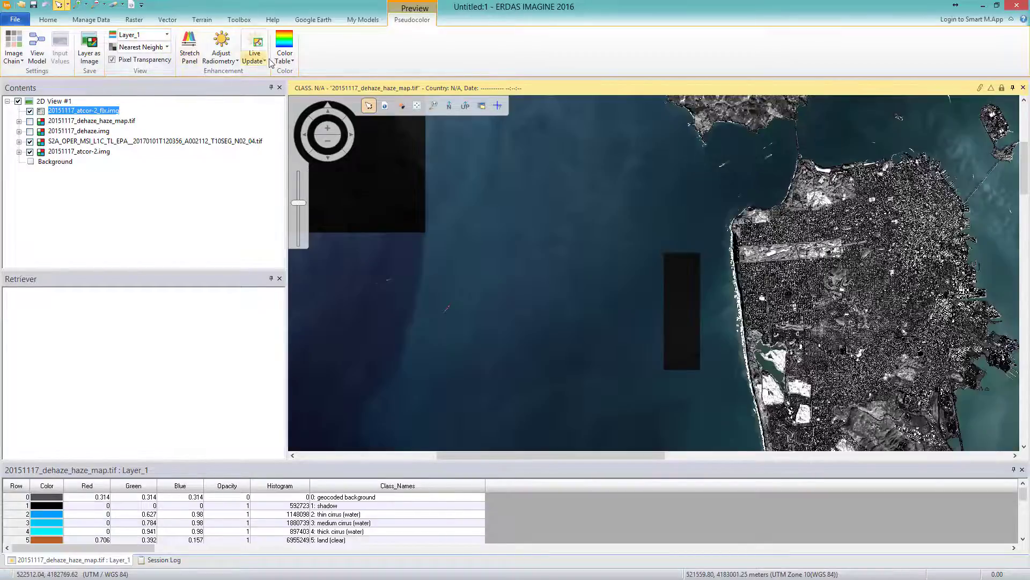
pyautogui.click(283, 60)
pyautogui.click(293, 96)
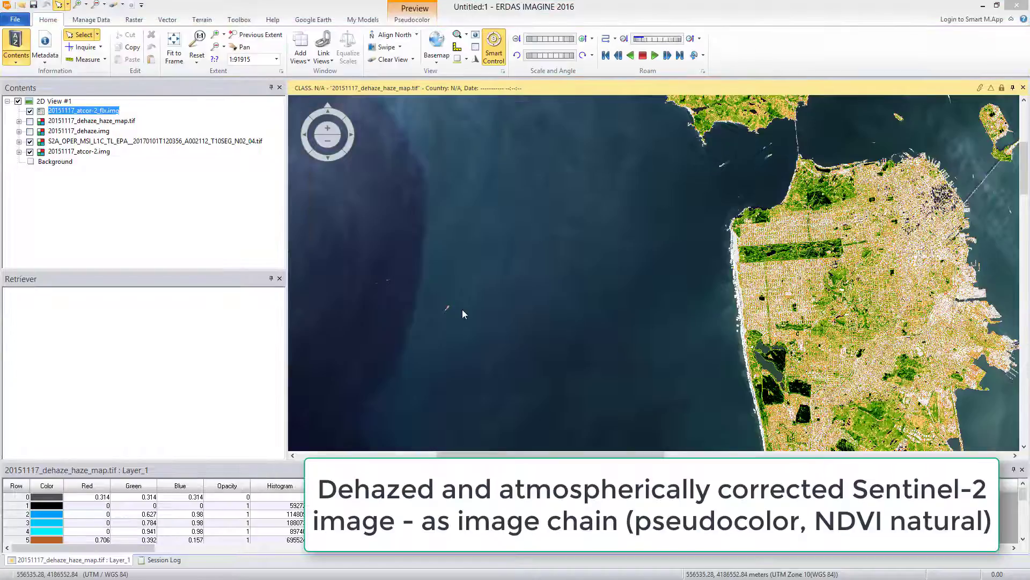
pyautogui.click(58, 152)
# Move atcor-2.img to the top and put the original S2A layer into a new 2D View #2.
pyautogui.moveTo(58, 152); pyautogui.dragTo(56, 111)
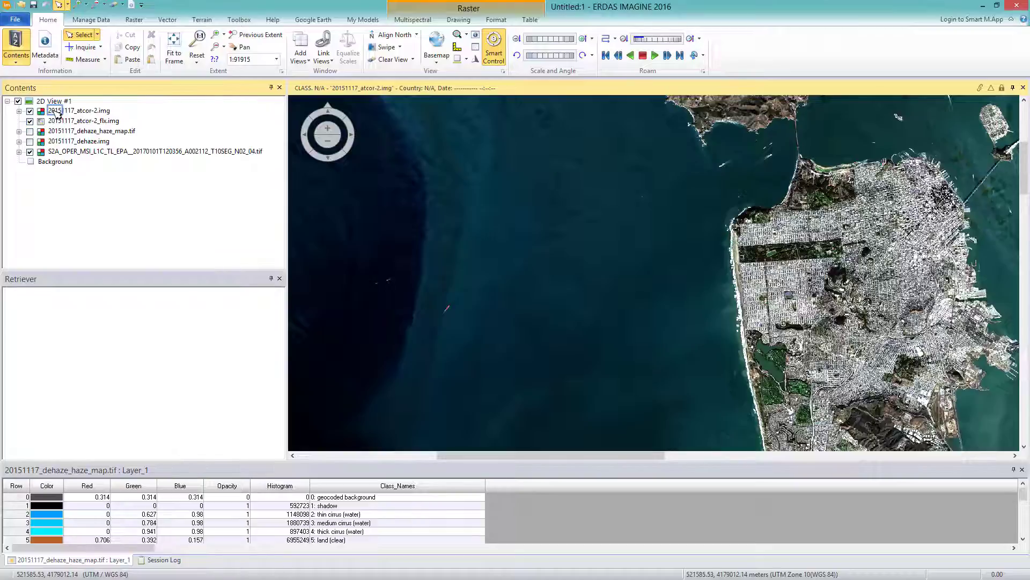
pyautogui.click(15, 19)
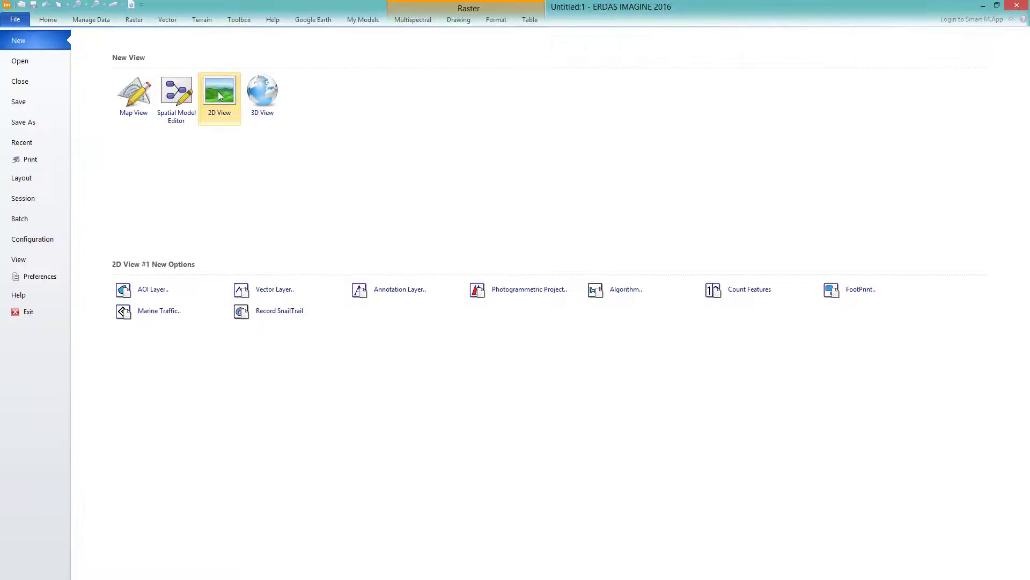
pyautogui.click(219, 94)
pyautogui.moveTo(123, 153); pyautogui.dragTo(202, 158)
pyautogui.moveTo(685, 198); pyautogui.dragTo(687, 200)
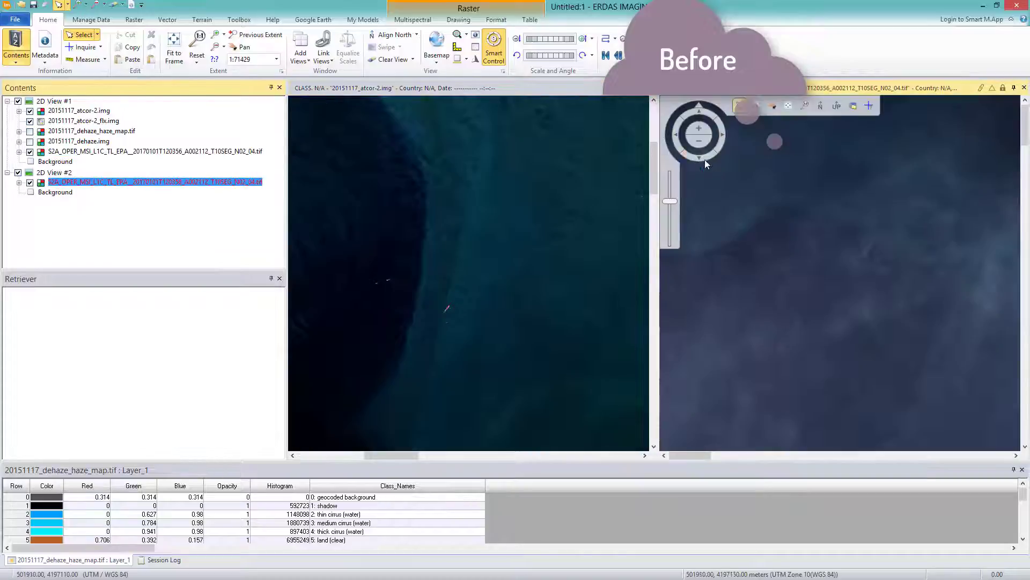
# Fit both View #1 and View #2 to show the whole scene.
pyautogui.click(792, 105)
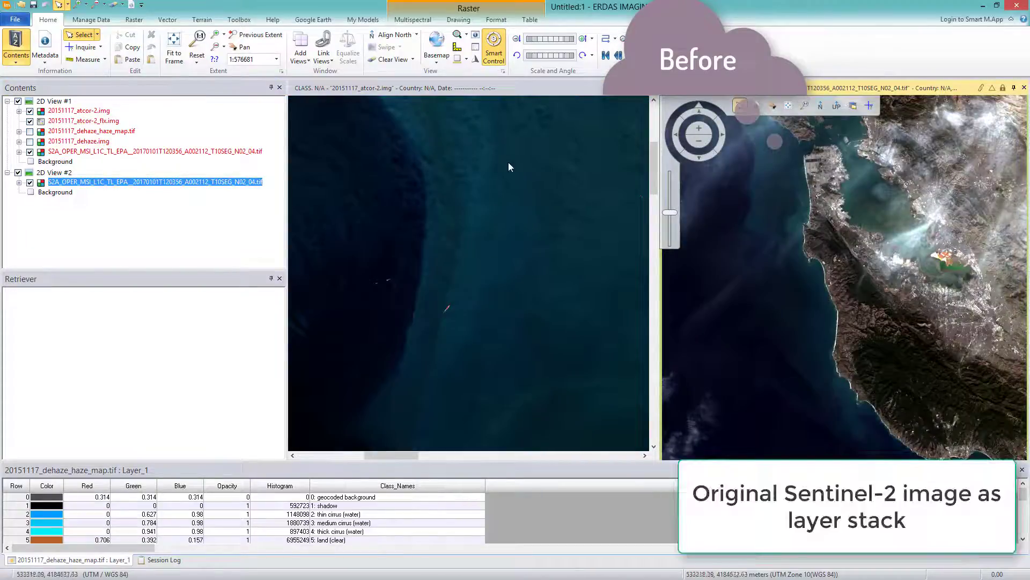
pyautogui.click(314, 113)
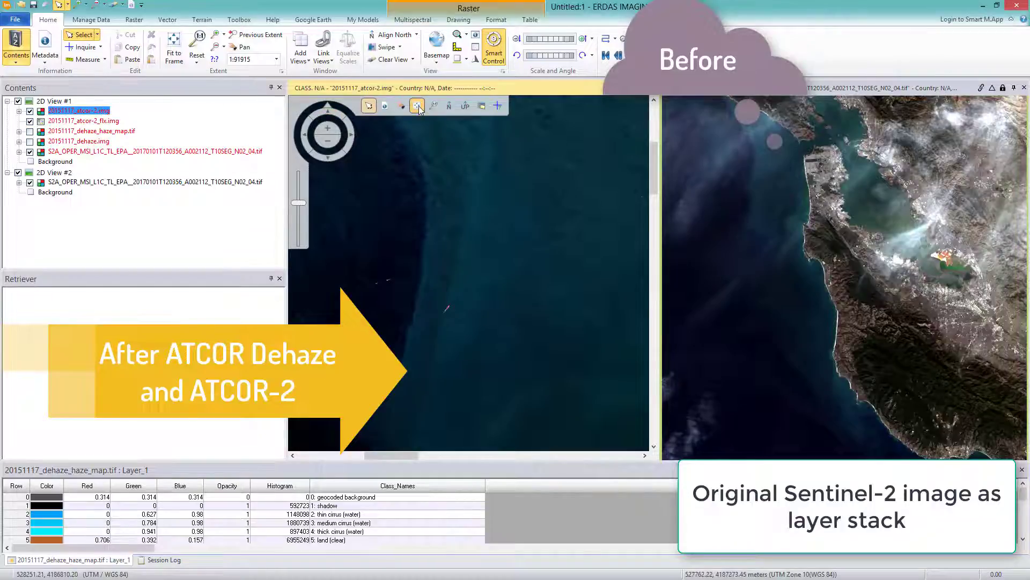
pyautogui.click(418, 106)
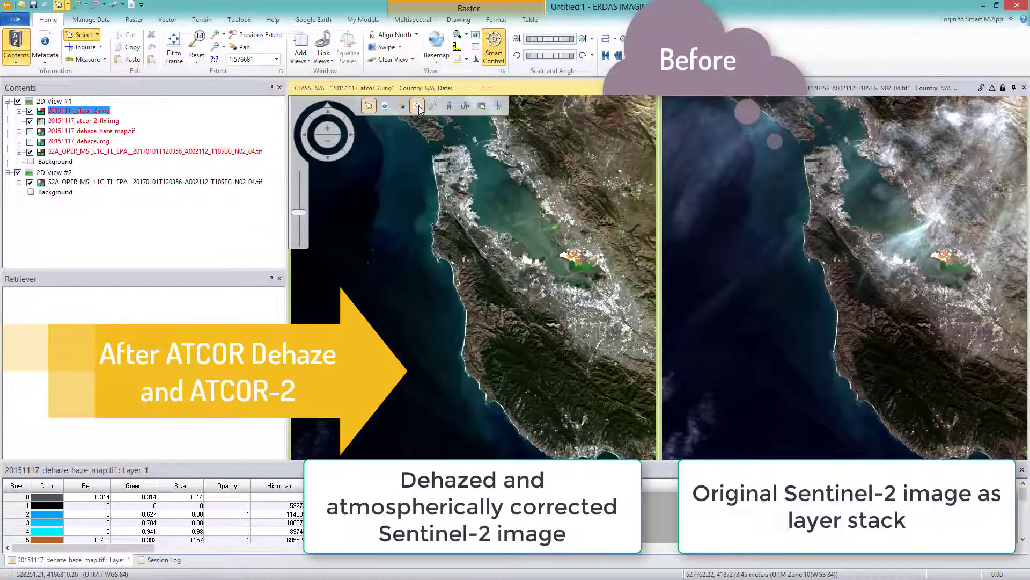